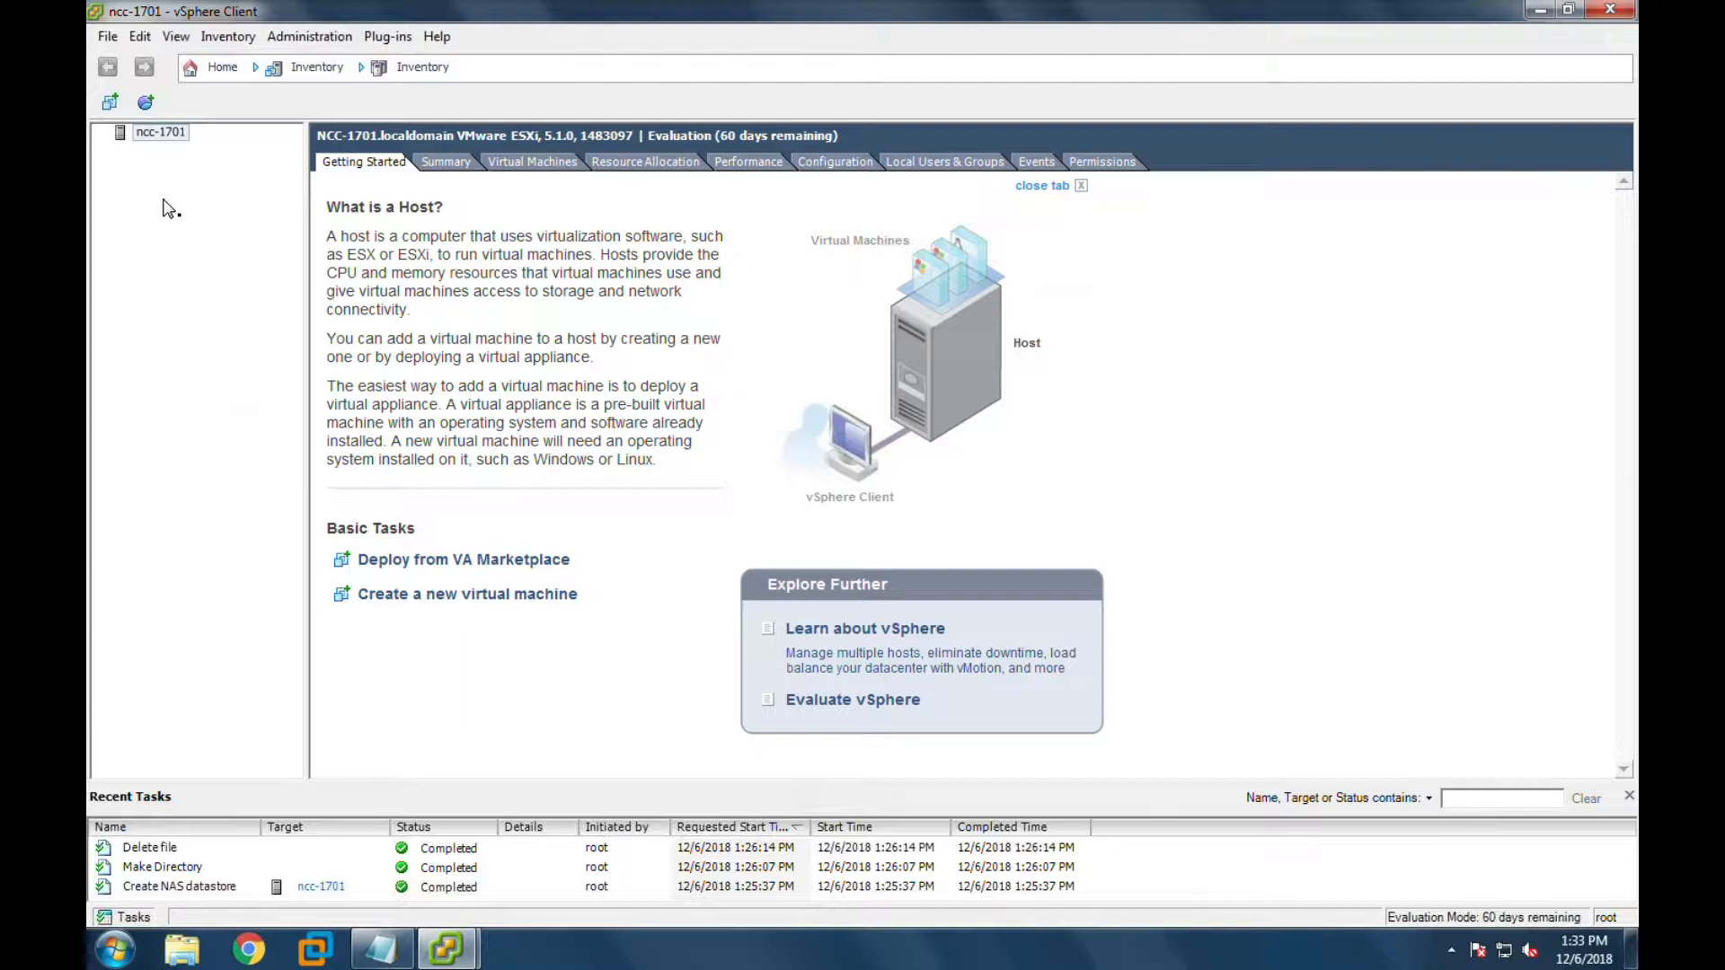
- Add a software iSCSI adapter to the storage adapters of host ncc-1701
{"action": "left_click", "coordinate": [171, 135]}
{"action": "left_click", "coordinate": [826, 167]}
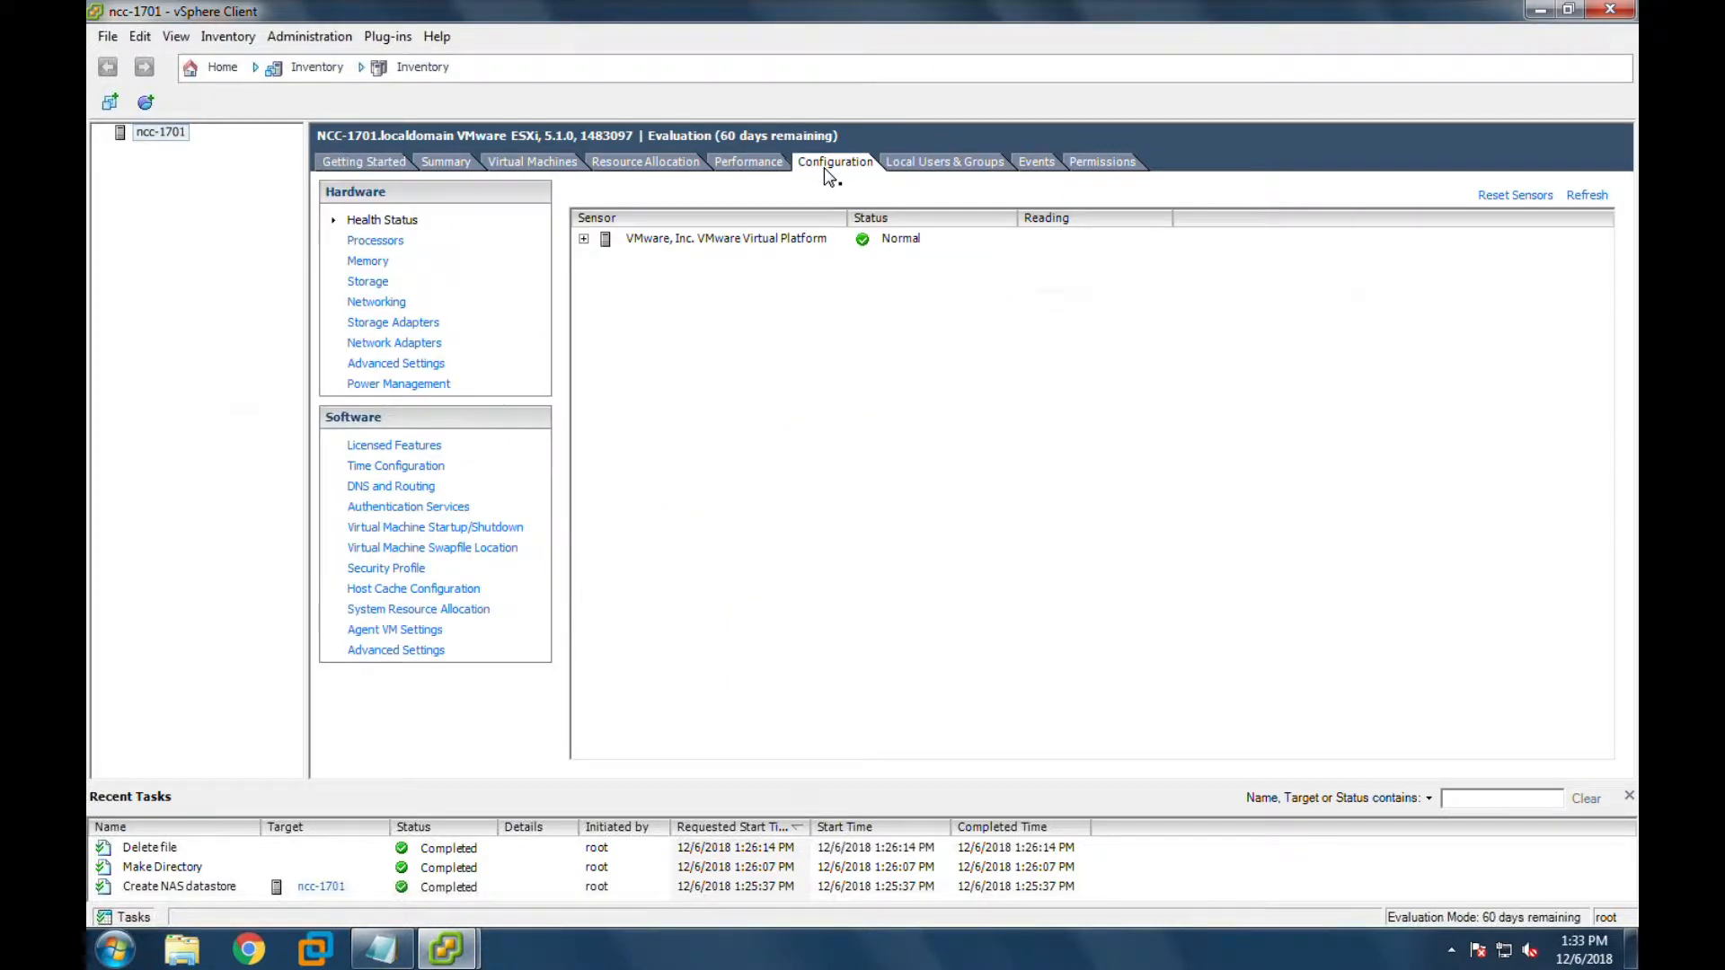
{"action": "left_click", "coordinate": [371, 324]}
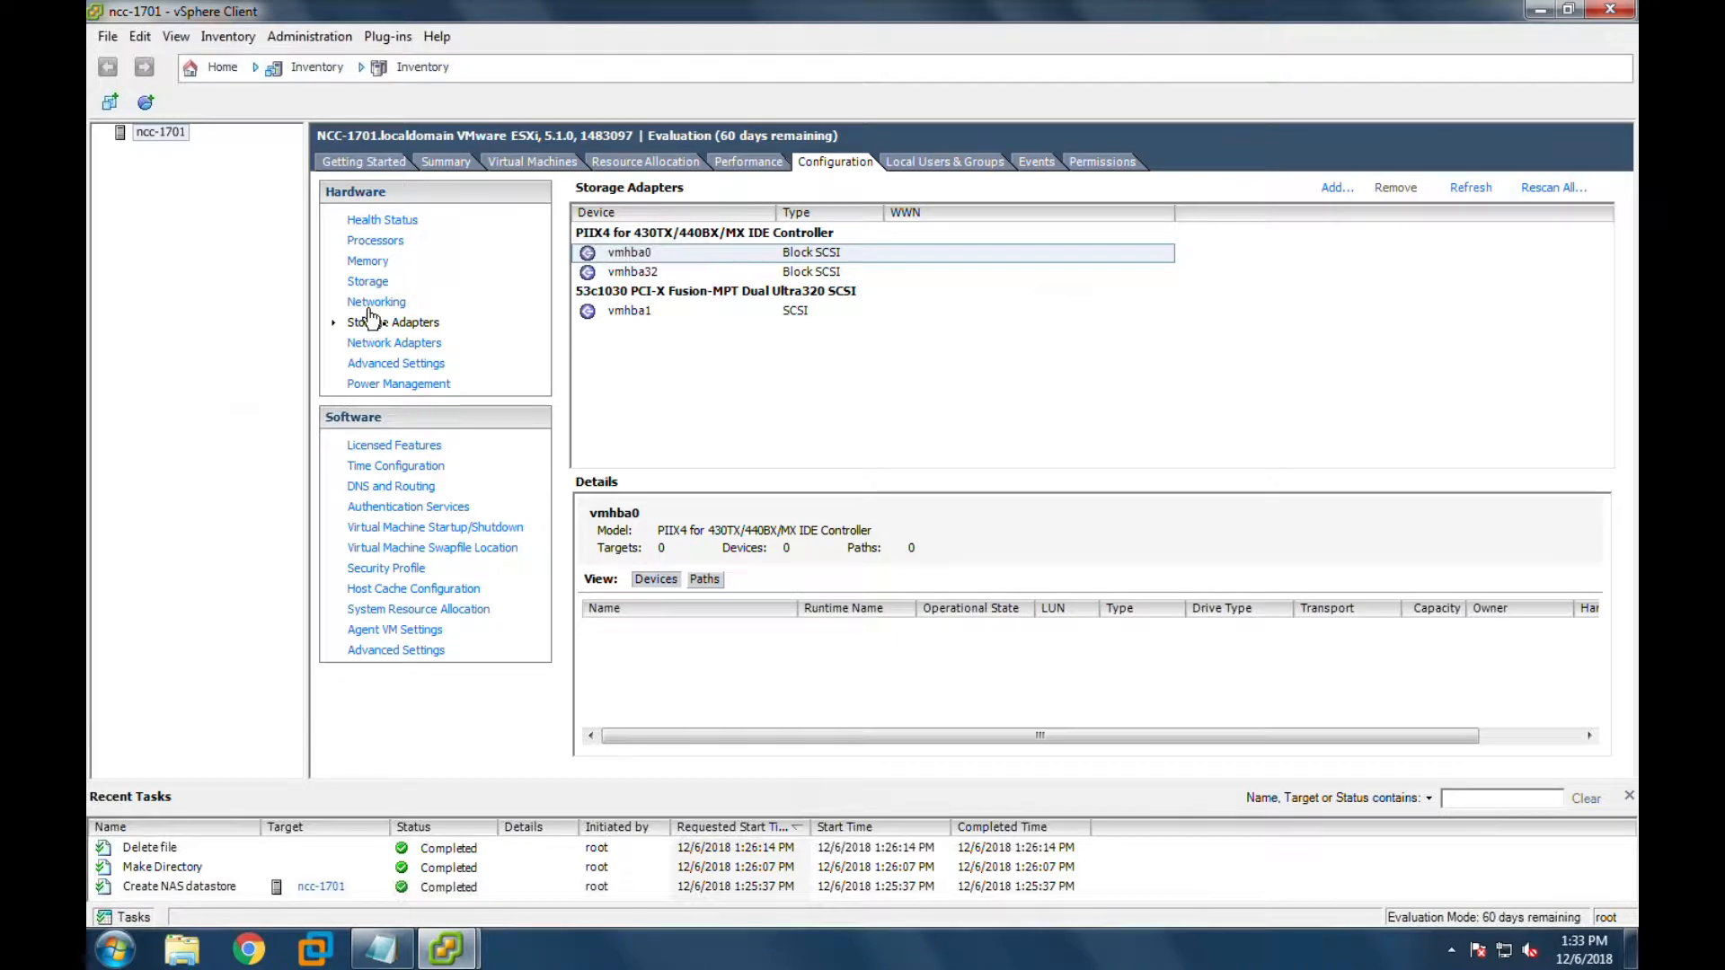
{"action": "left_click", "coordinate": [369, 305]}
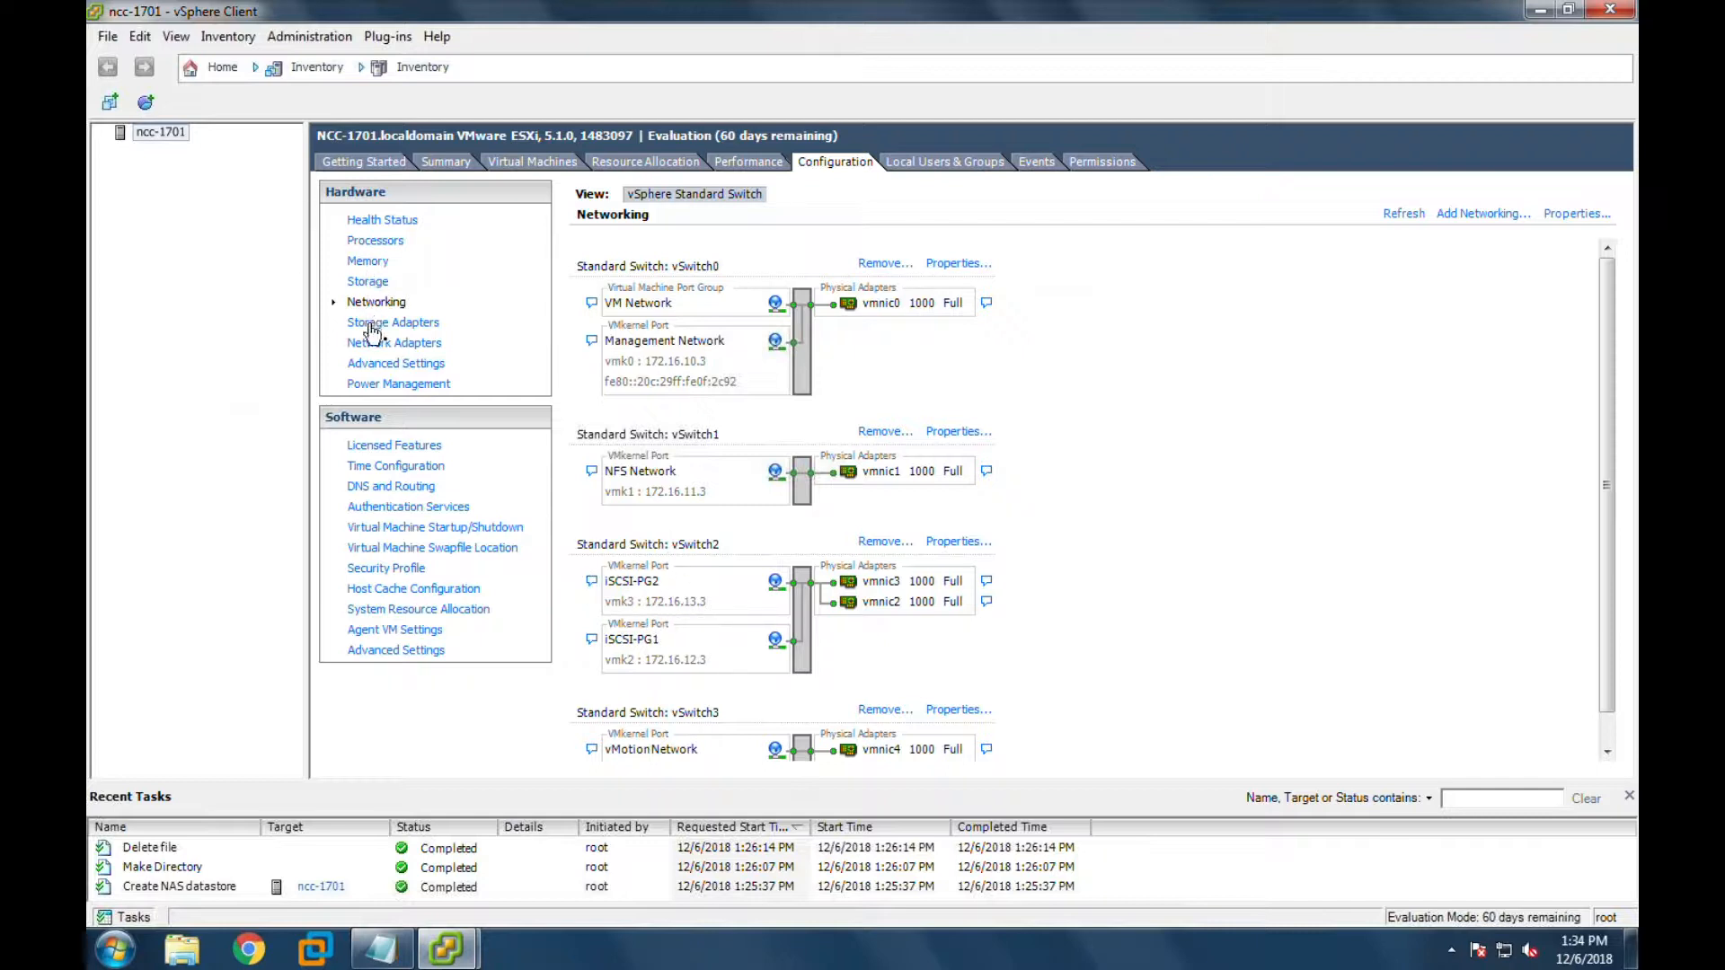
{"action": "left_click", "coordinate": [418, 325]}
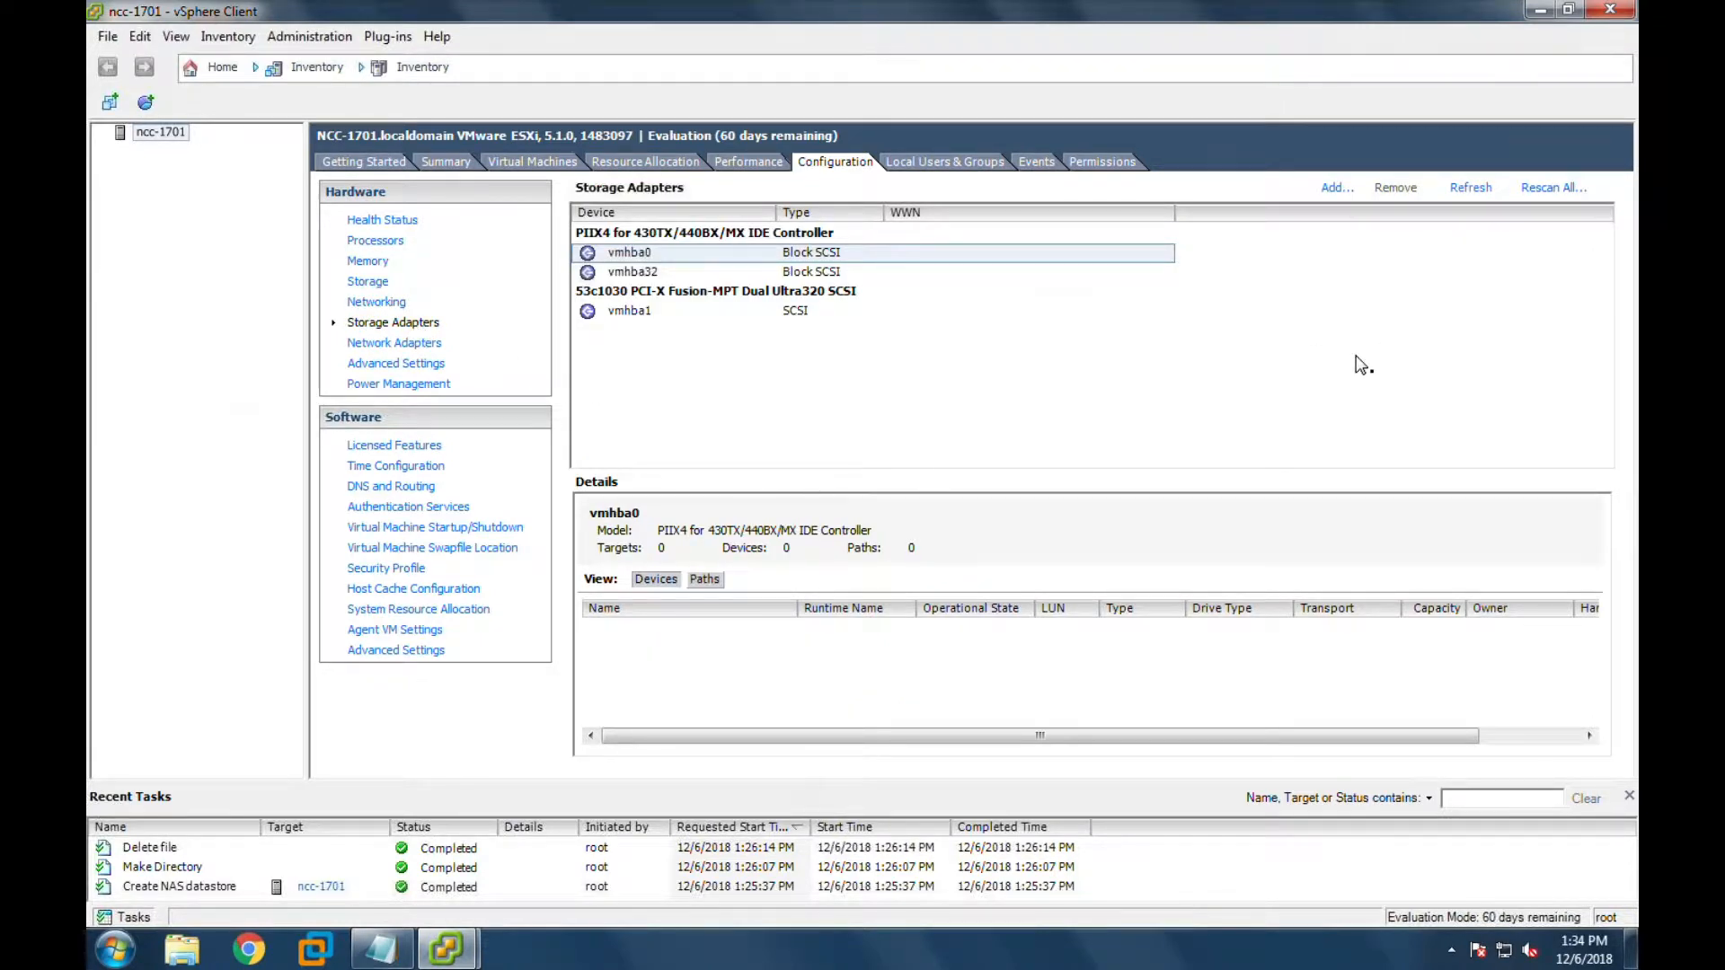
{"action": "left_click", "coordinate": [1335, 189]}
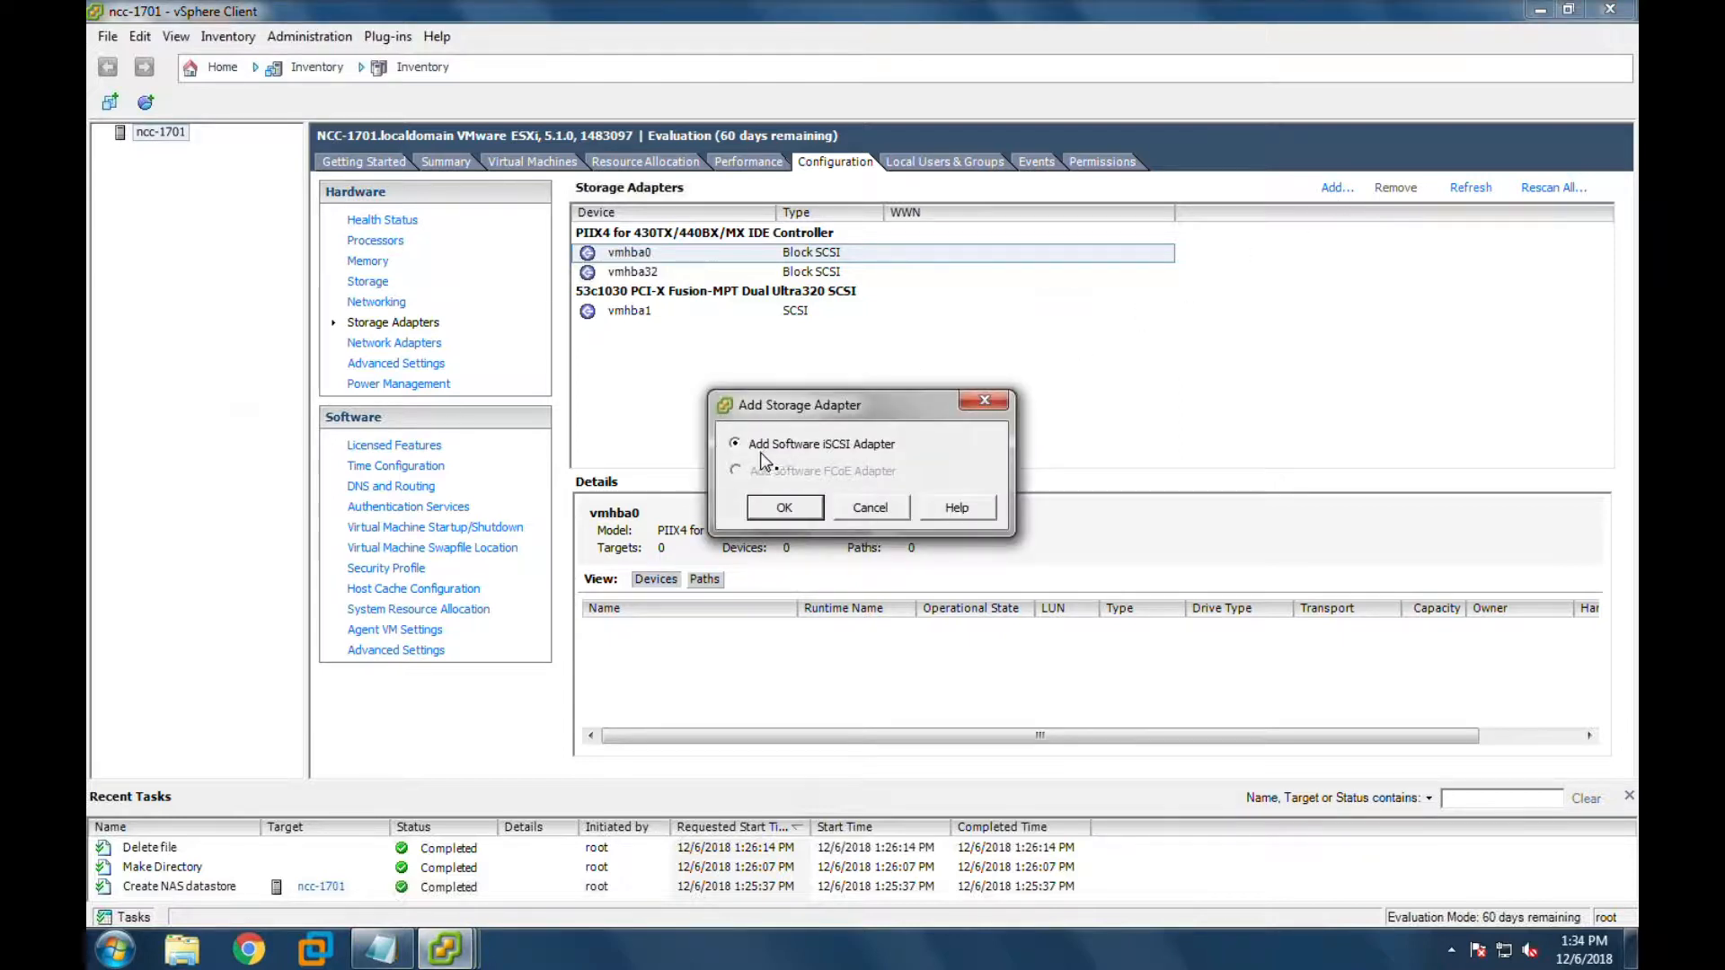
{"action": "left_click", "coordinate": [802, 508]}
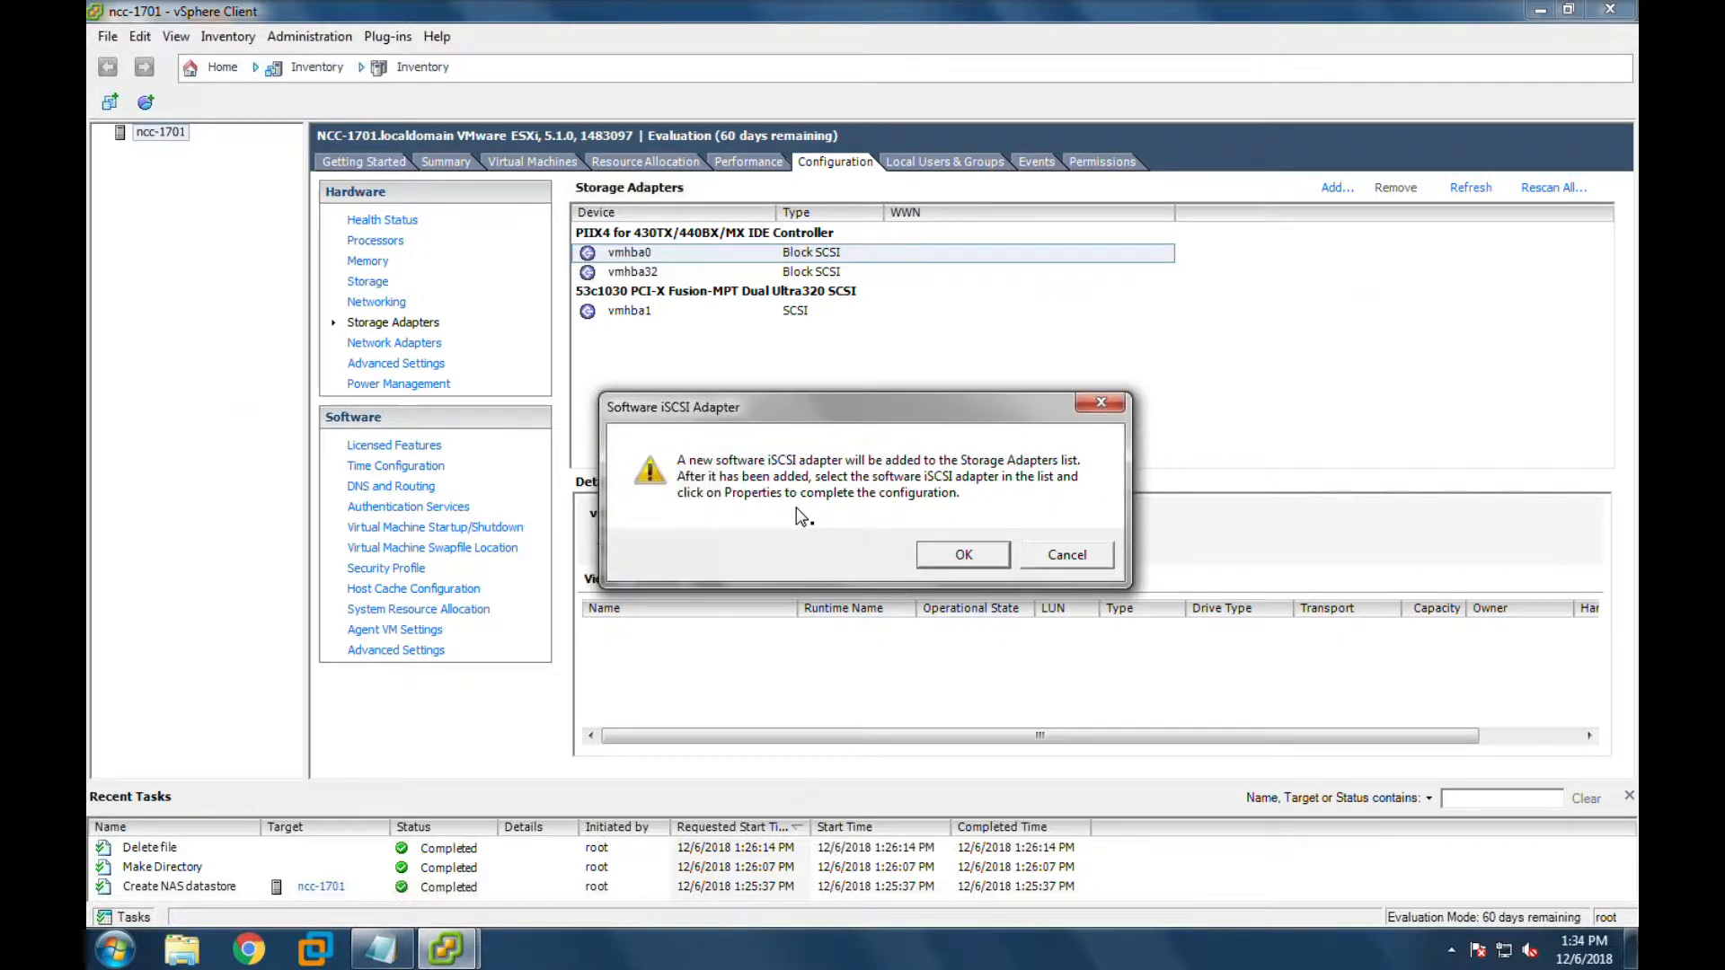
{"action": "left_click", "coordinate": [967, 554]}
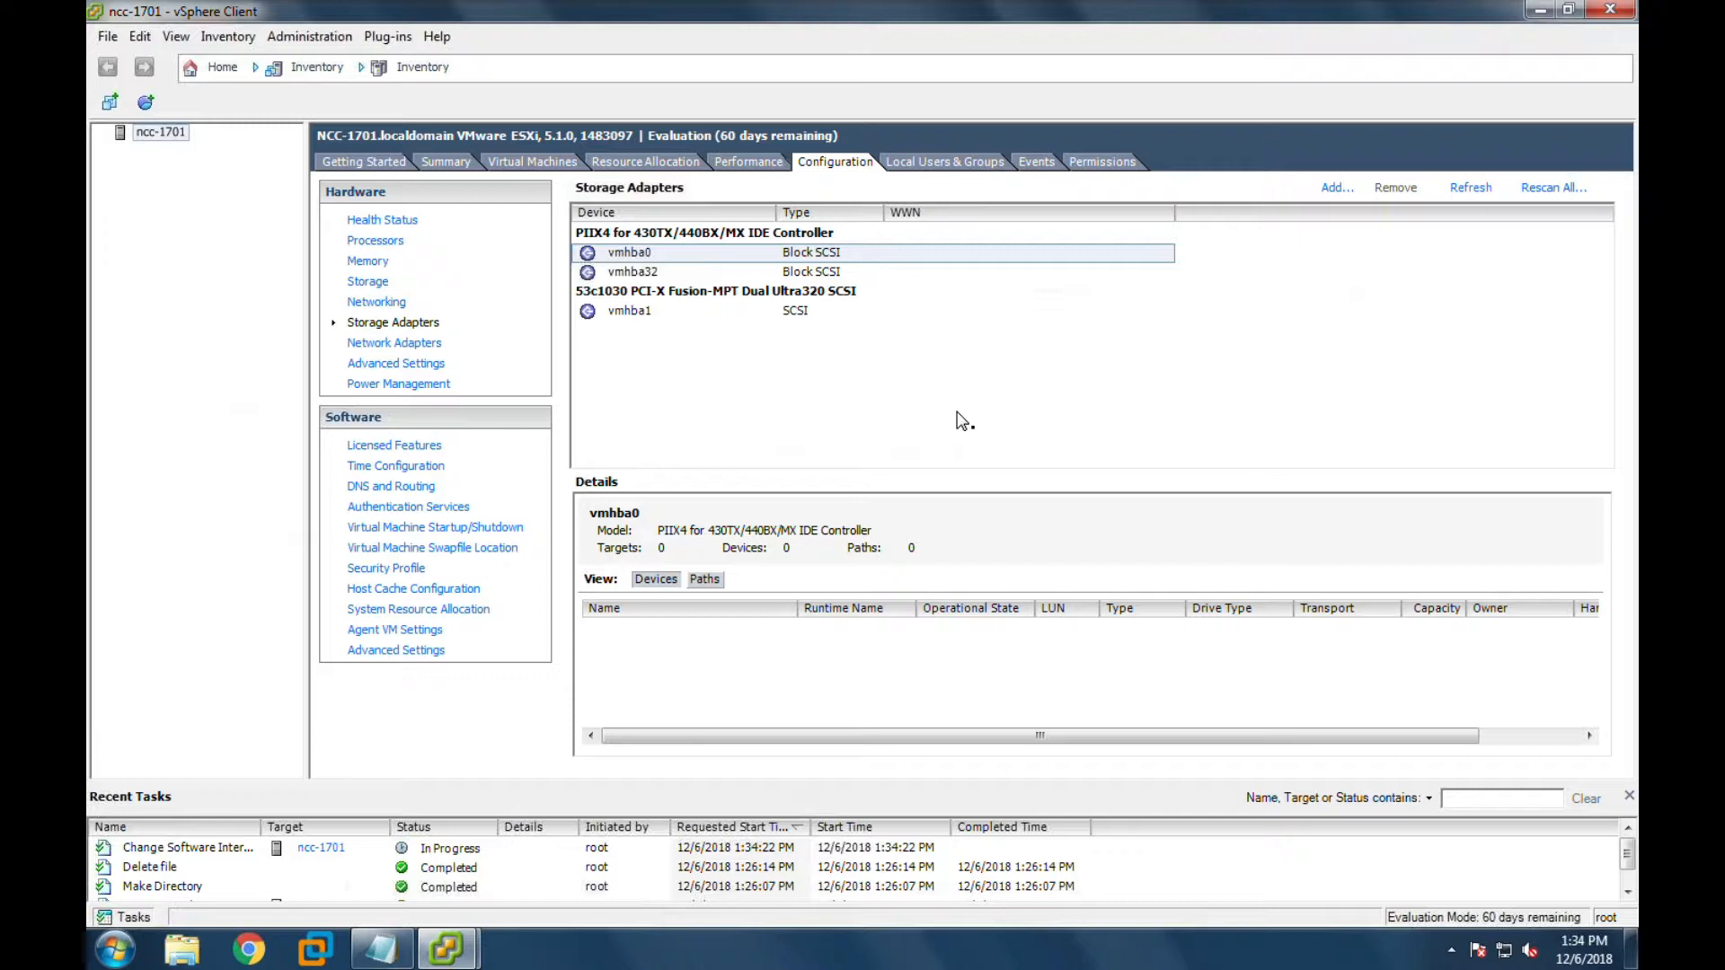
{"action": "left_click", "coordinate": [443, 854]}
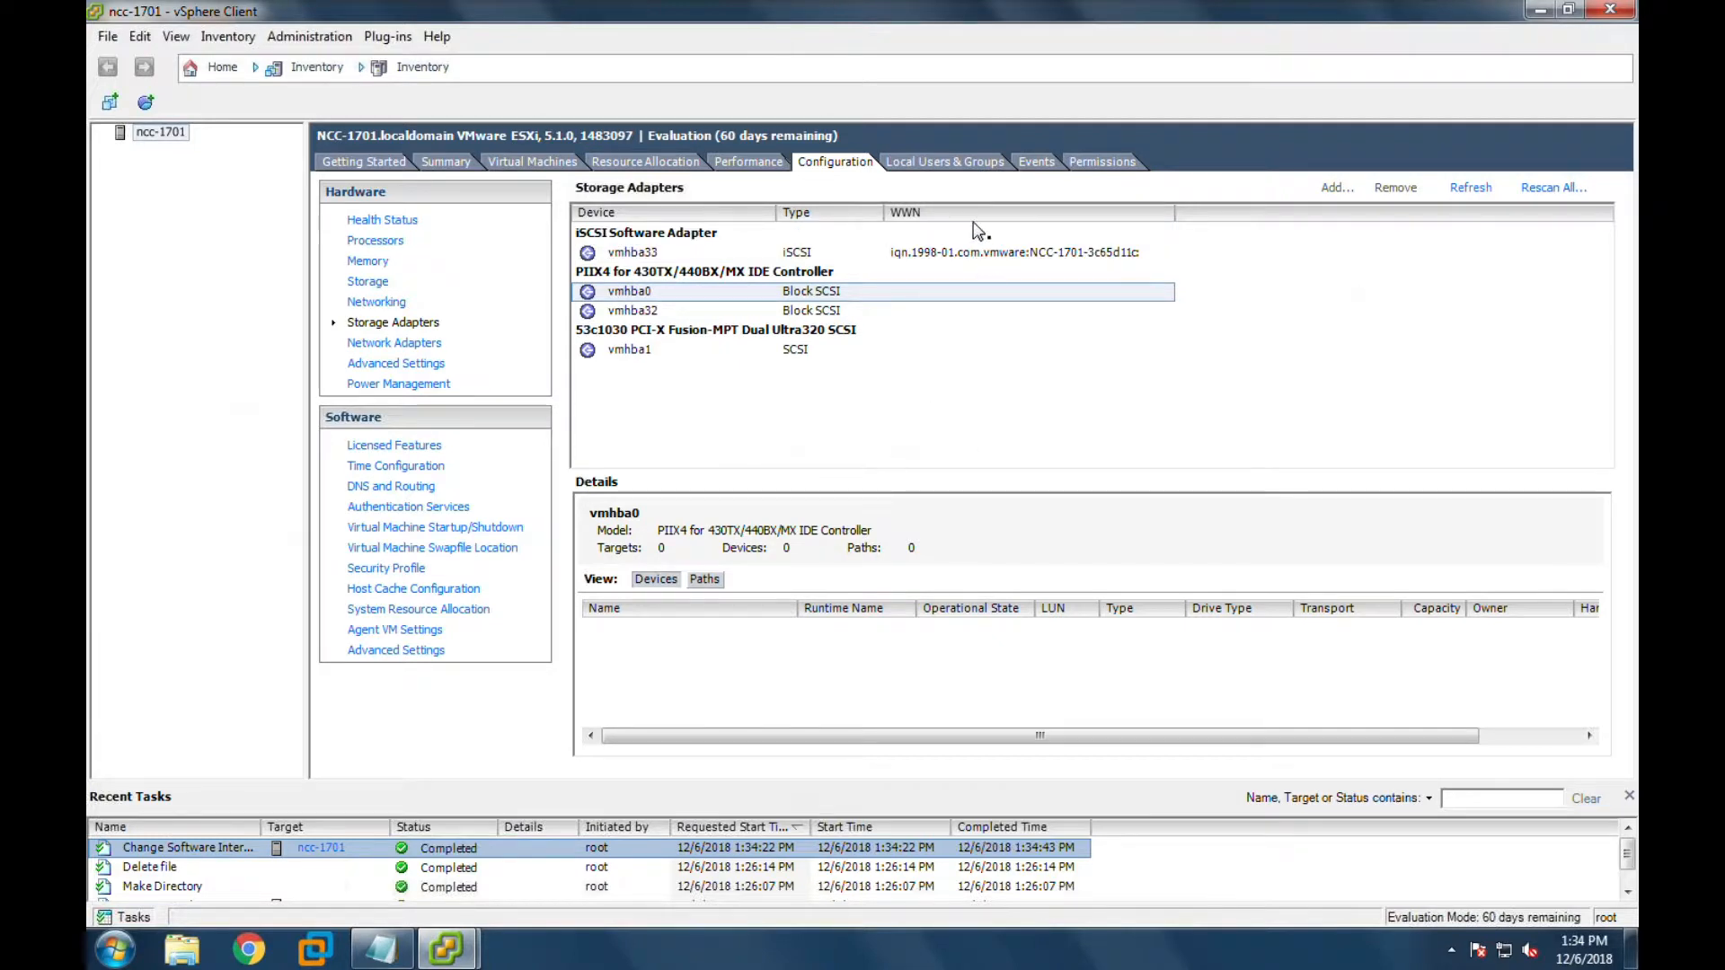
- Bind the iSCSI-PG1 and iSCSI-PG2 VMkernel adapters of vSwitch2 to the vmhba33 iSCSI software adapter
{"action": "left_click", "coordinate": [968, 256]}
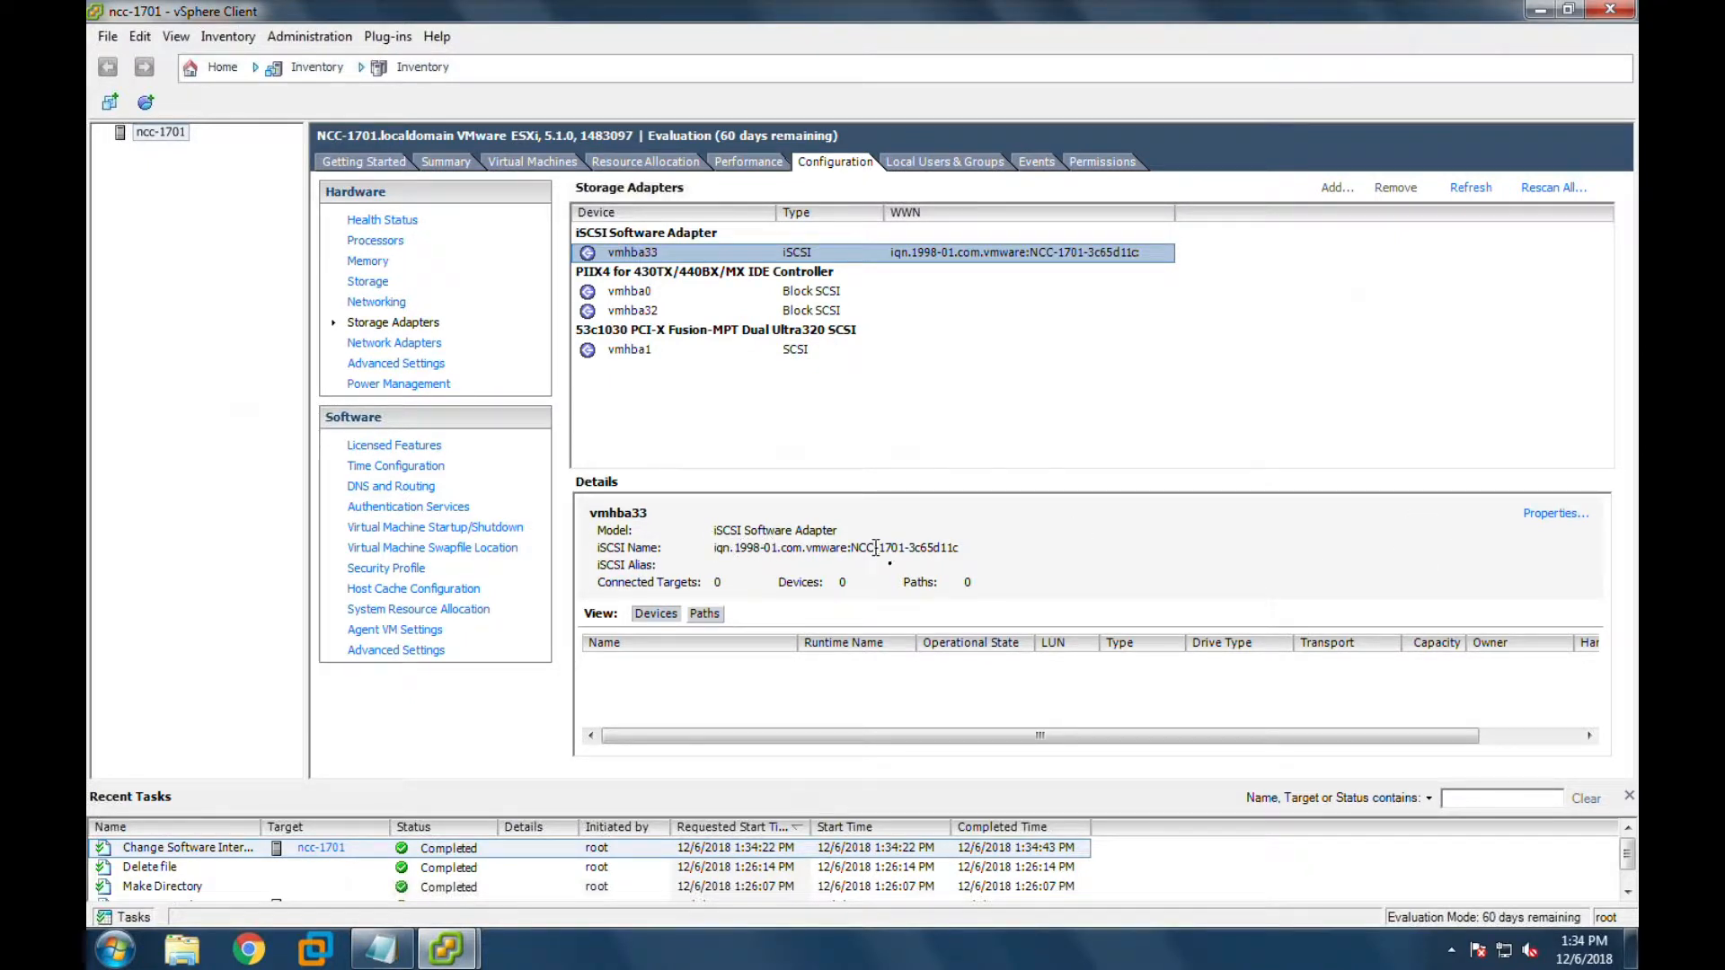
{"action": "left_click", "coordinate": [1563, 518]}
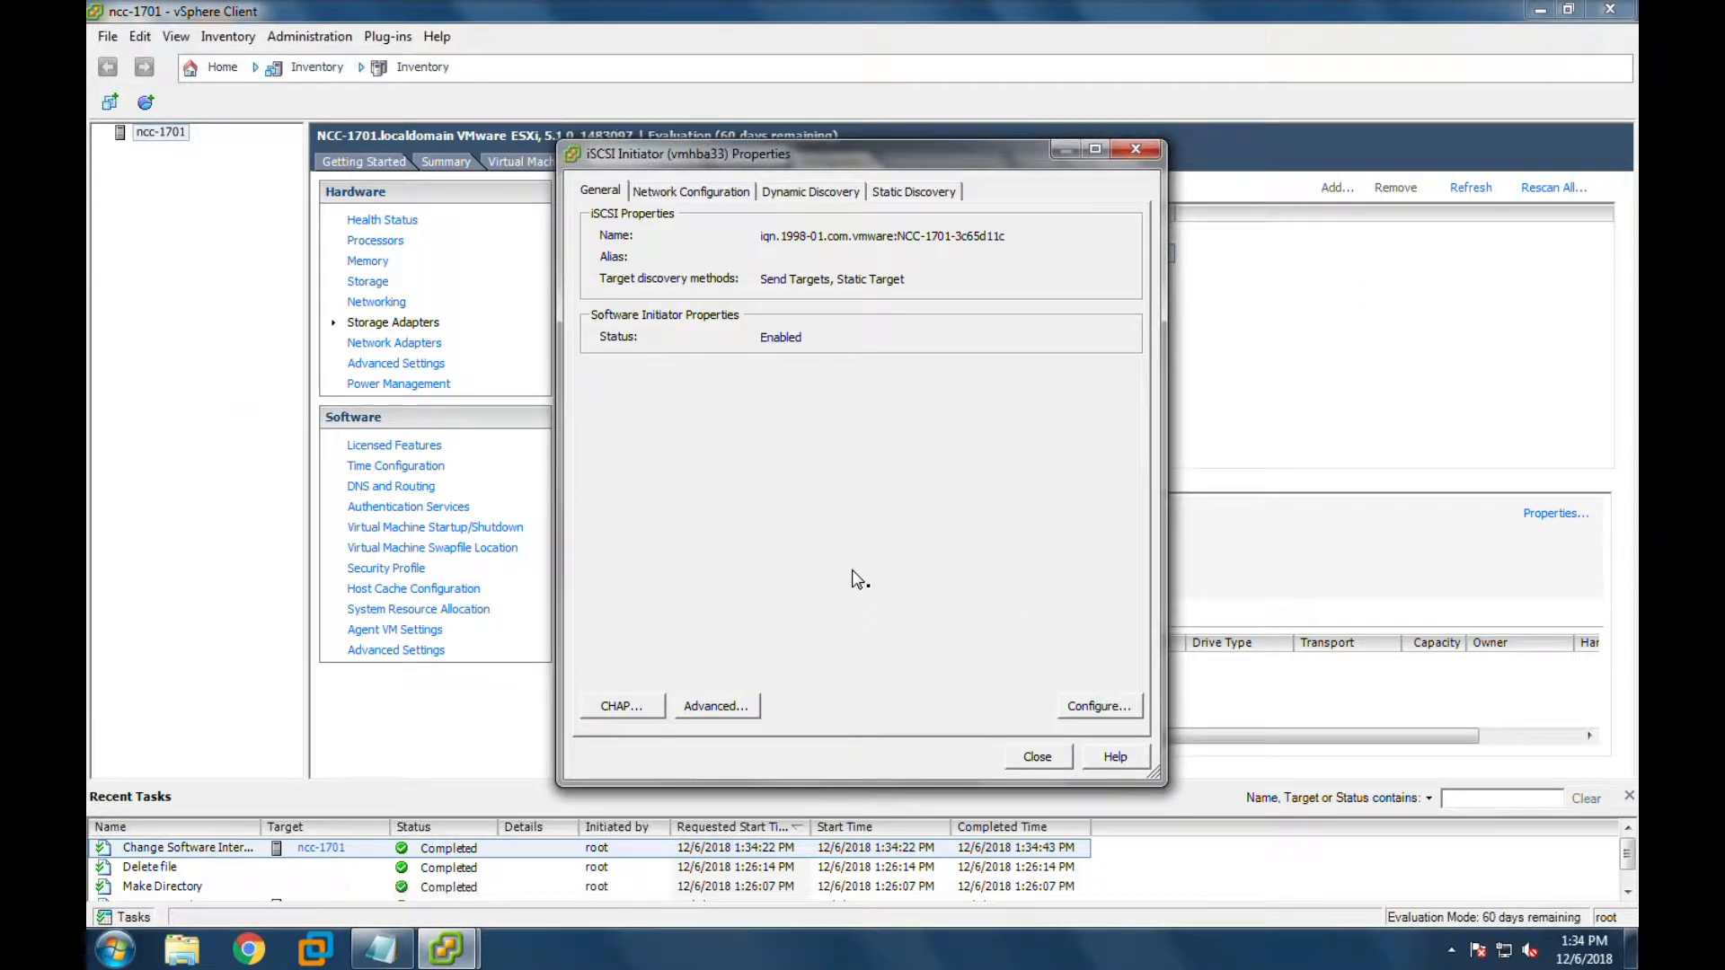
{"action": "left_click", "coordinate": [715, 190]}
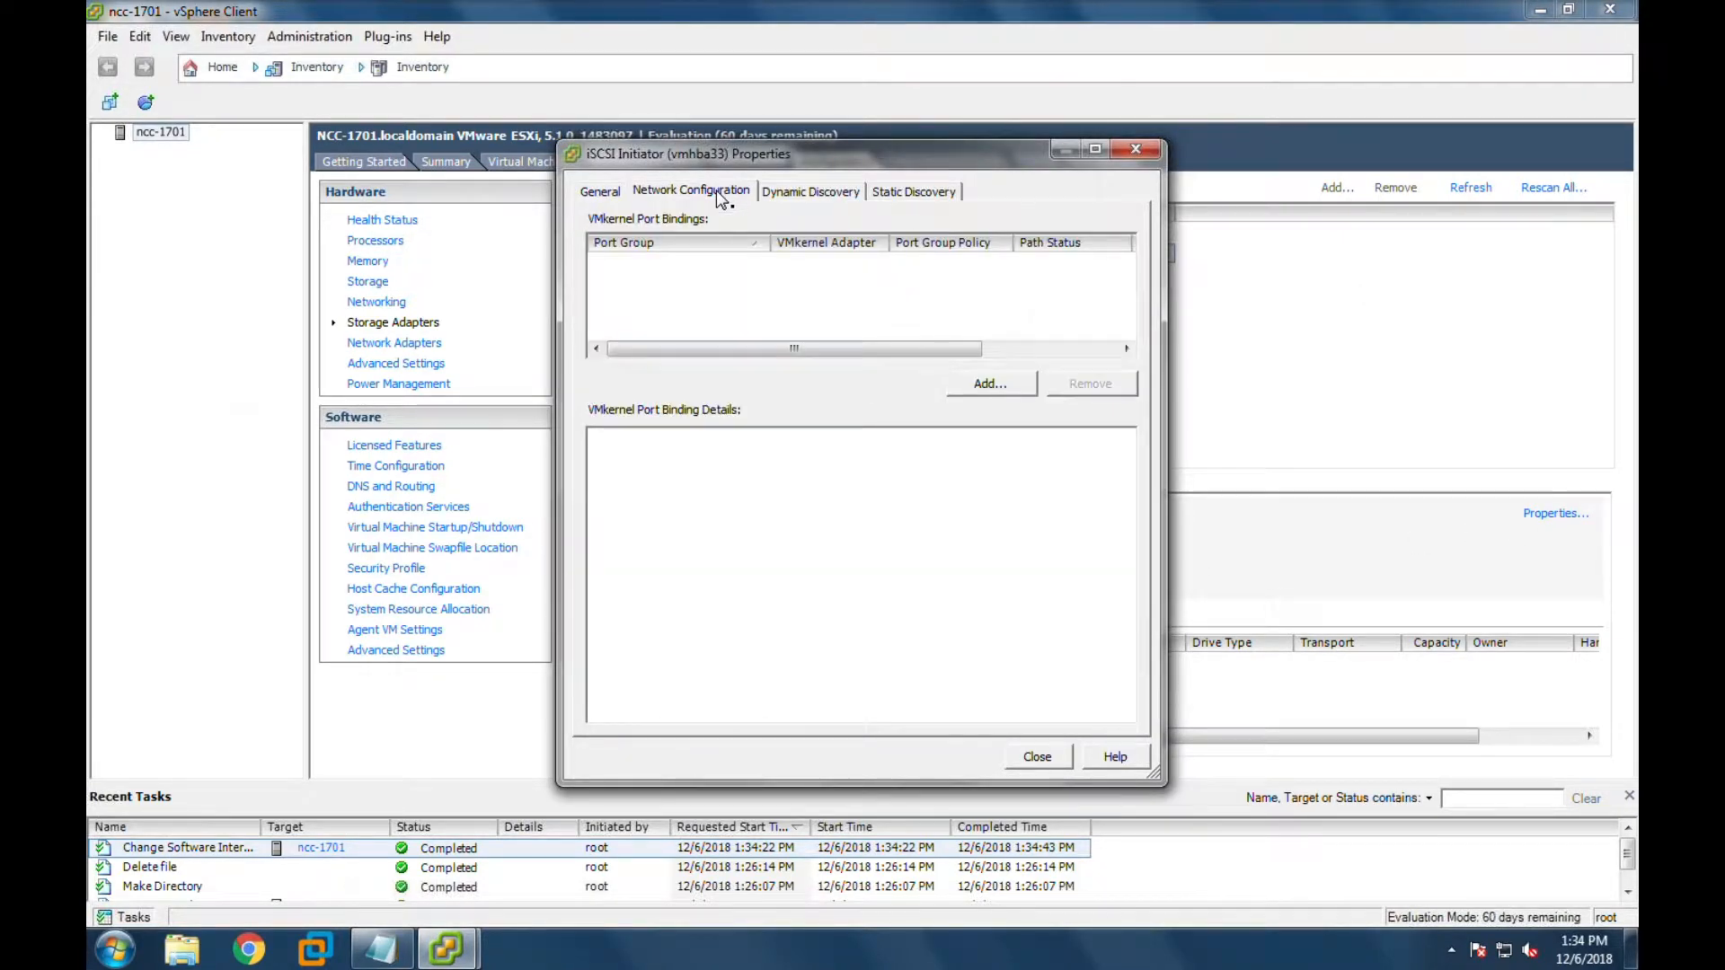
{"action": "left_click", "coordinate": [1002, 391]}
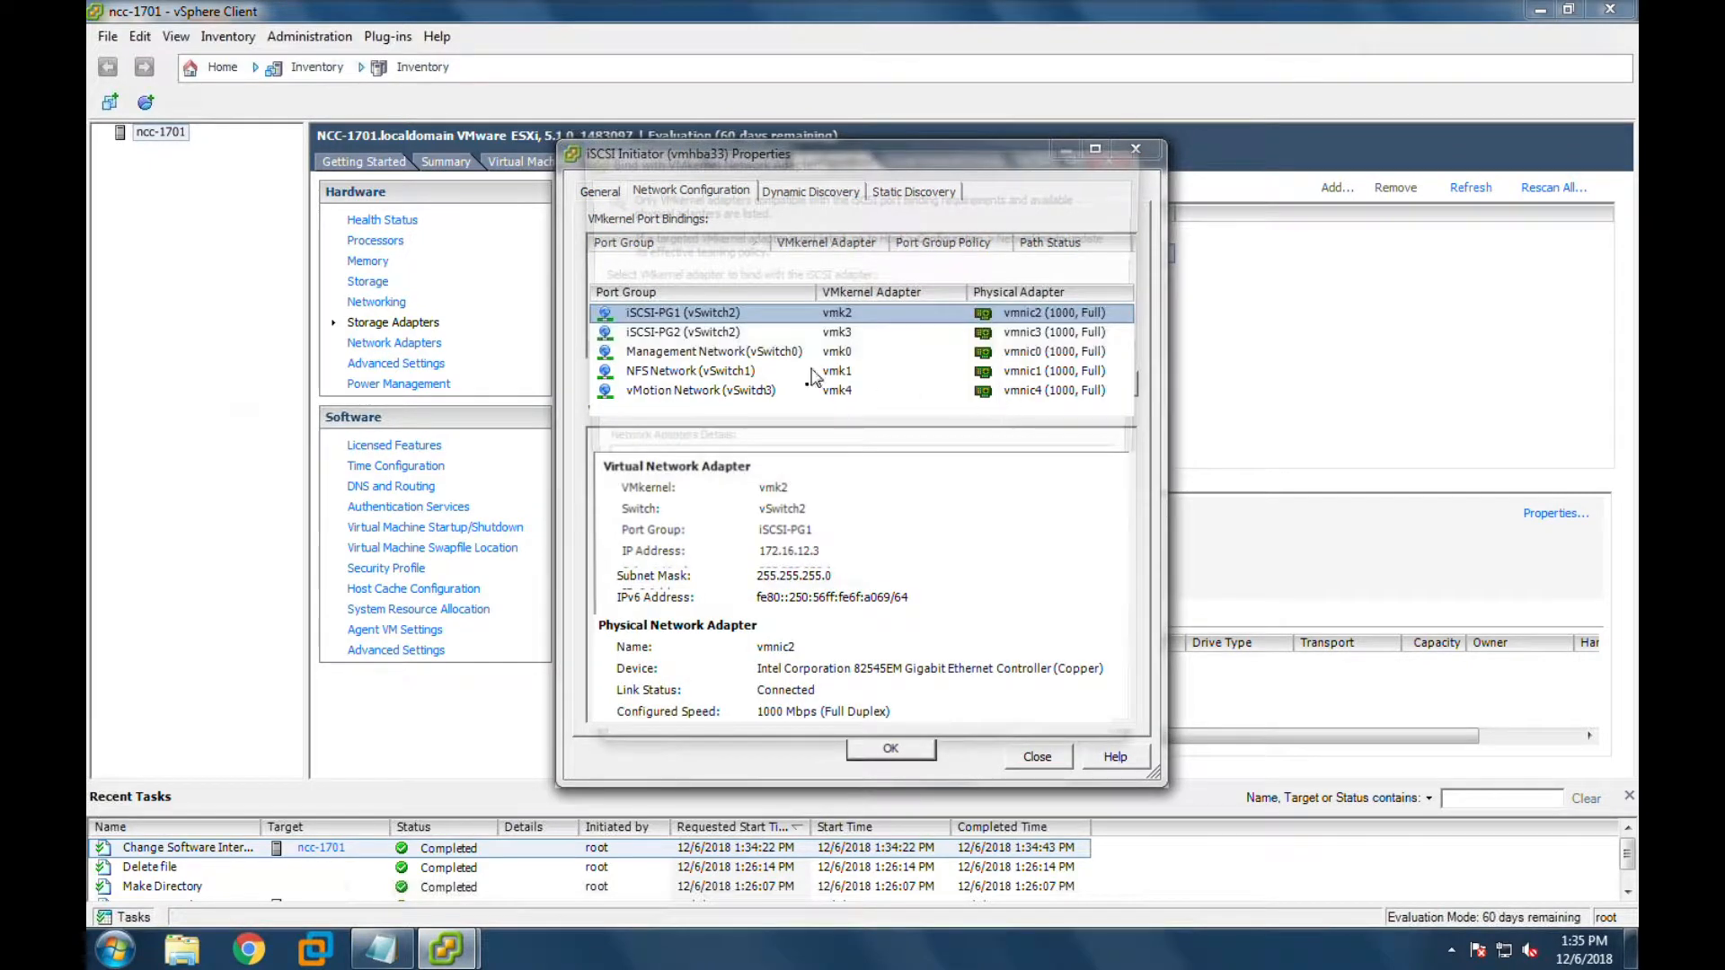
{"action": "left_click", "coordinate": [672, 334]}
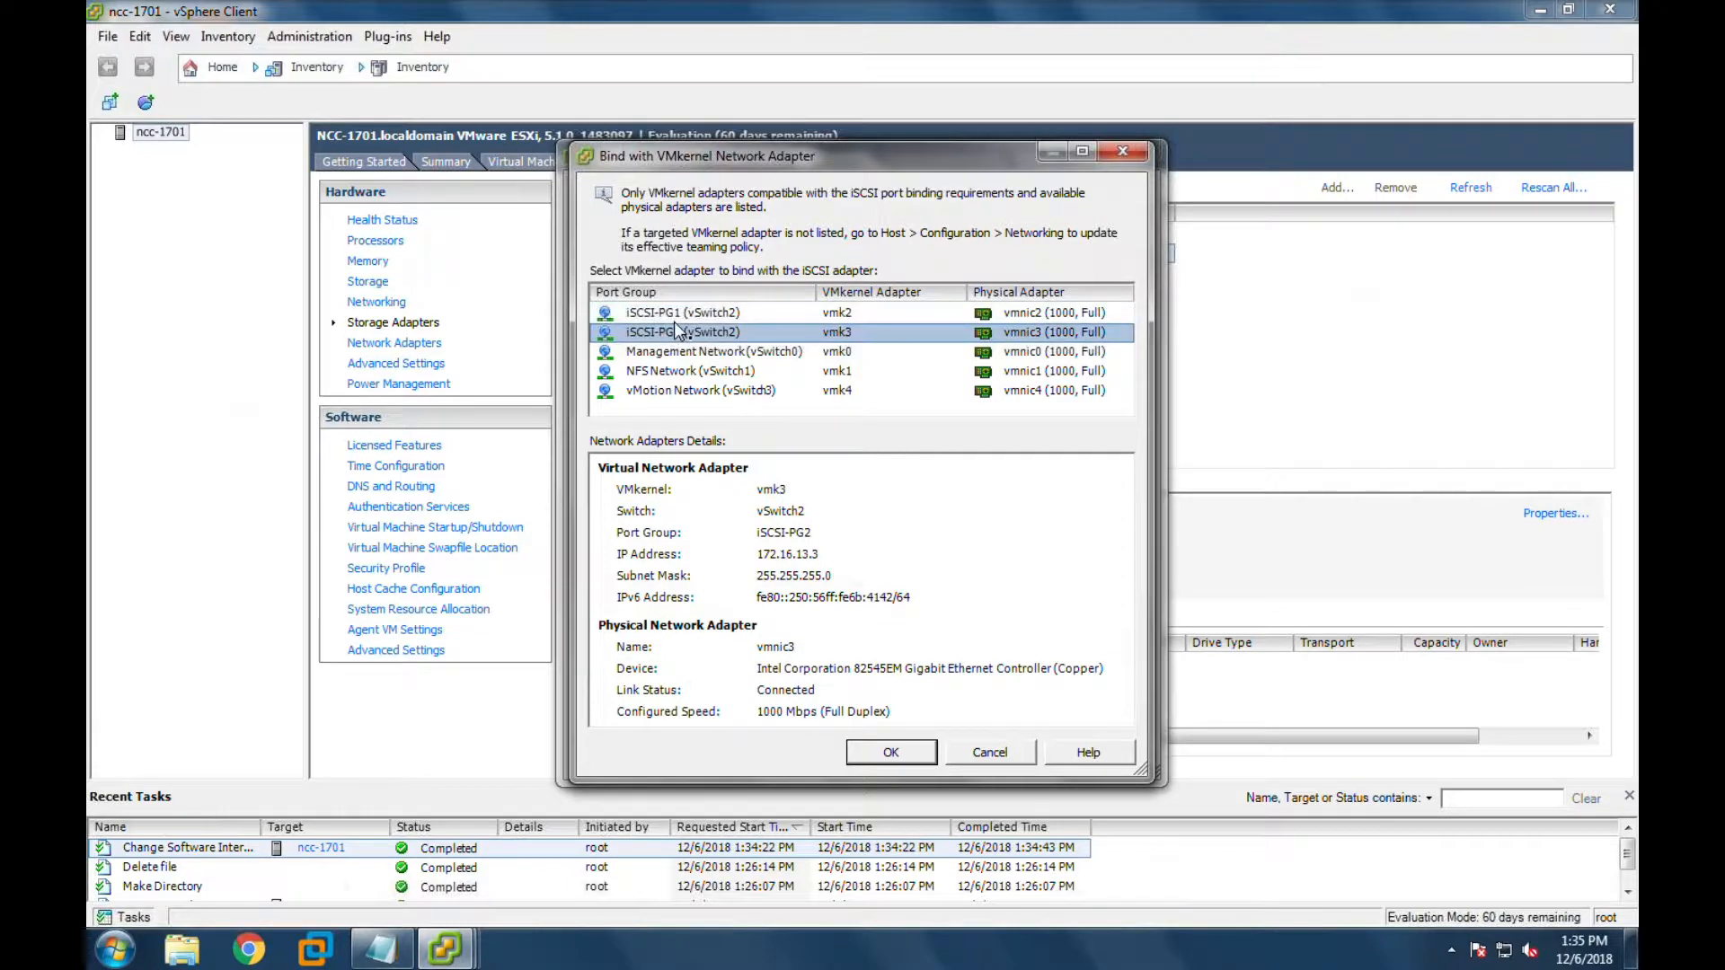
{"action": "left_click", "coordinate": [676, 316]}
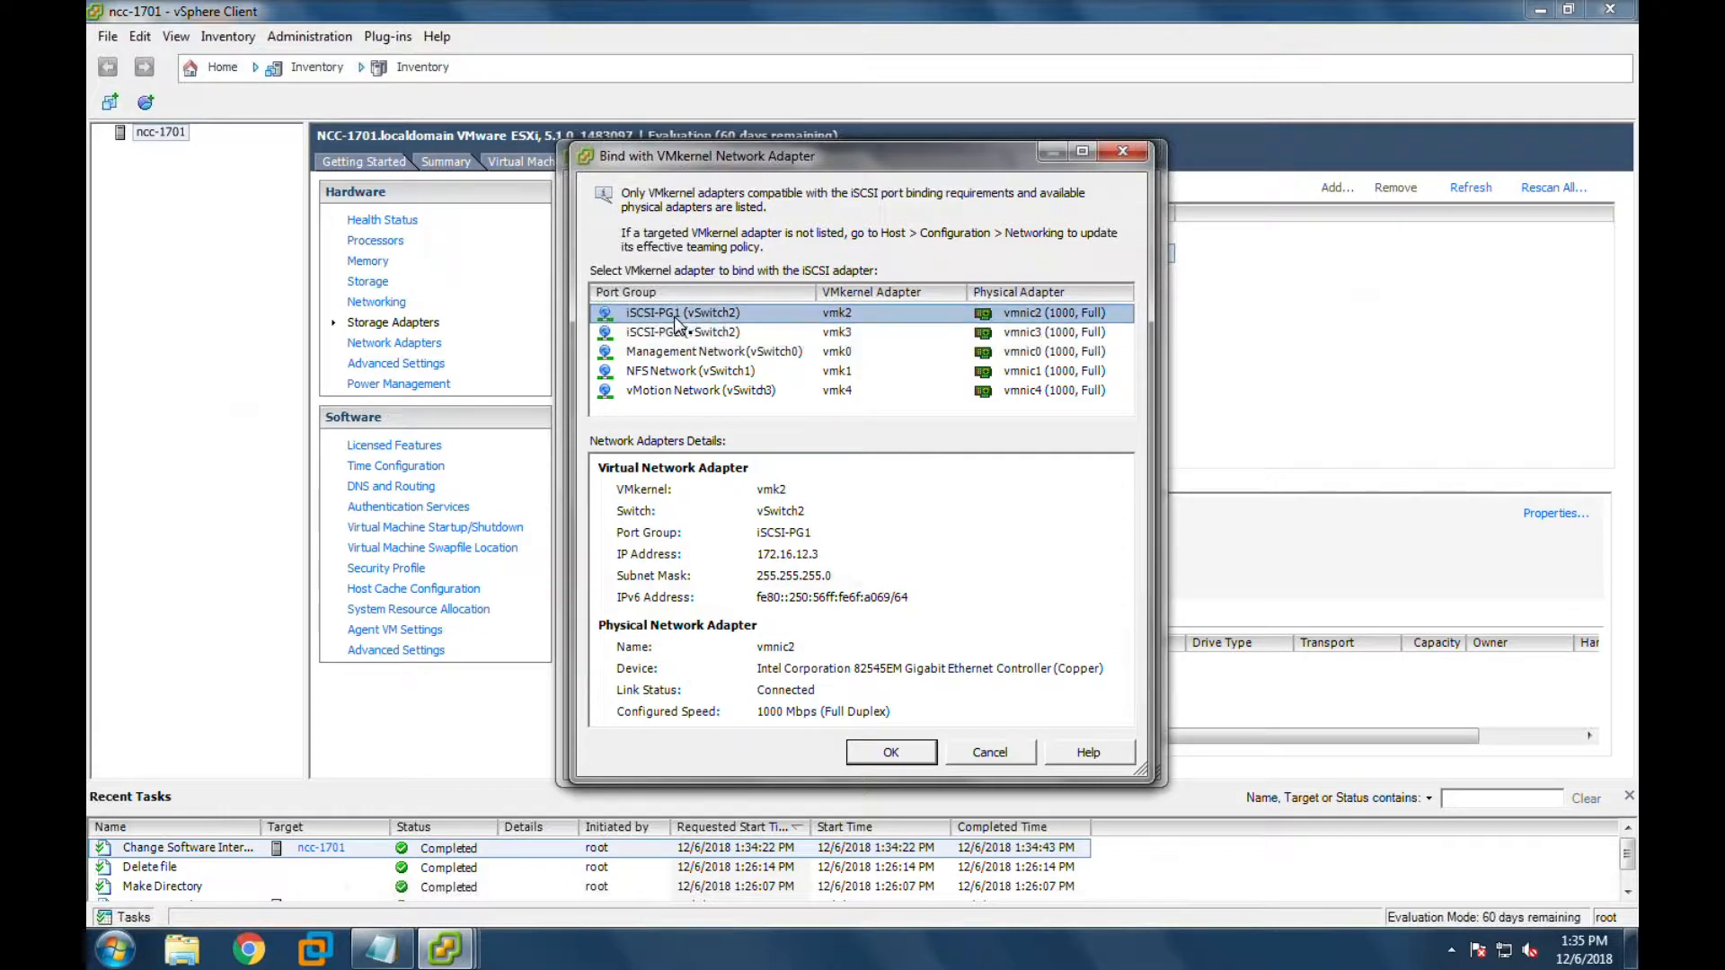
{"action": "left_click", "coordinate": [876, 754]}
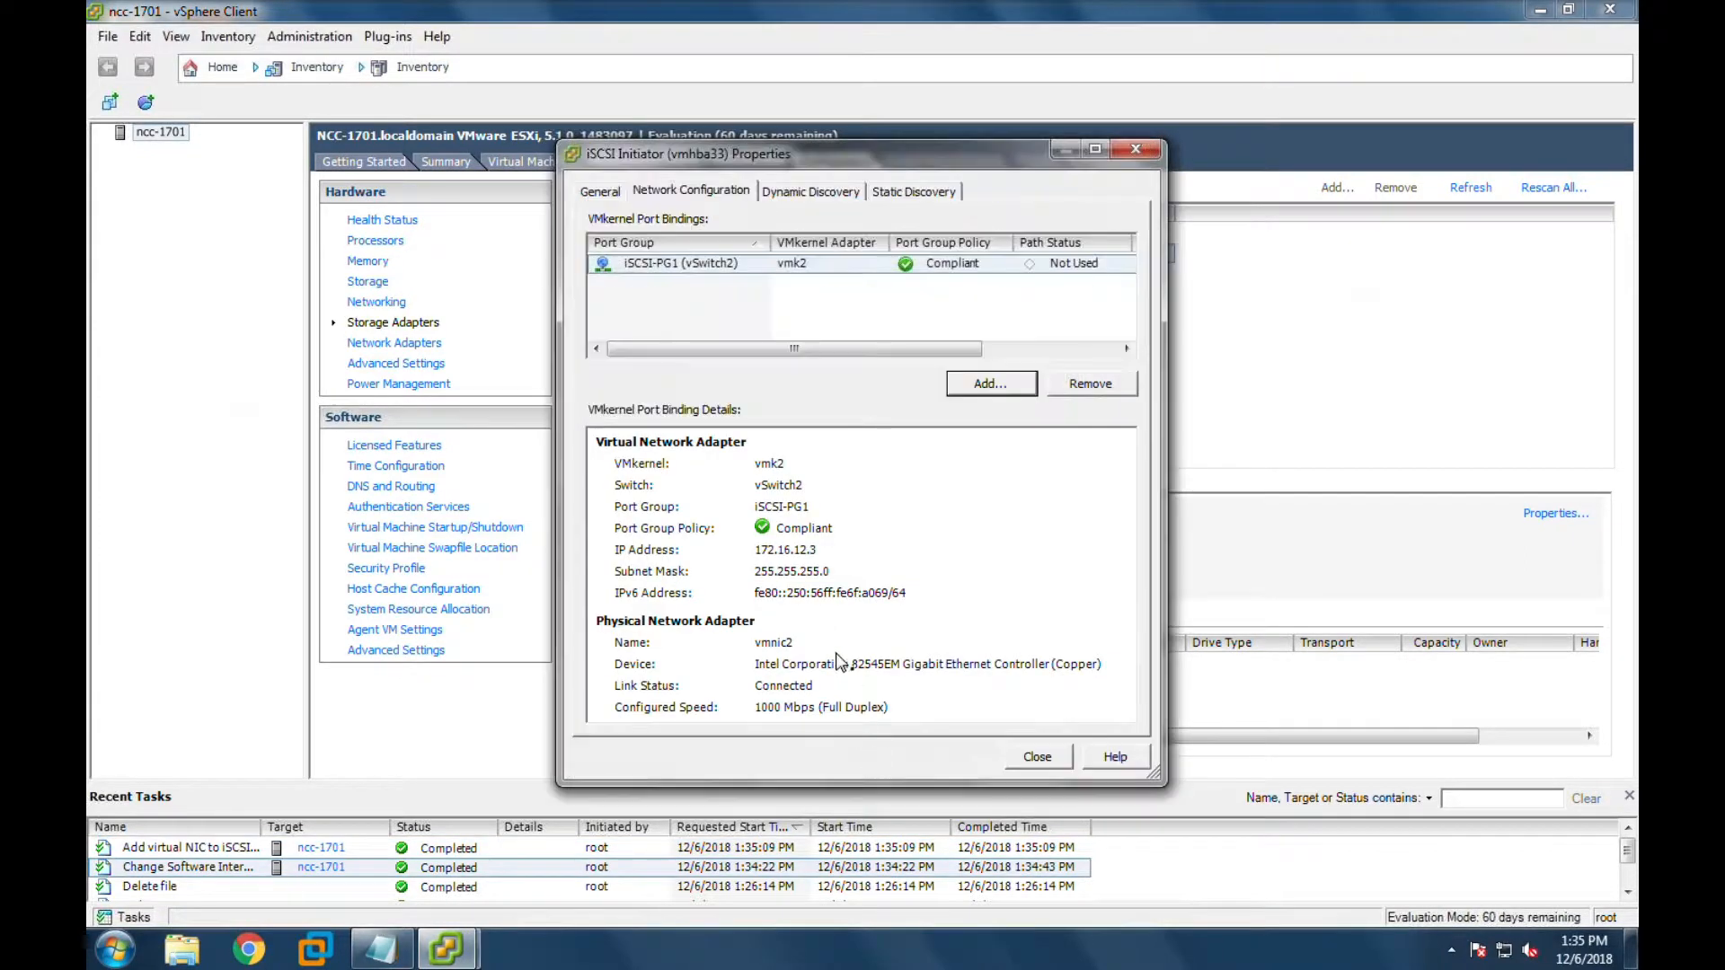
{"action": "left_click", "coordinate": [981, 388]}
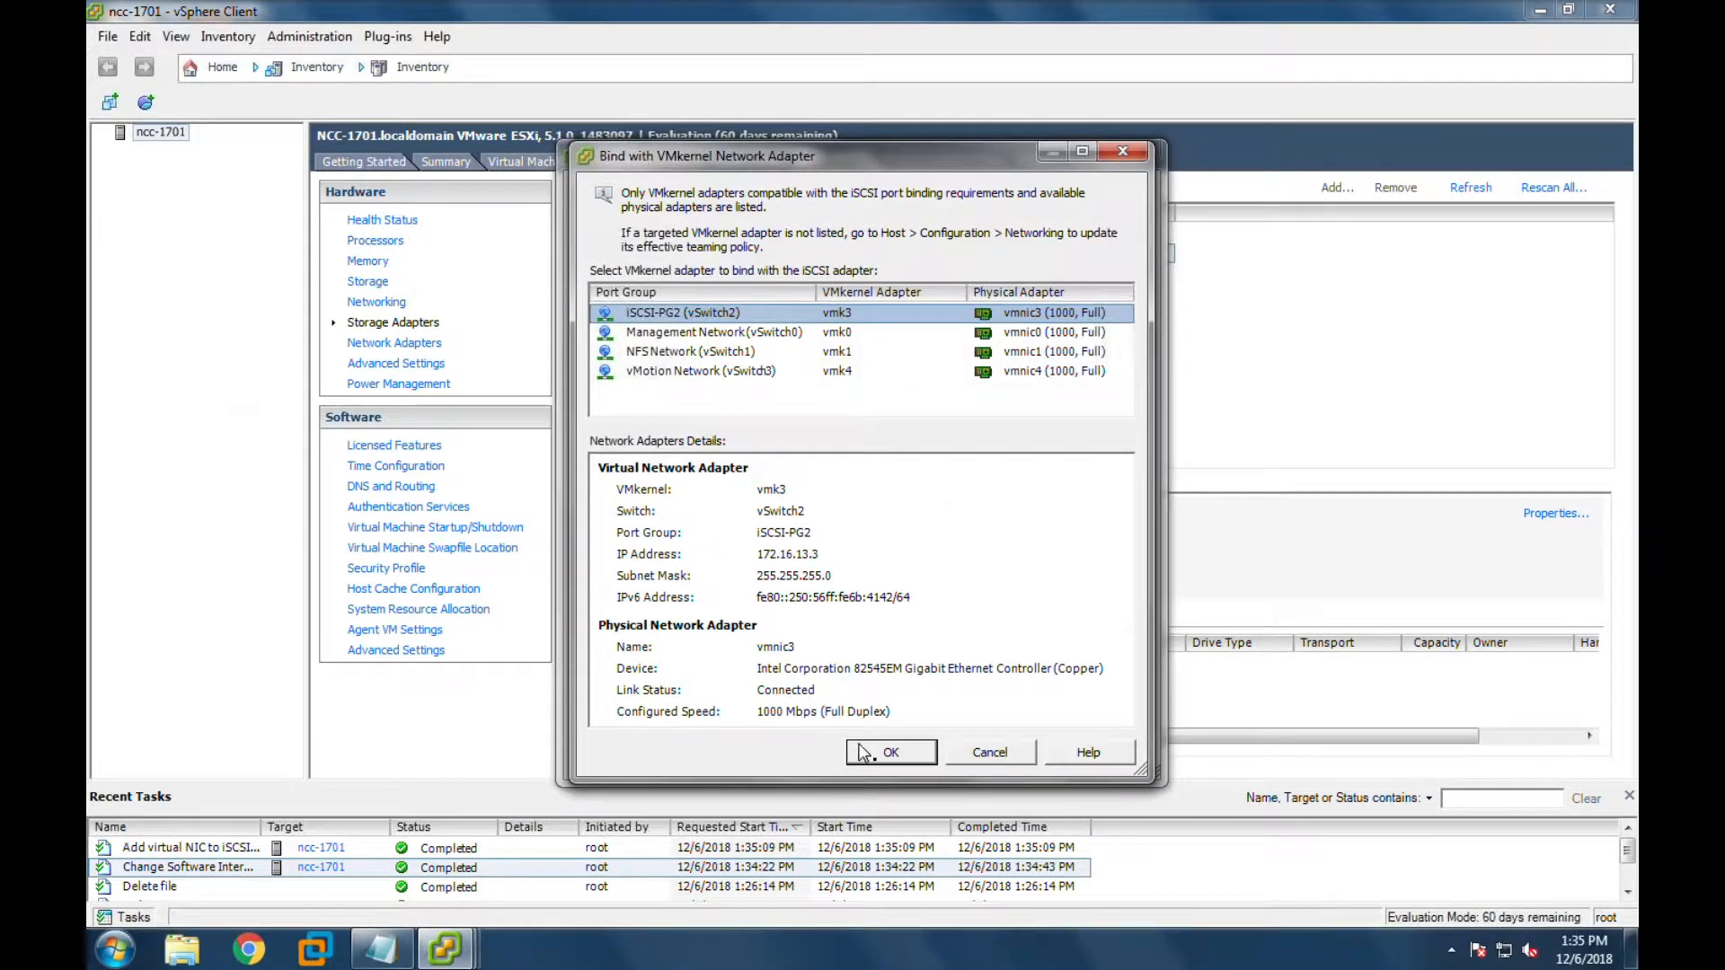
{"action": "left_click", "coordinate": [868, 752]}
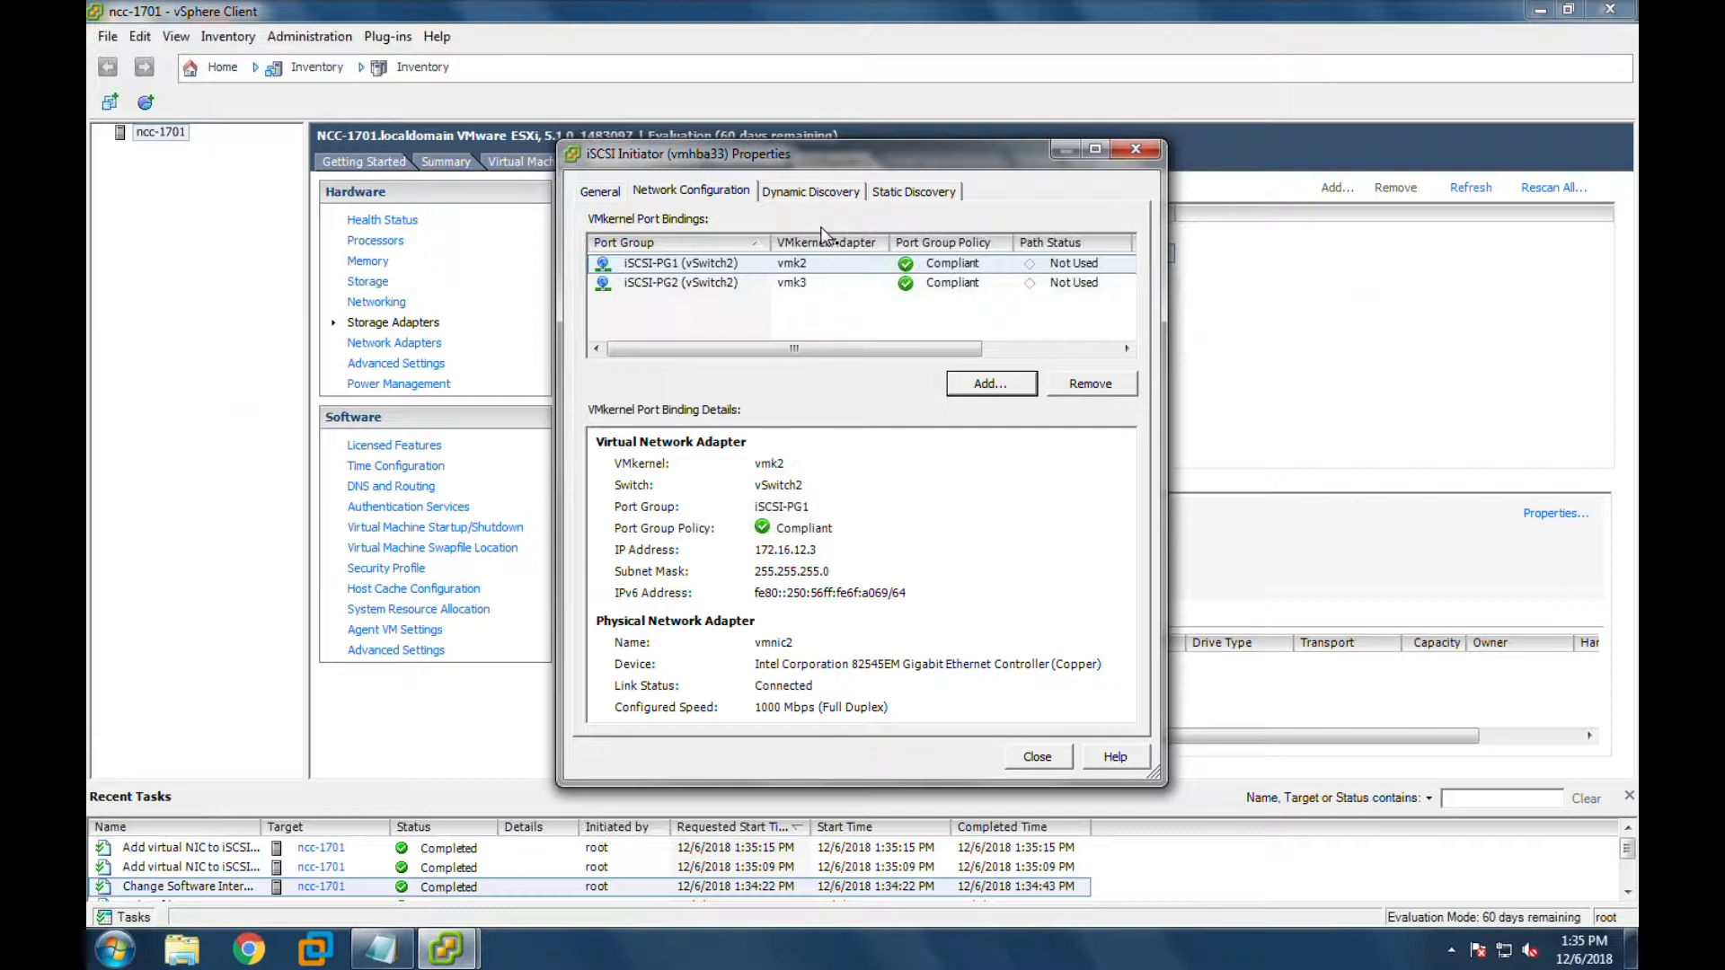
- Start a static discovery target for vmhba33 with the active address 172.16.12.3, copied from the Notepad notes, as iSCSI server
{"action": "left_click", "coordinate": [914, 192]}
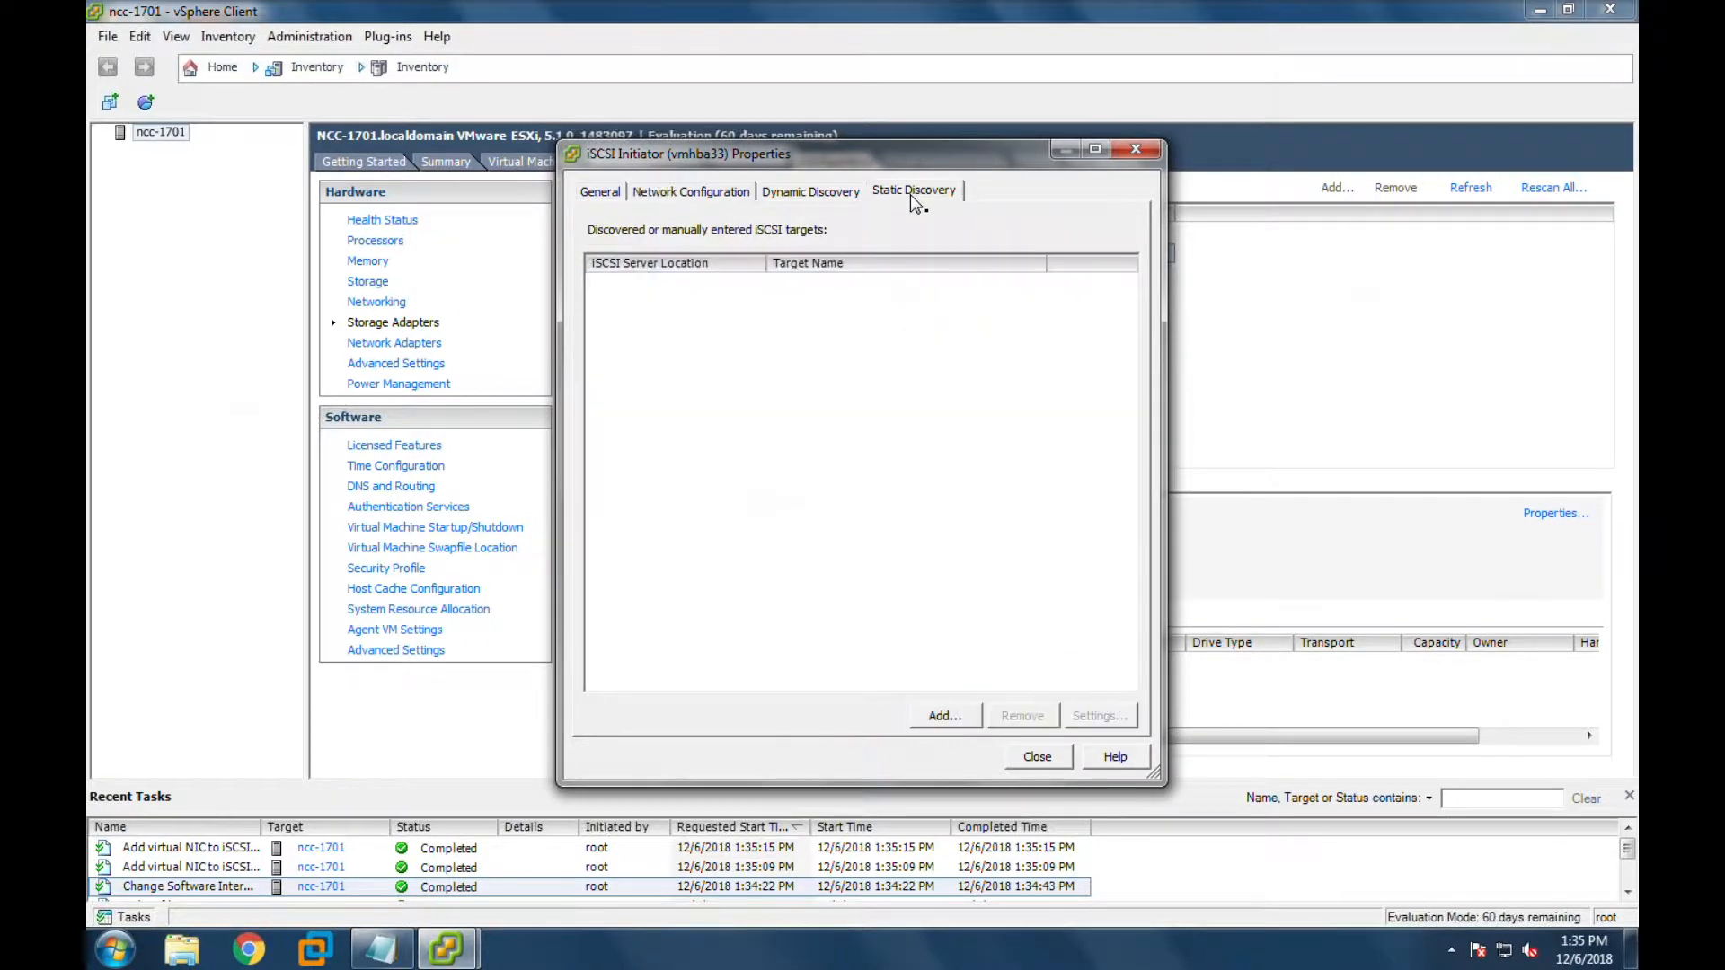
{"action": "left_click", "coordinate": [938, 716]}
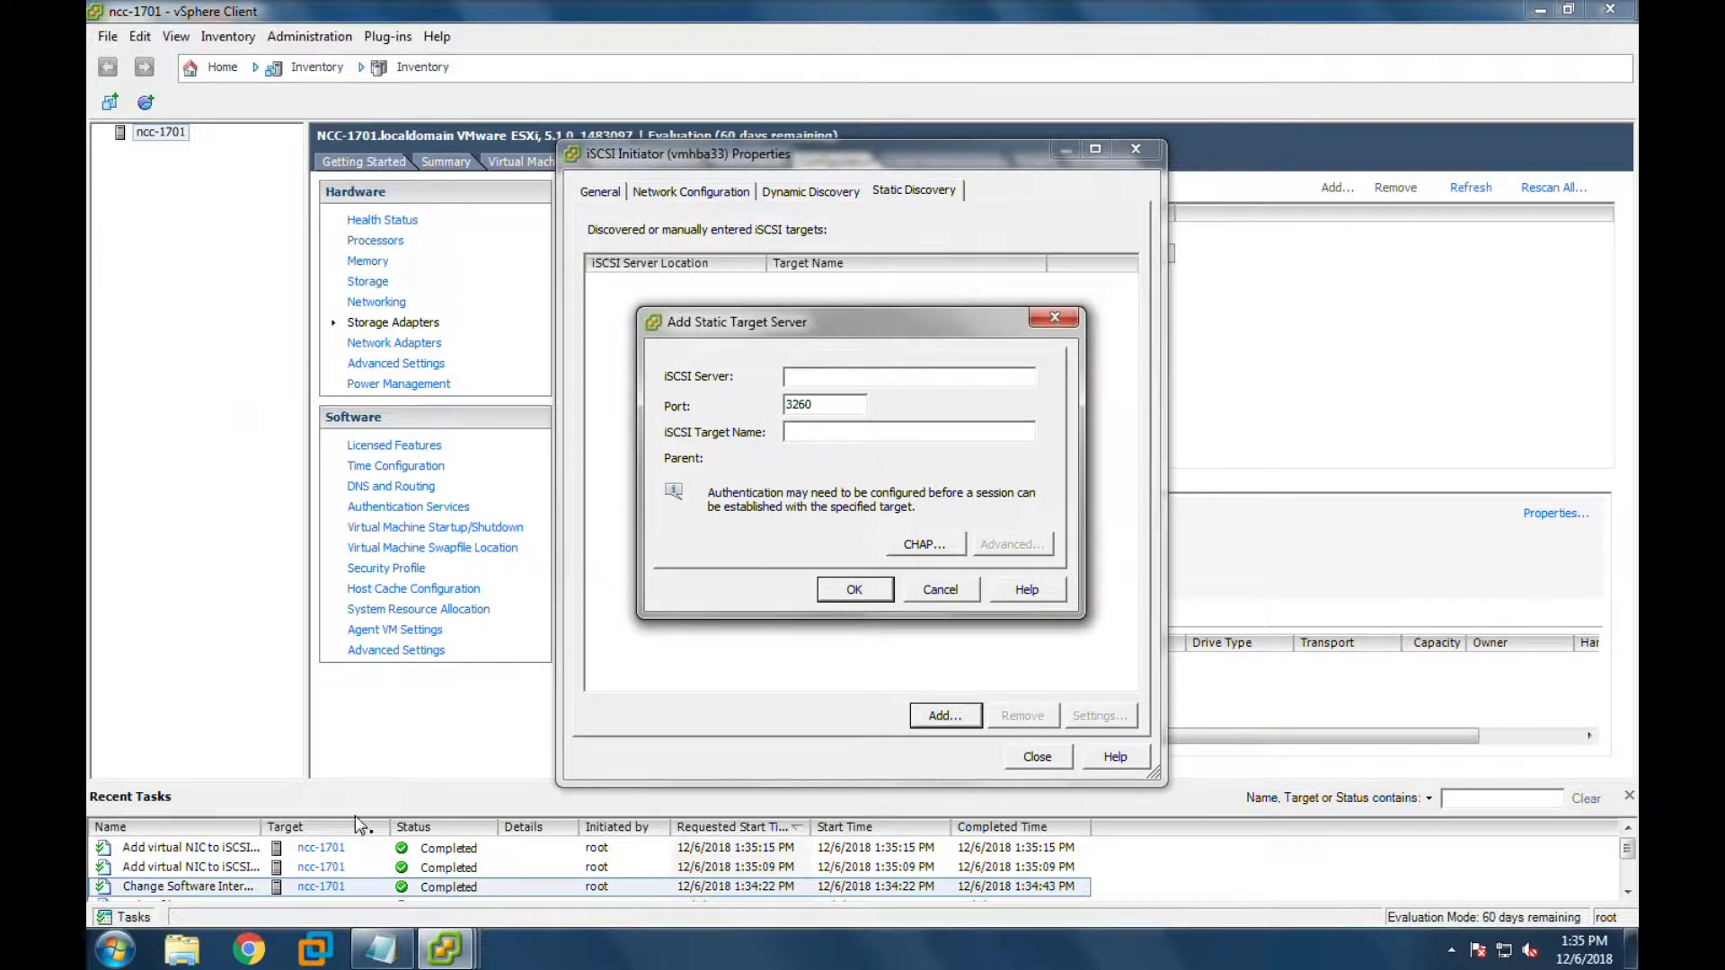
{"action": "left_click", "coordinate": [376, 955]}
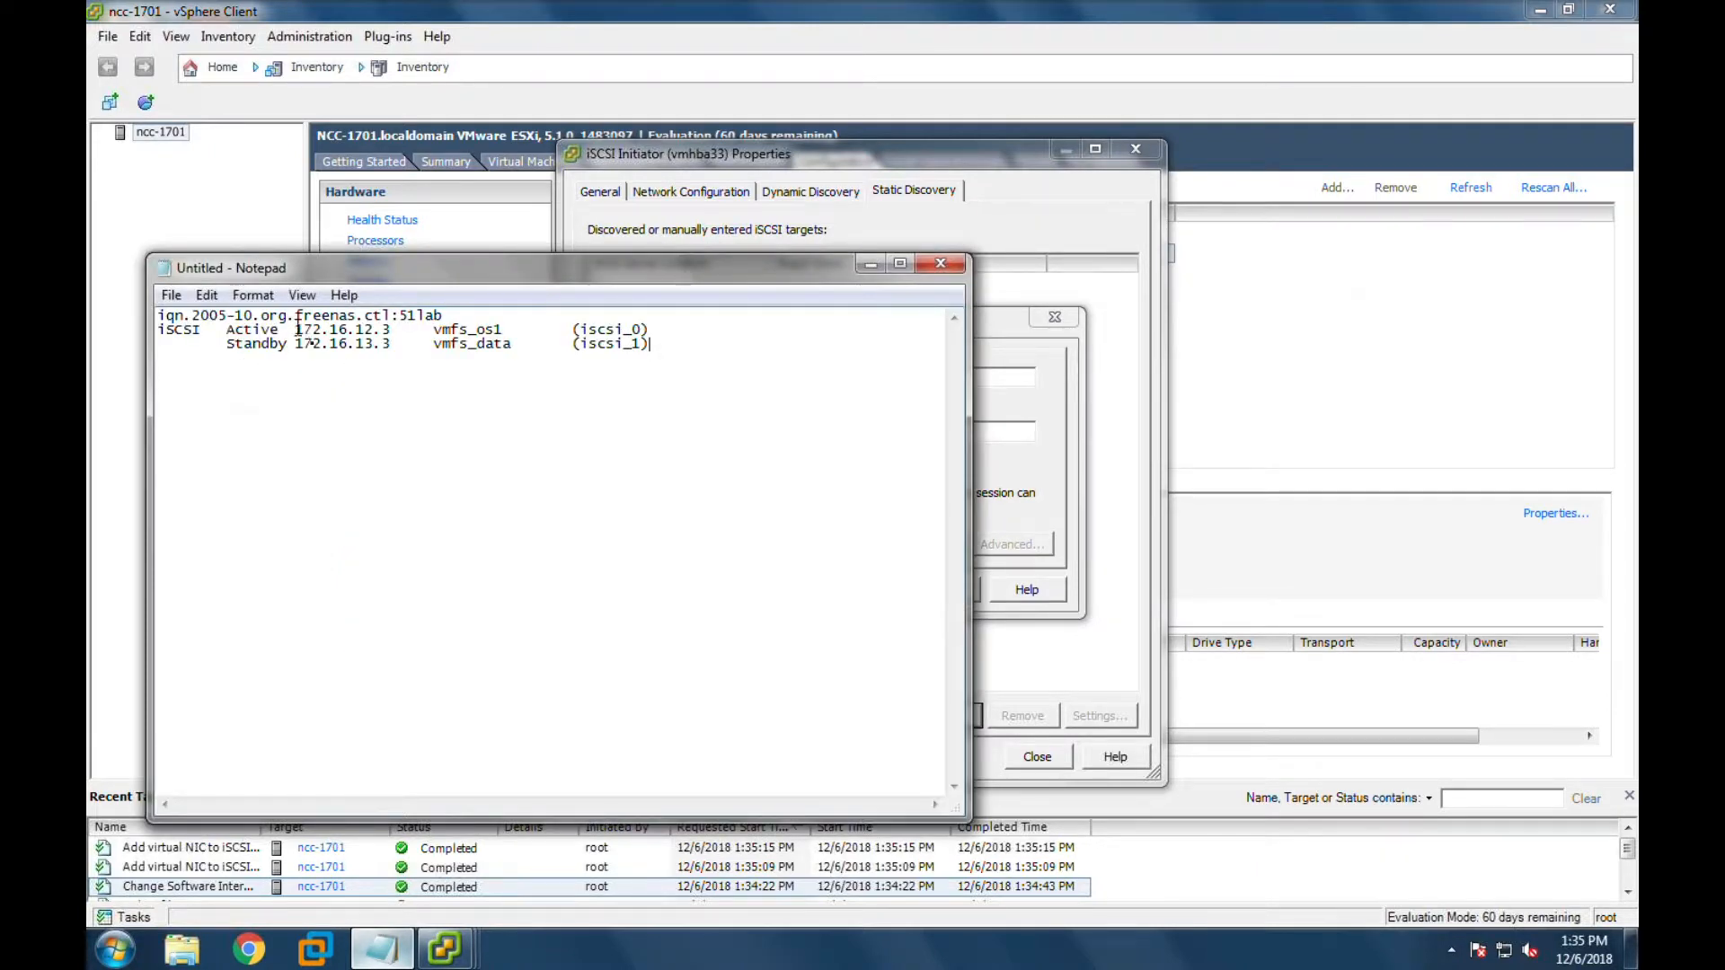
{"action": "left_click_drag", "start_coordinate": [294, 330], "coordinate": [393, 329]}
{"action": "key", "text": "ctrl+c"}
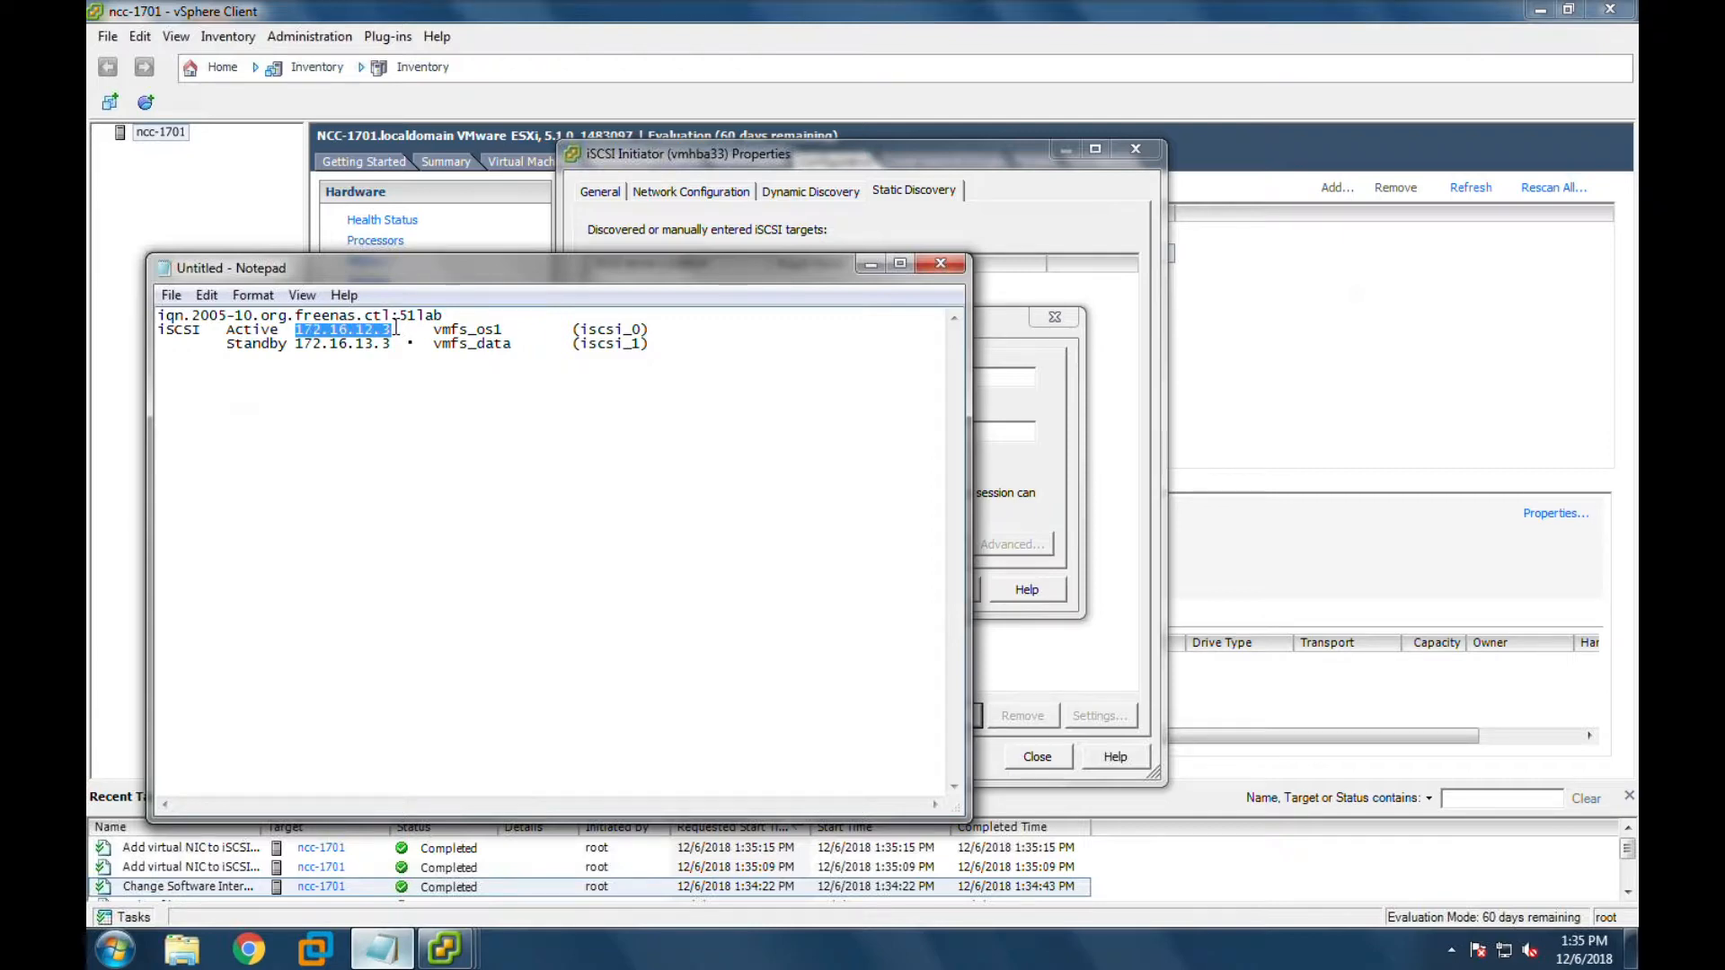
{"action": "left_click", "coordinate": [1034, 376]}
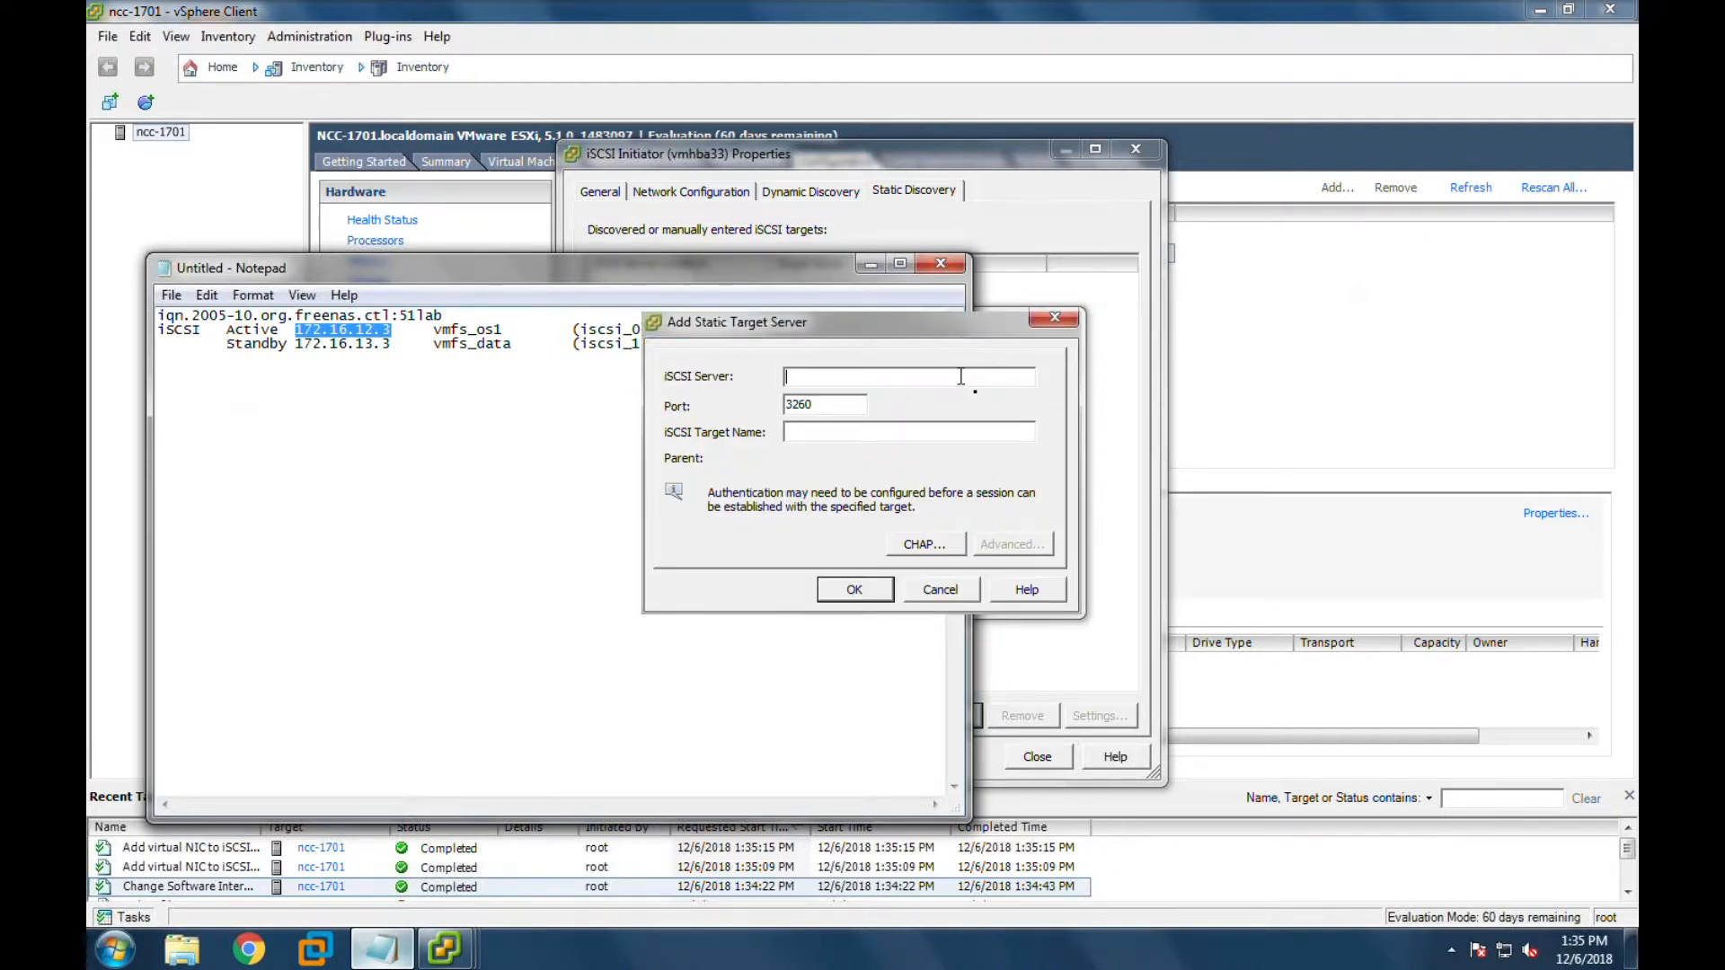
{"action": "key", "text": "ctrl+v"}
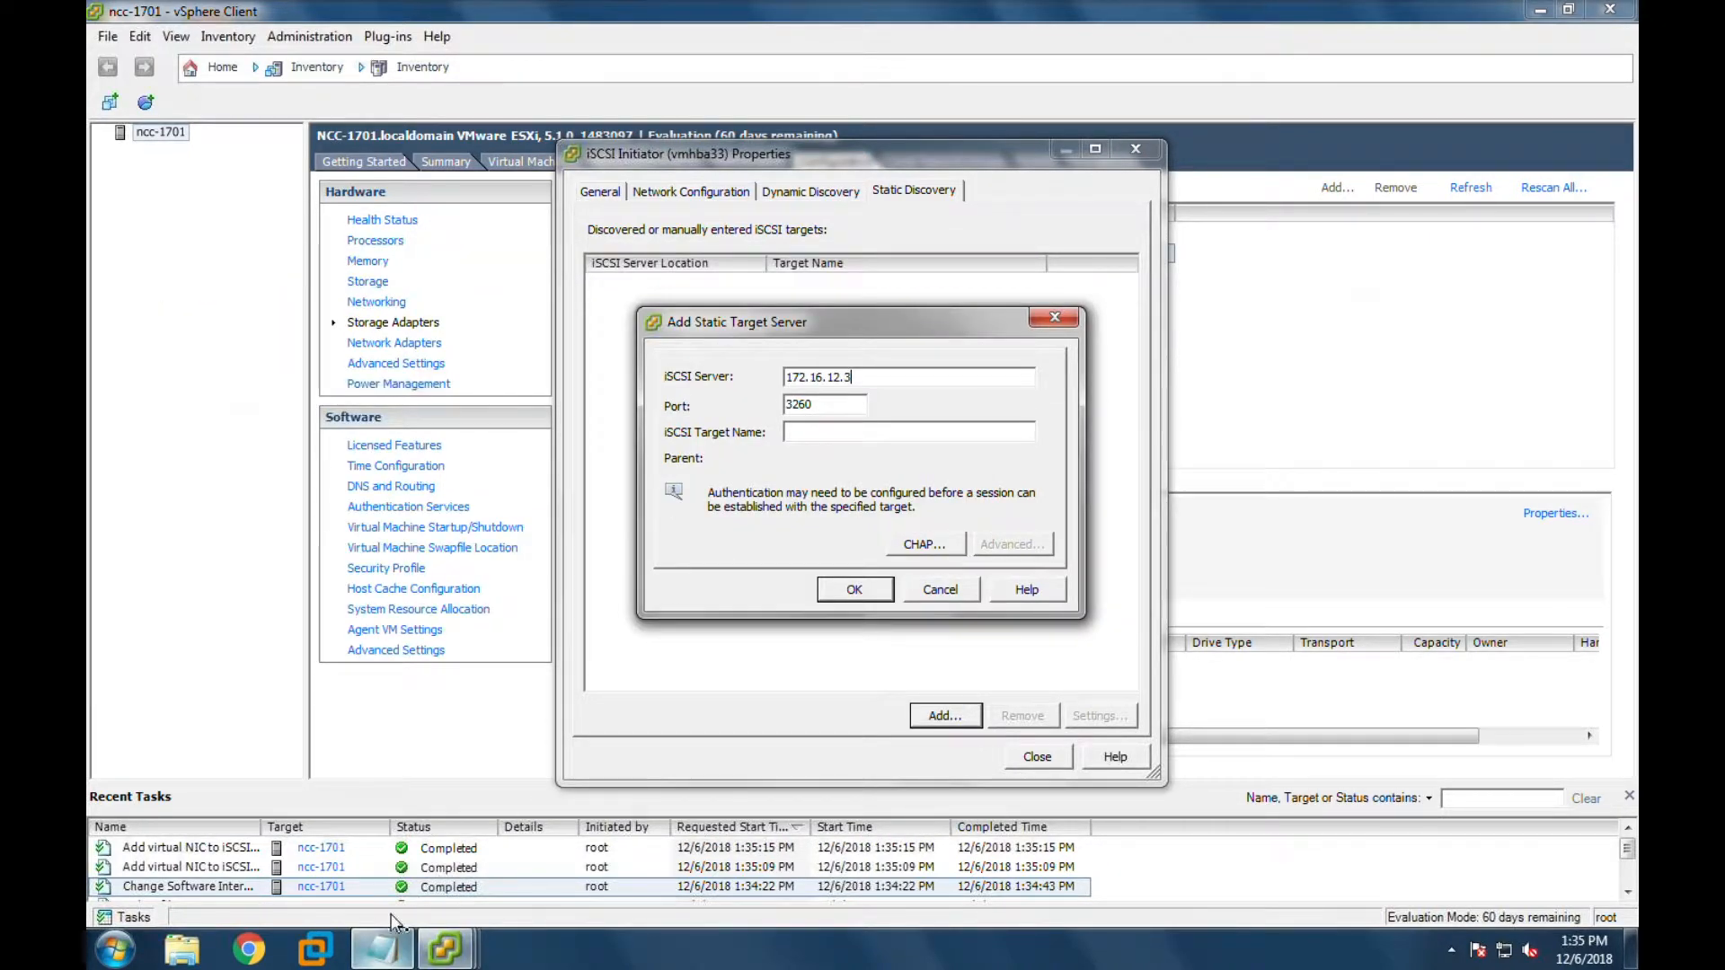
- Copy the target name iqn.2005-10.org.freenas.ctl:51lab from the Notepad notes into the 172.16.12.3 static target and add it
{"action": "left_click", "coordinate": [382, 954]}
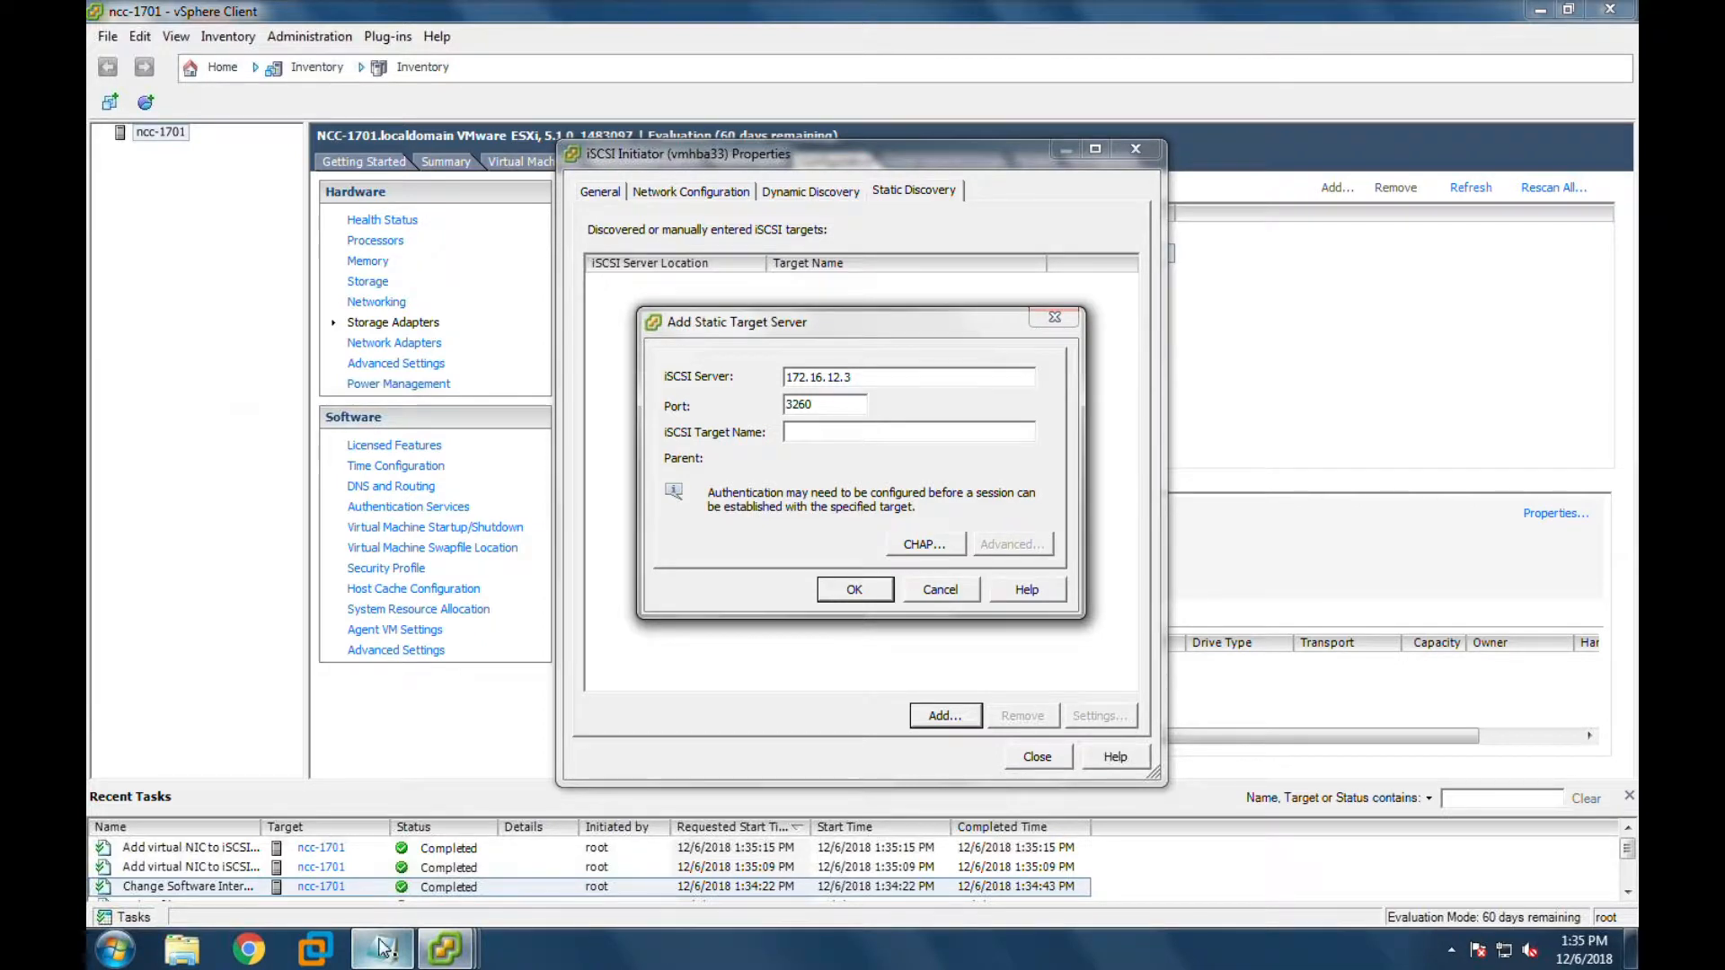
{"action": "left_click_drag", "start_coordinate": [443, 315], "coordinate": [159, 317]}
{"action": "key", "text": "ctrl+c"}
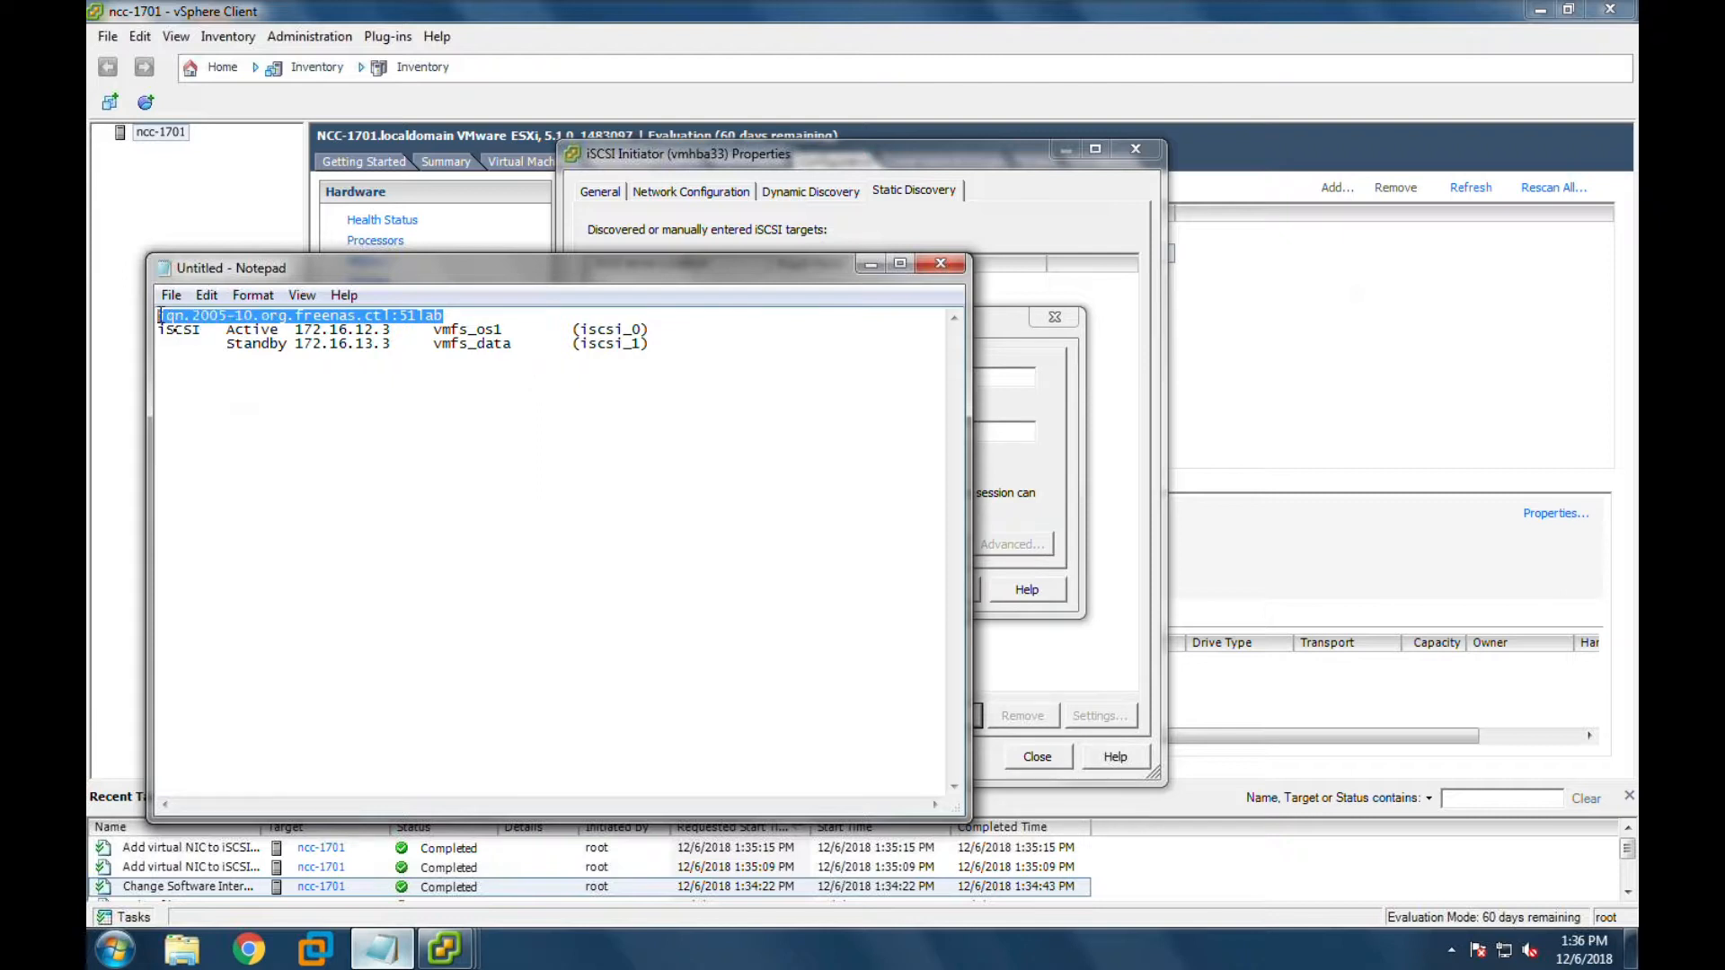
{"action": "left_click", "coordinate": [1017, 476]}
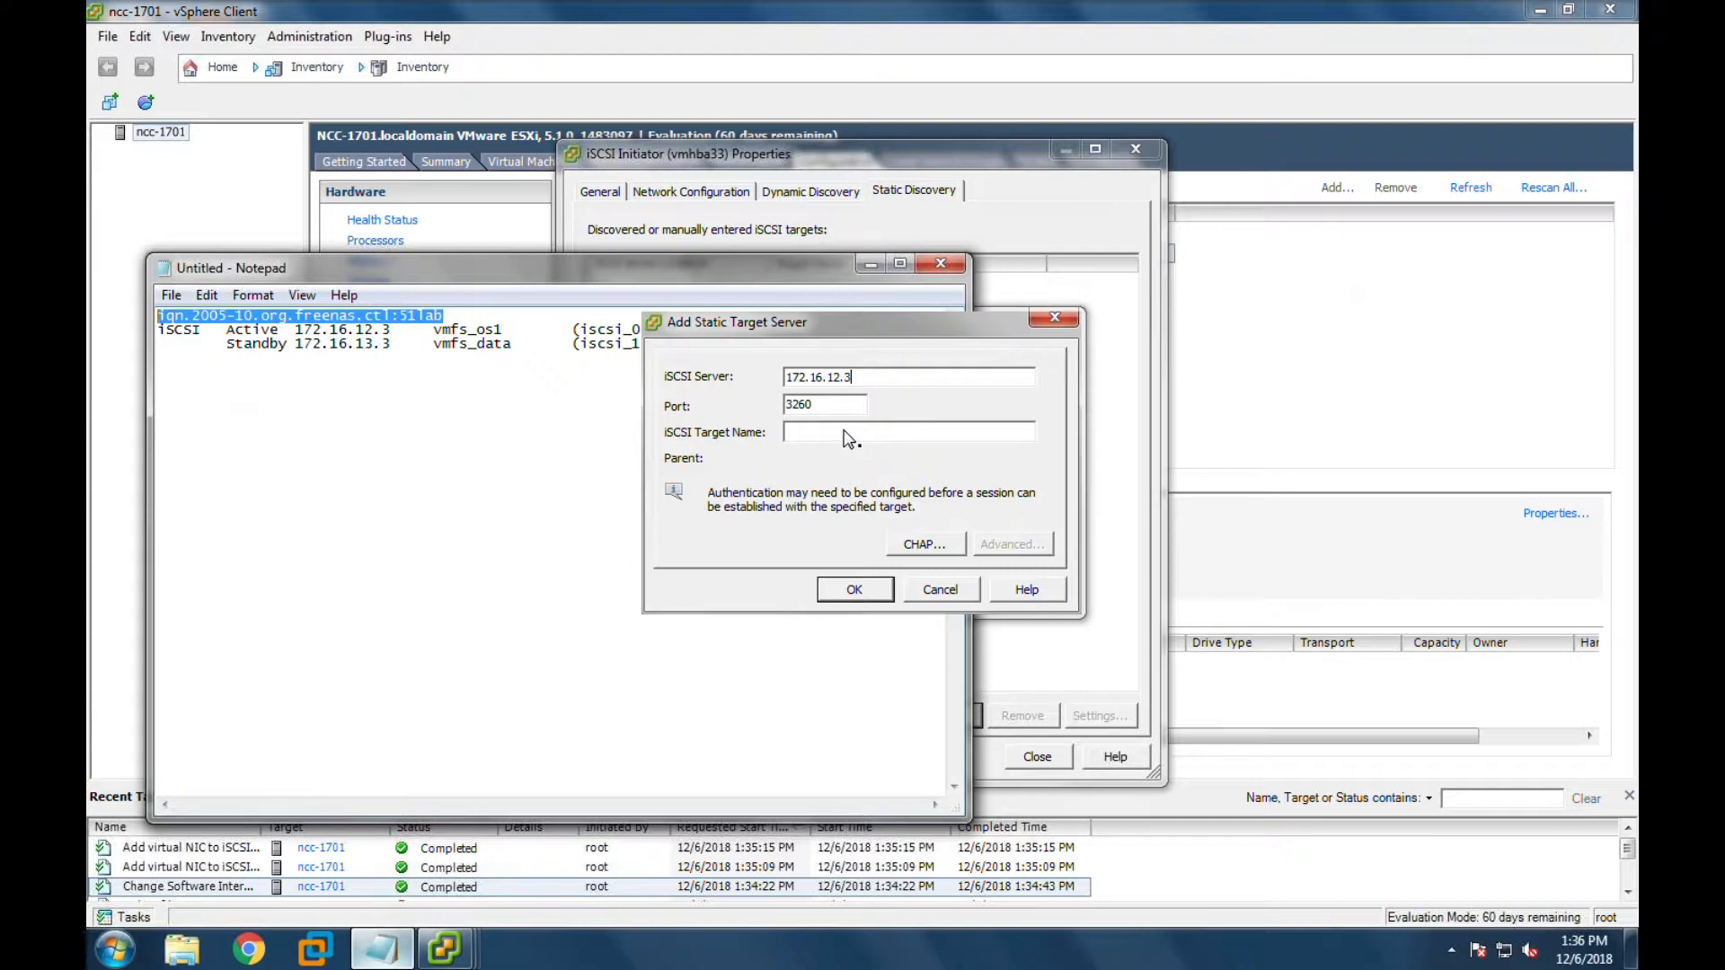
{"action": "left_click", "coordinate": [794, 433]}
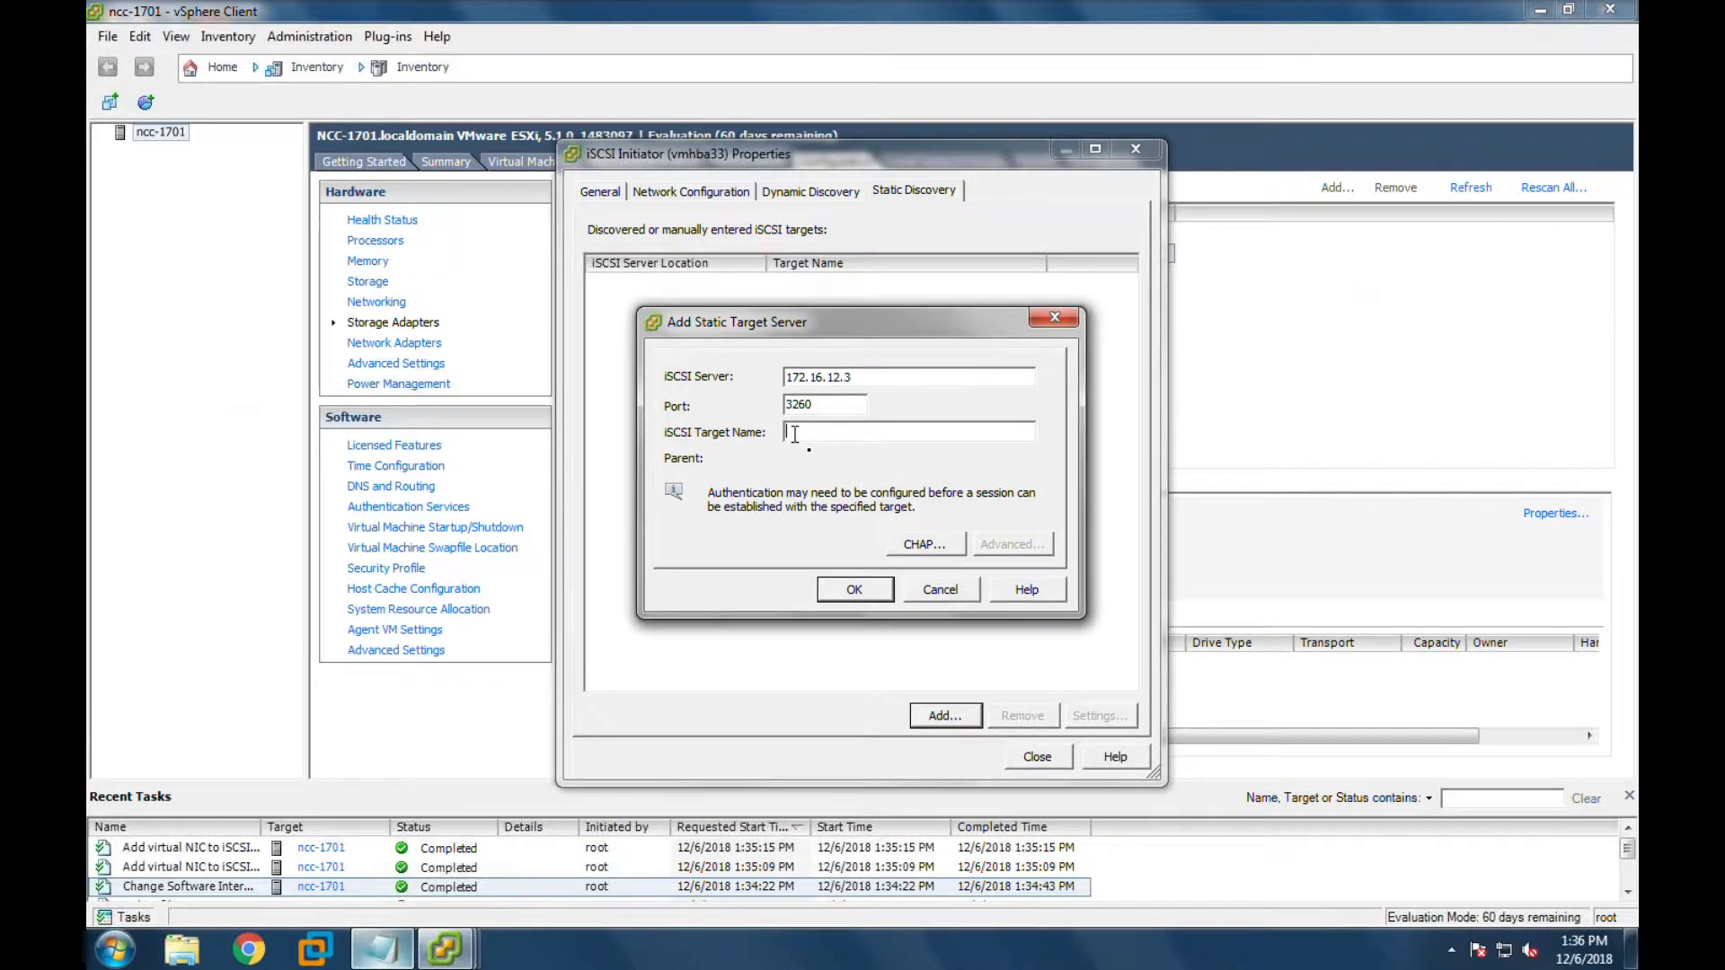
{"action": "key", "text": "ctrl+v"}
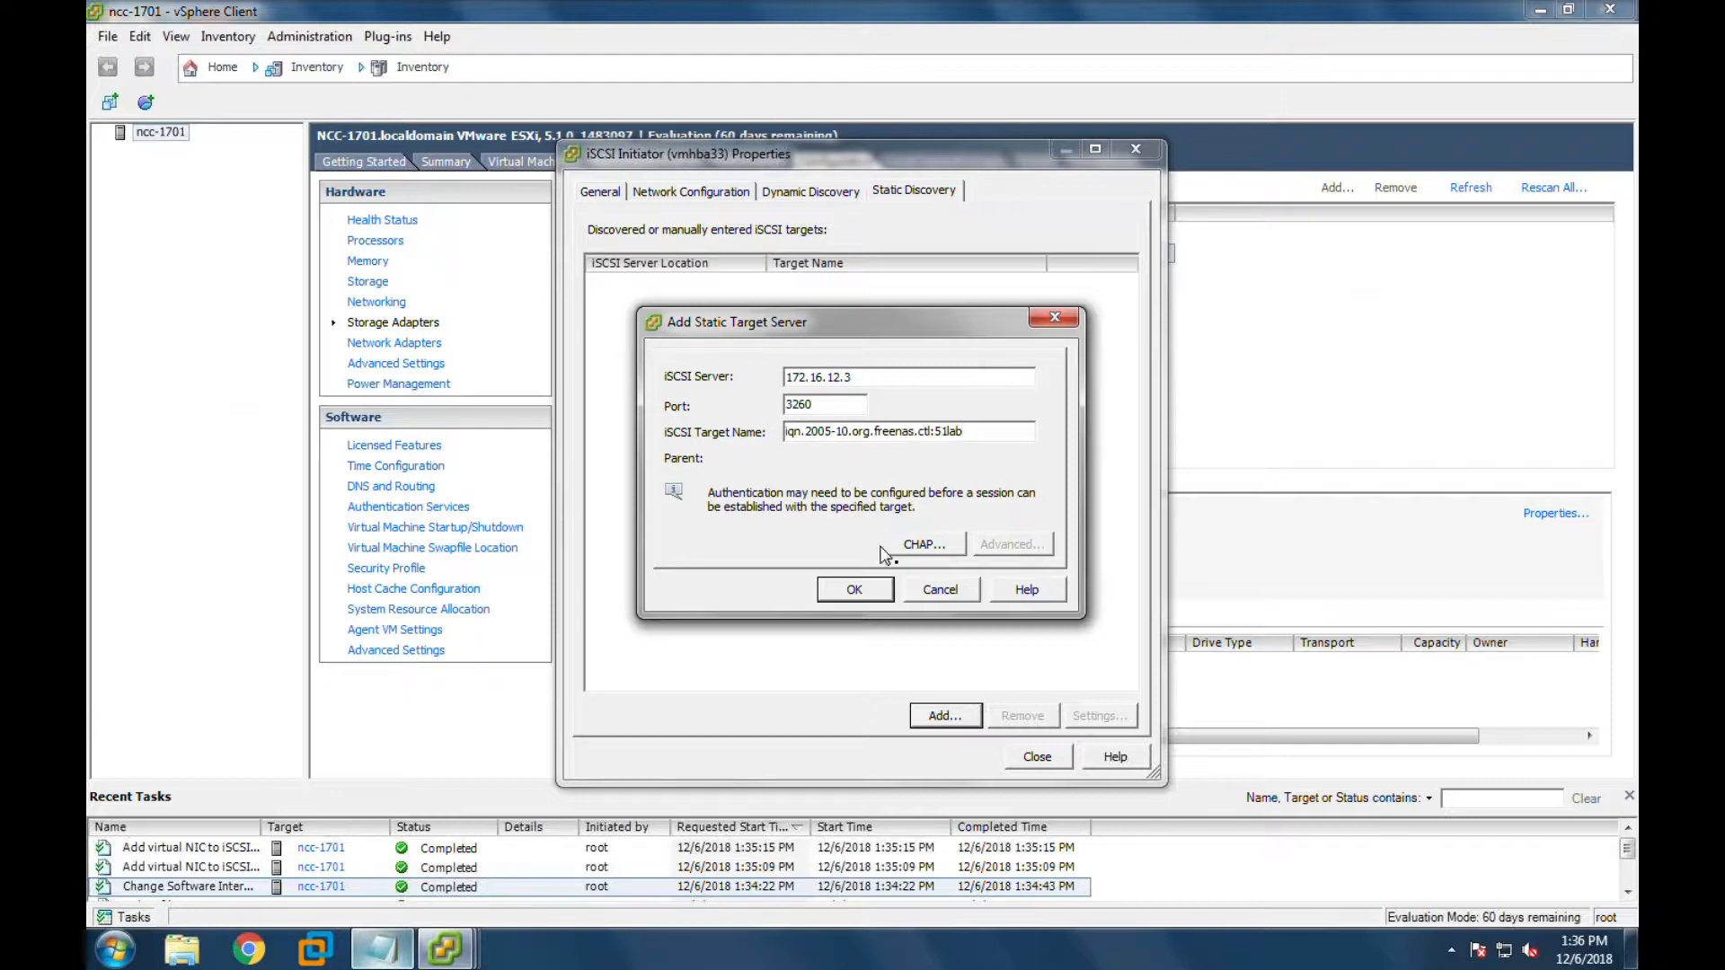
{"action": "left_click", "coordinate": [857, 596]}
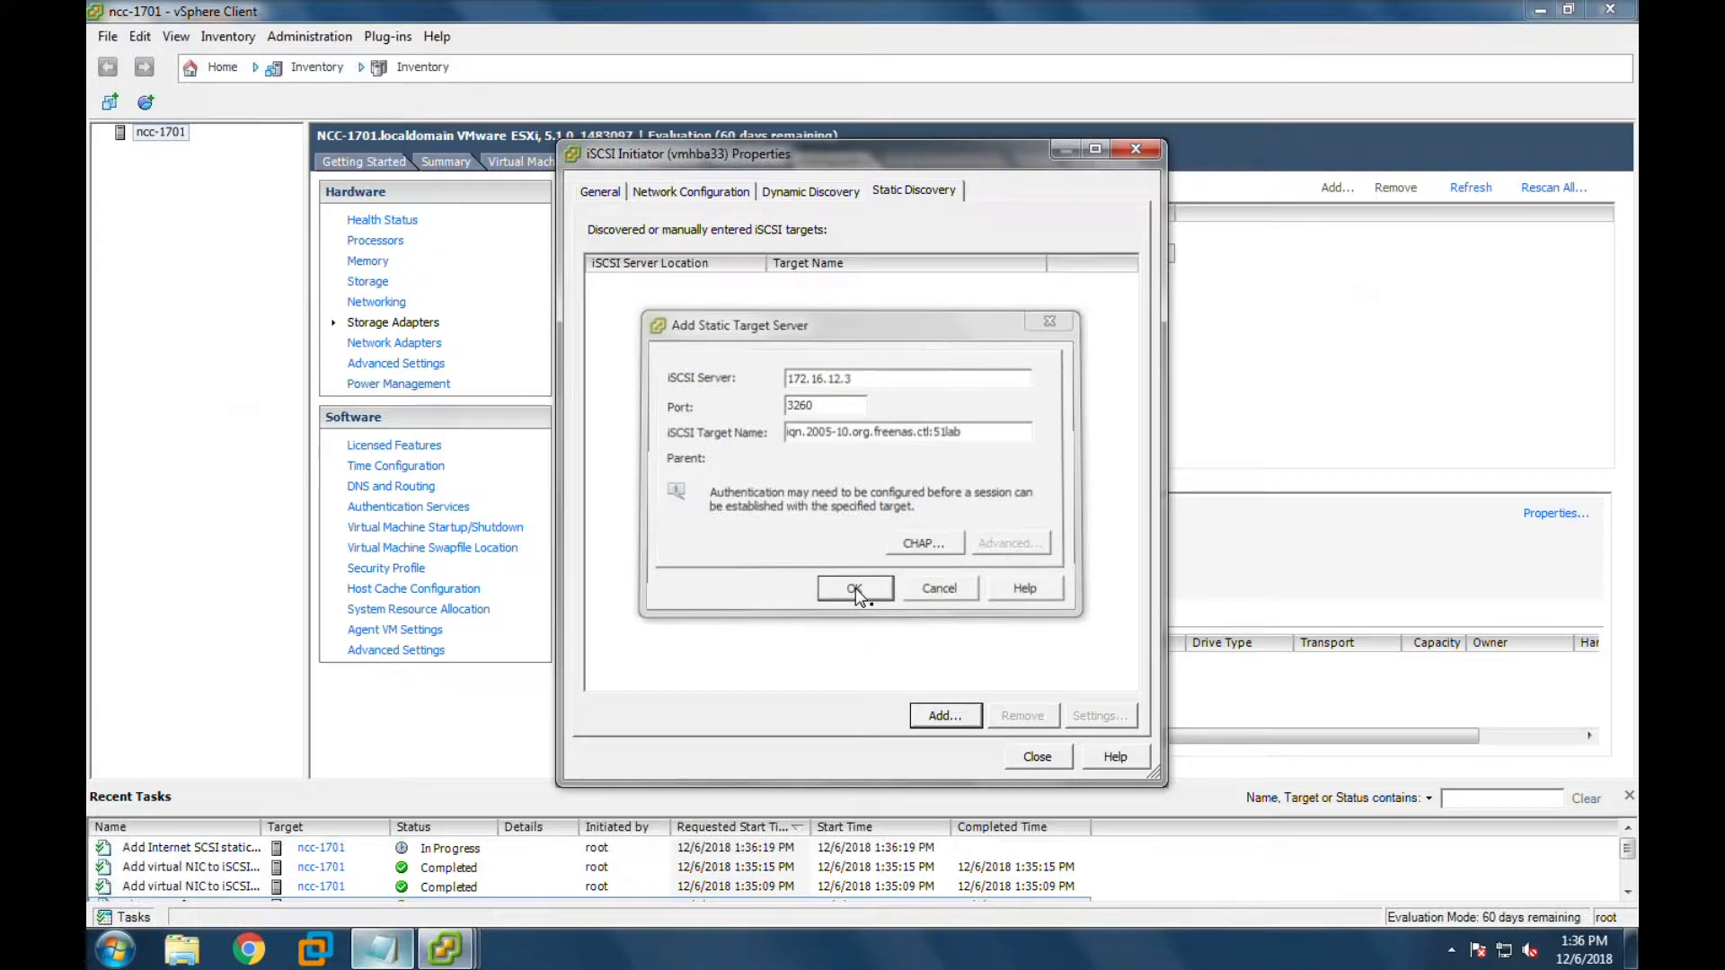
- Add a second static target with server 172.16.13.2 and target name iqn.2005-10.org.freenas.ctl:51lab
{"action": "left_click", "coordinate": [939, 718]}
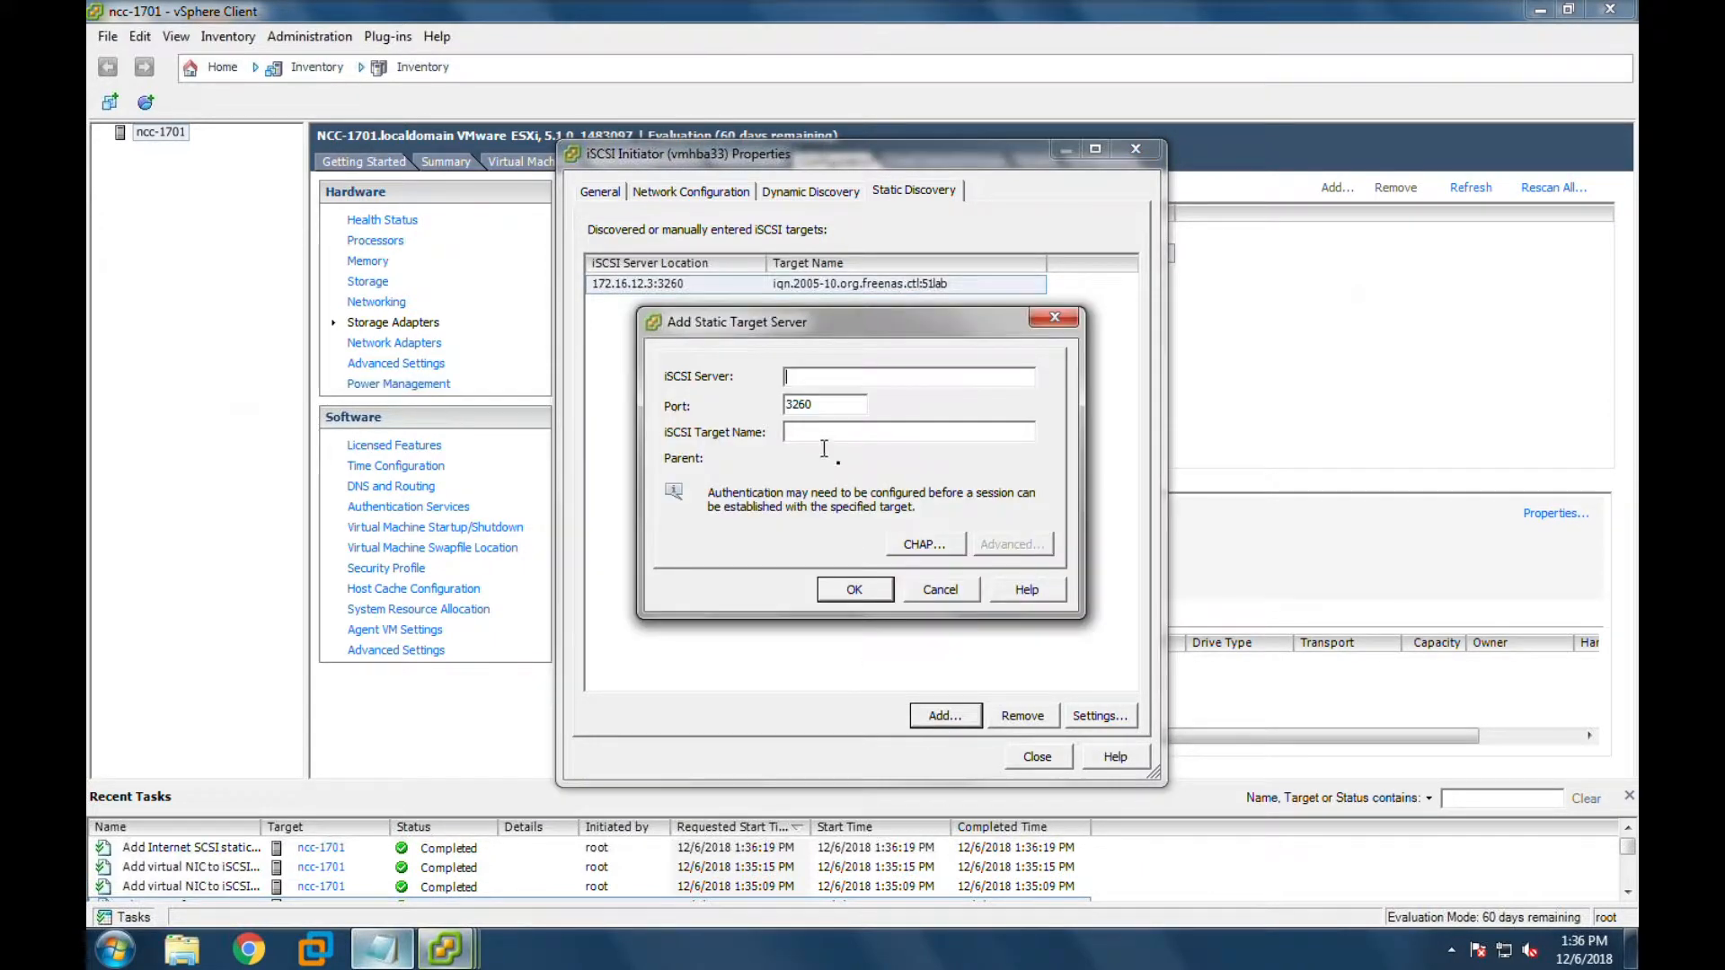
{"action": "key", "text": "ctrl+v"}
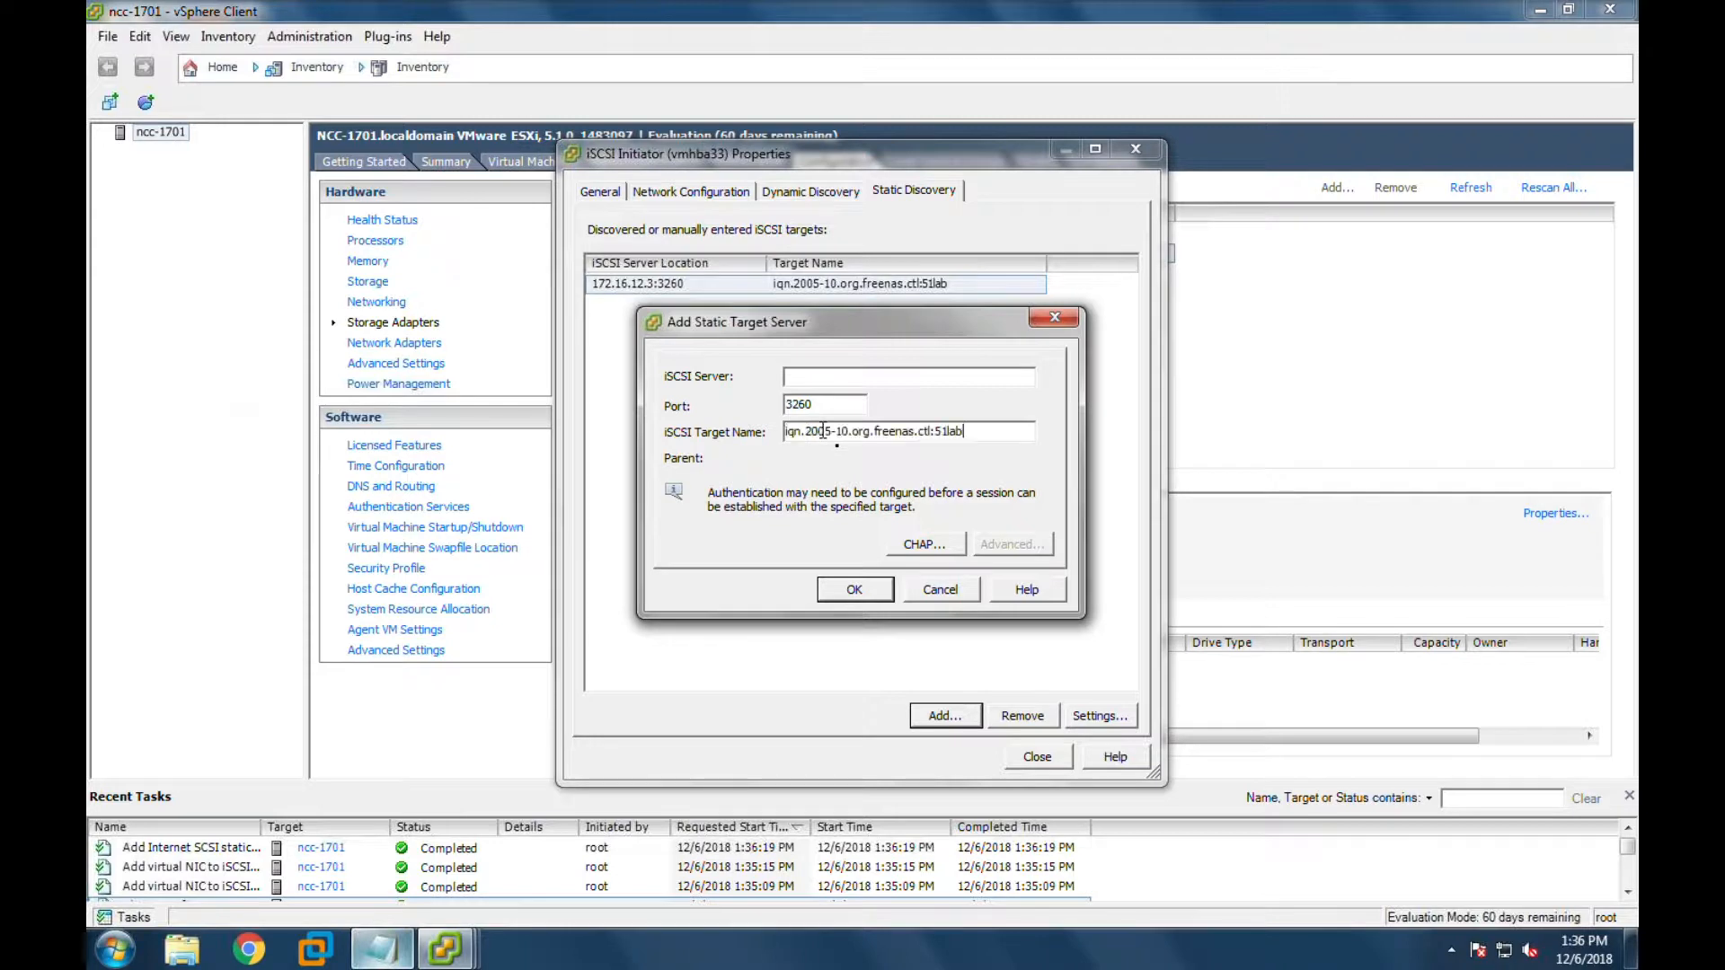
{"action": "left_click", "coordinate": [809, 380]}
{"action": "type", "text": "172.16.13.2"}
{"action": "left_click", "coordinate": [846, 592]}
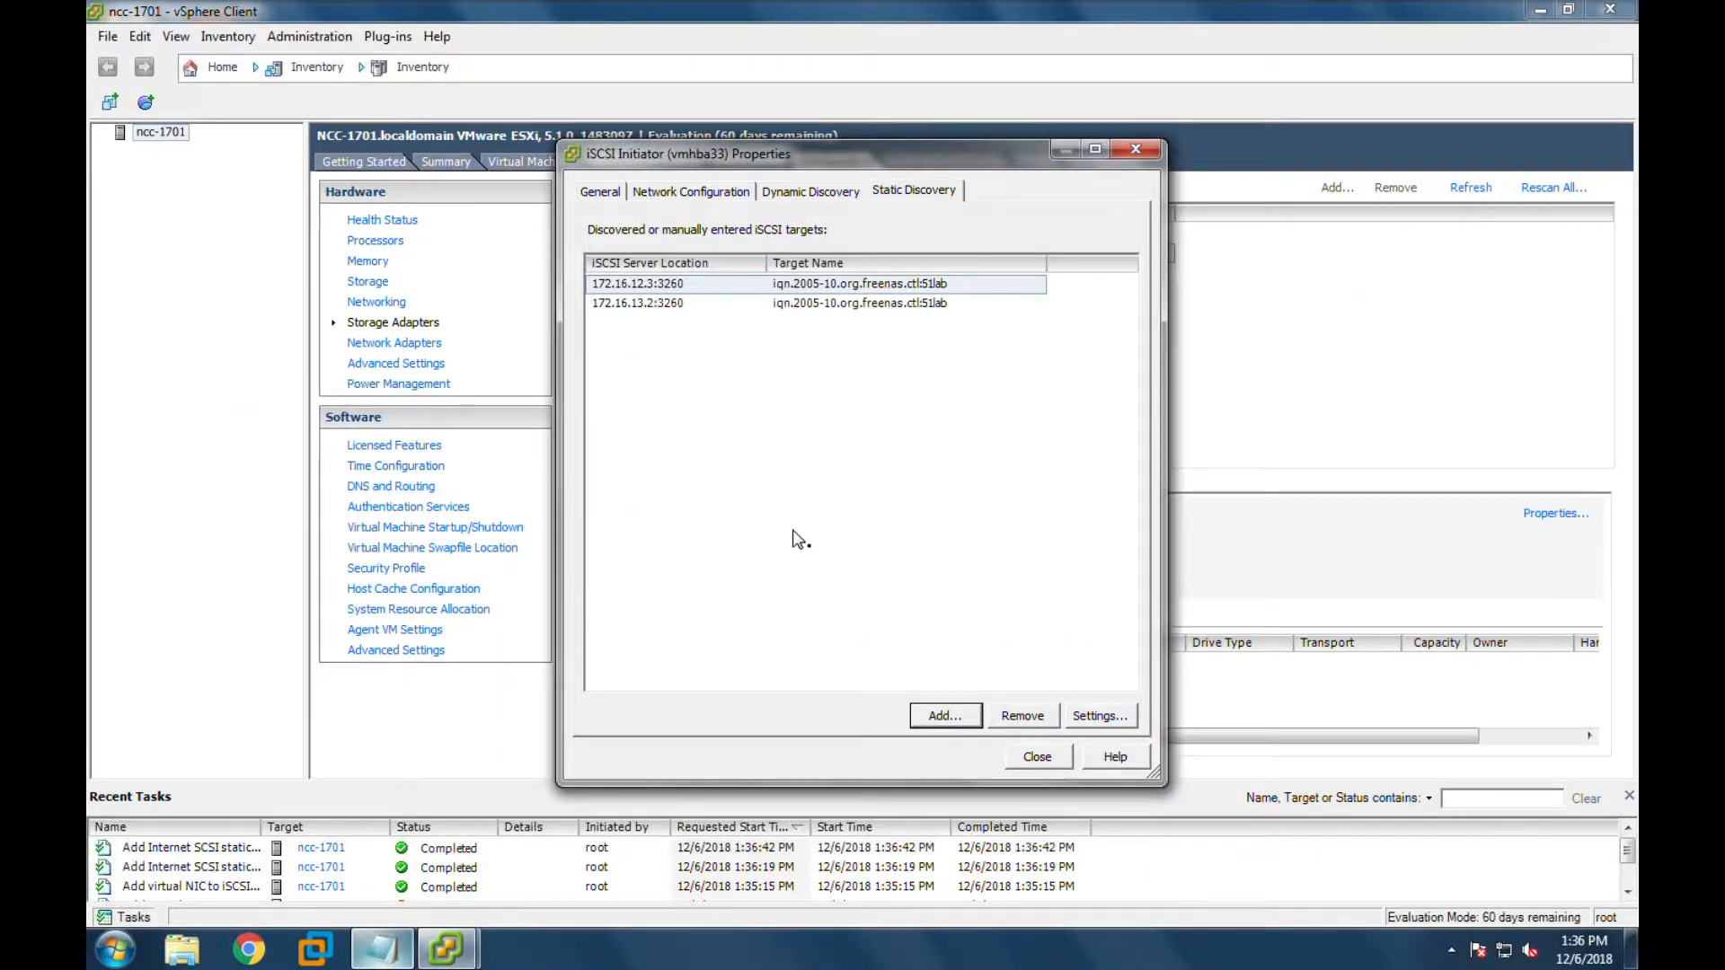
- Copy the target name from the 172.16.12.3 static target's settings and remove that target from vmhba33
{"action": "left_click", "coordinate": [668, 284]}
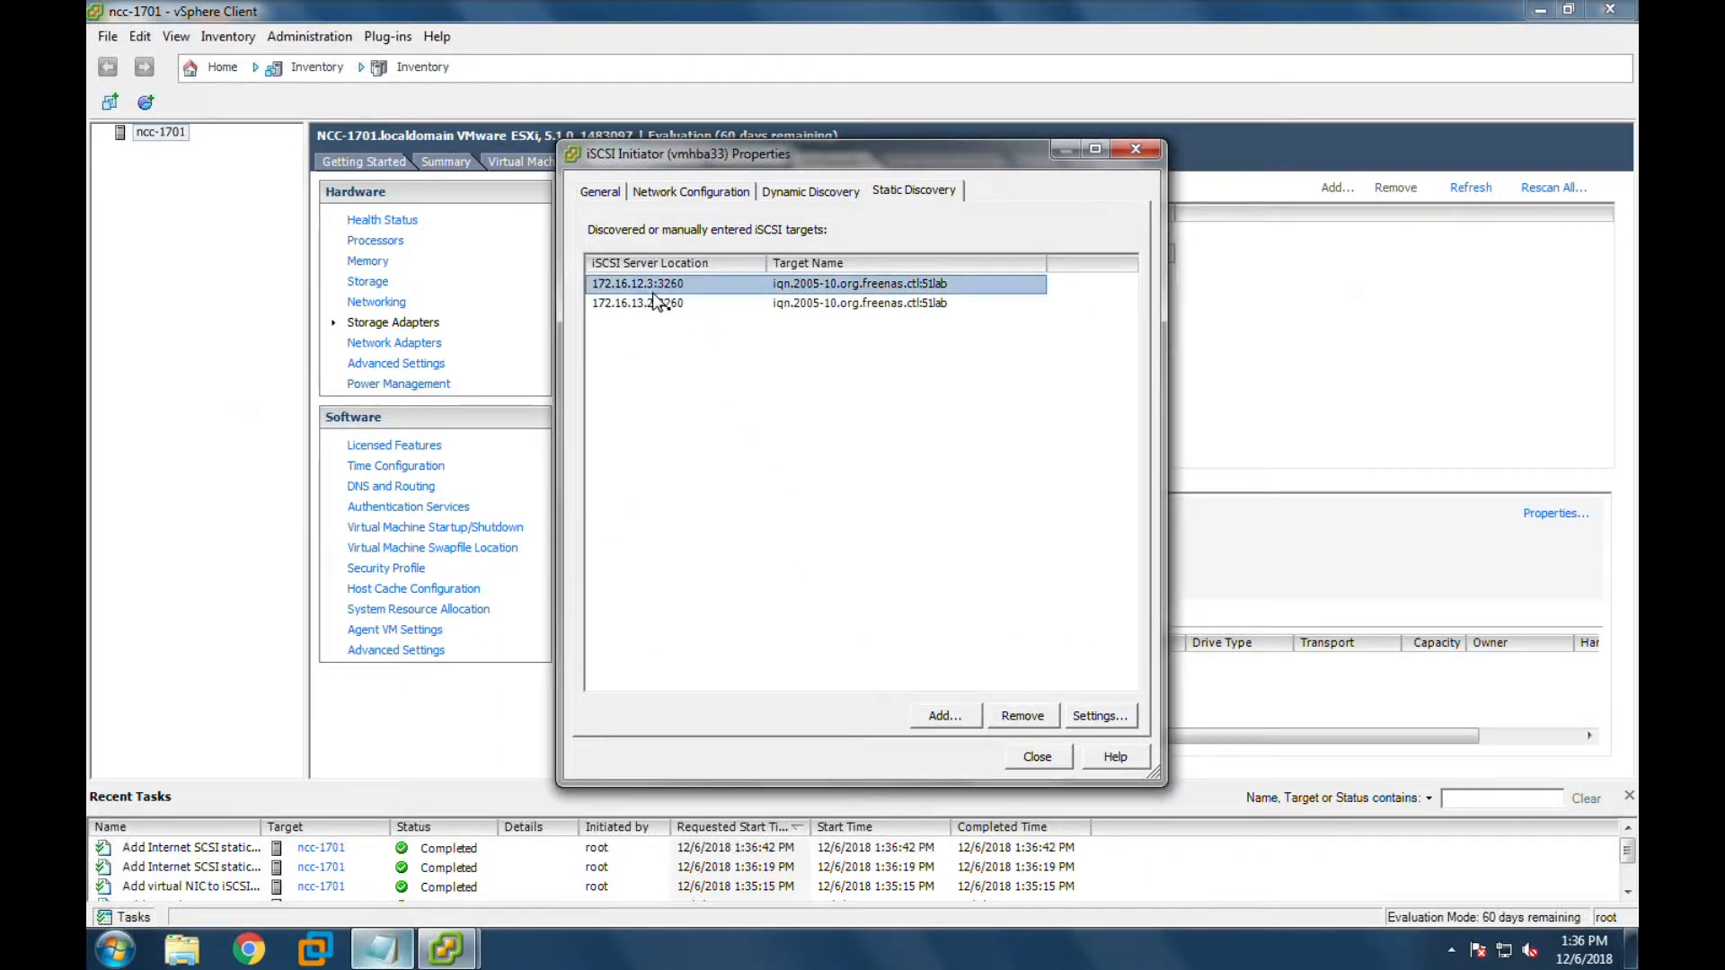
{"action": "left_click", "coordinate": [1018, 717]}
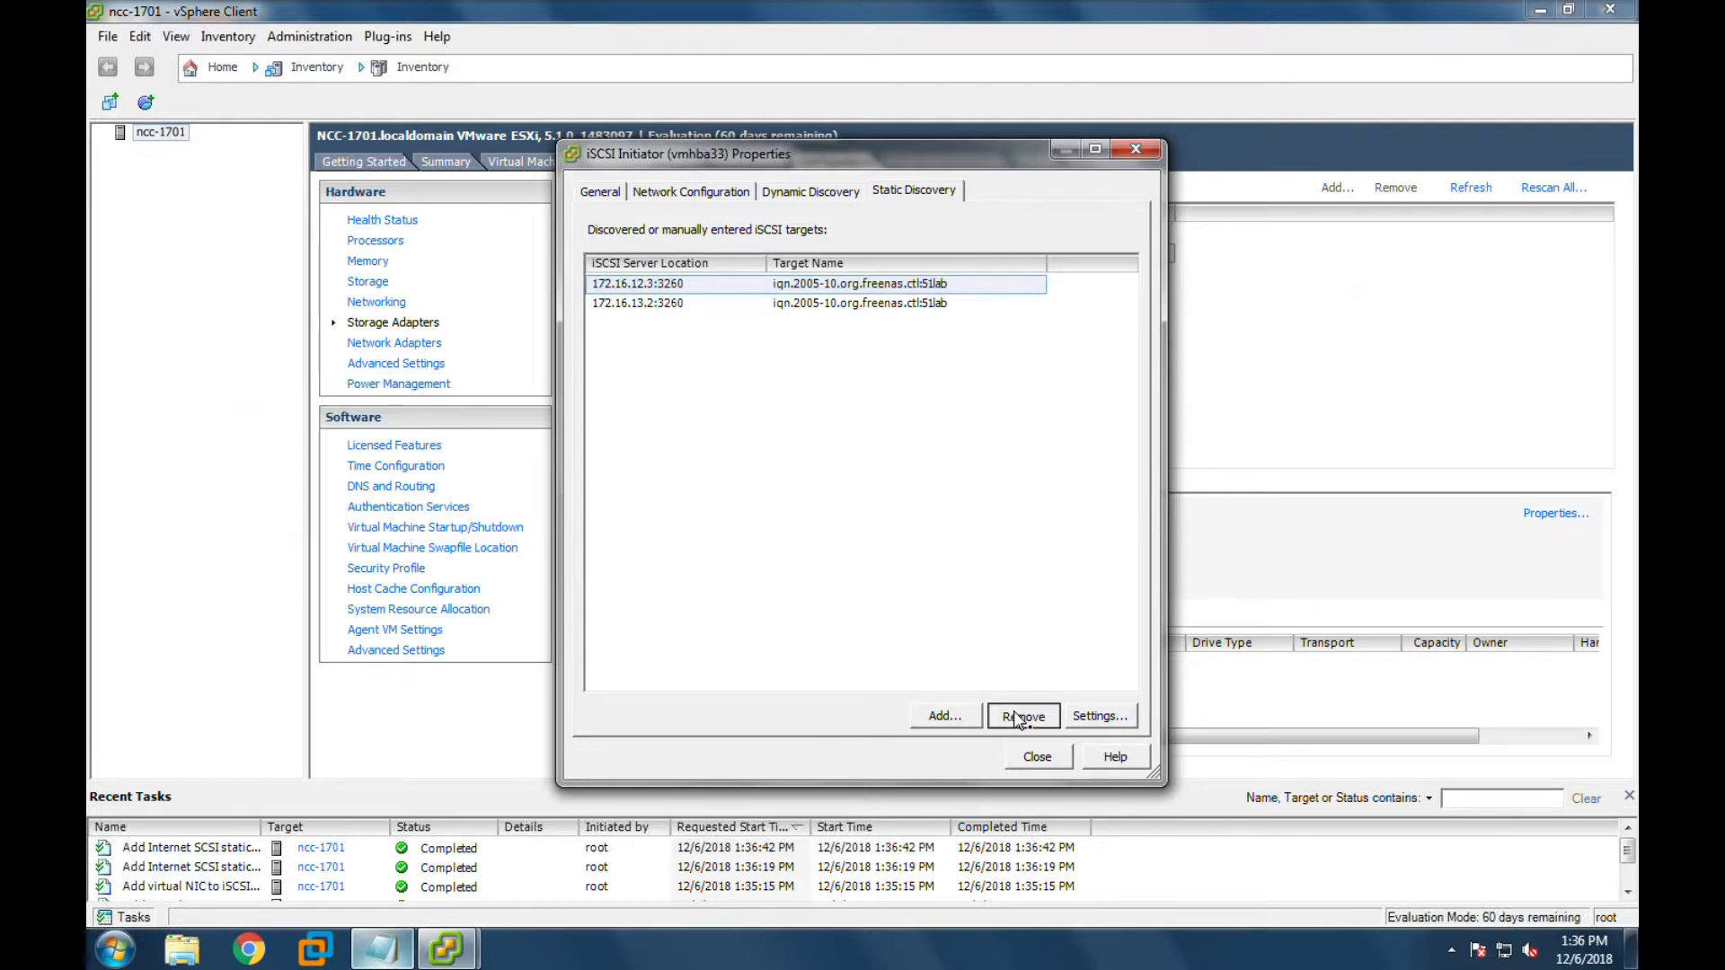
{"action": "left_click", "coordinate": [1092, 716]}
{"action": "key", "text": "ctrl+c"}
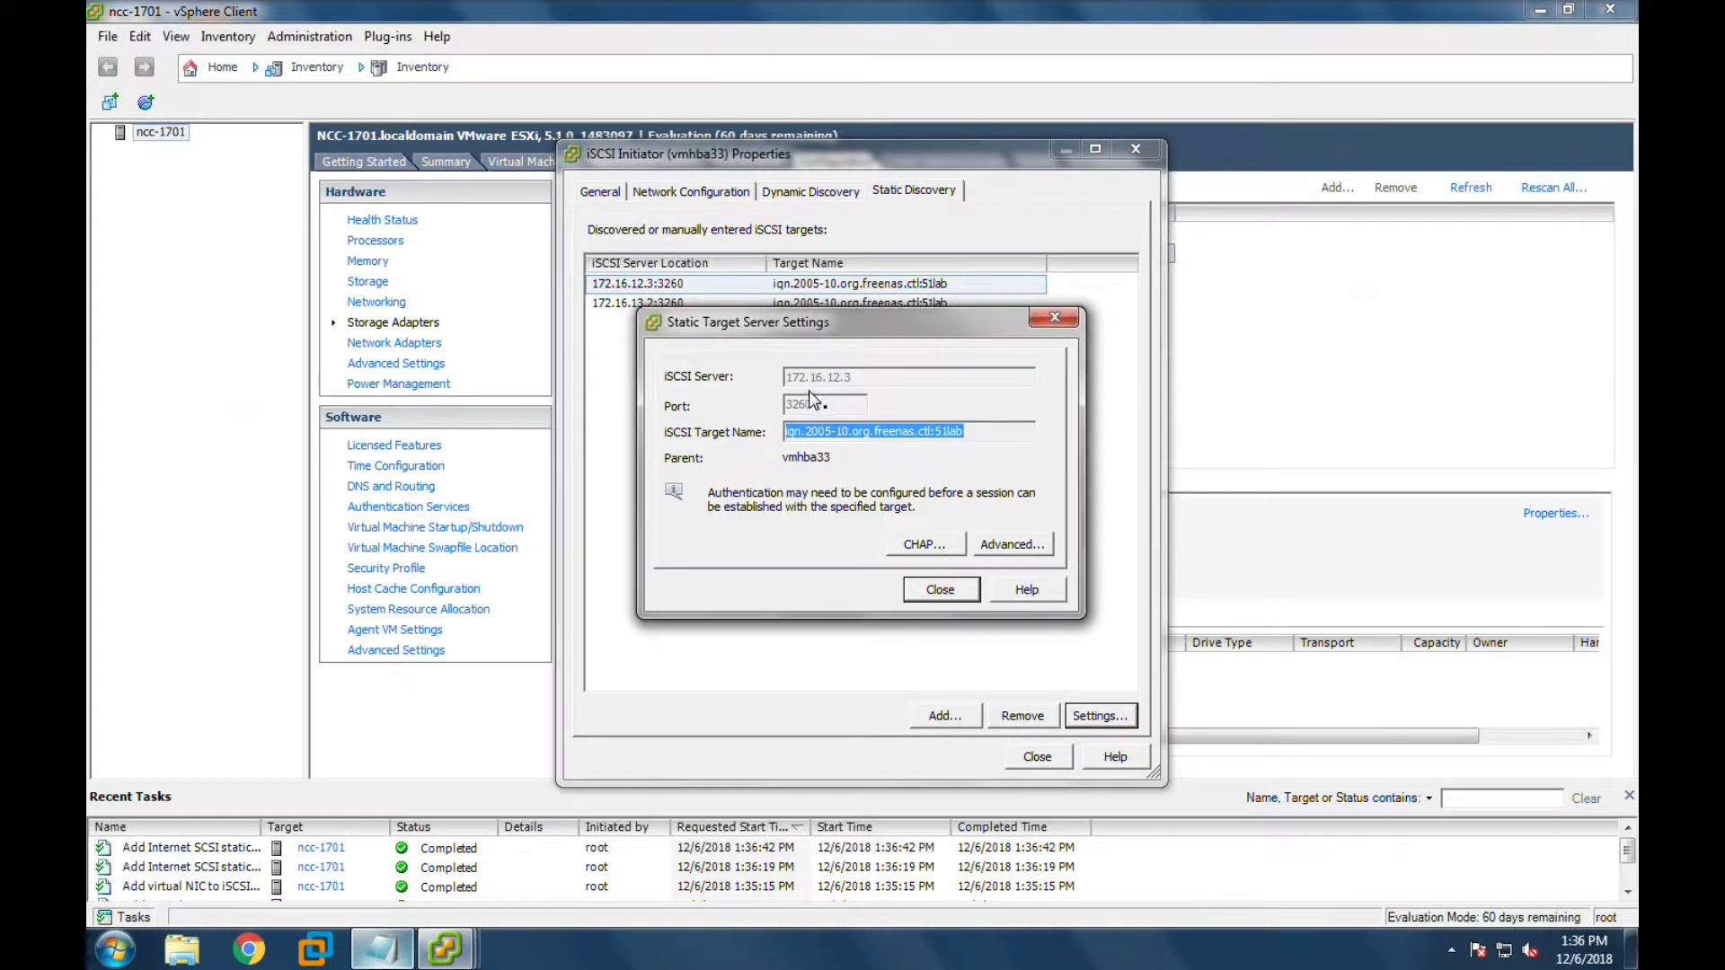
{"action": "left_click", "coordinate": [947, 598]}
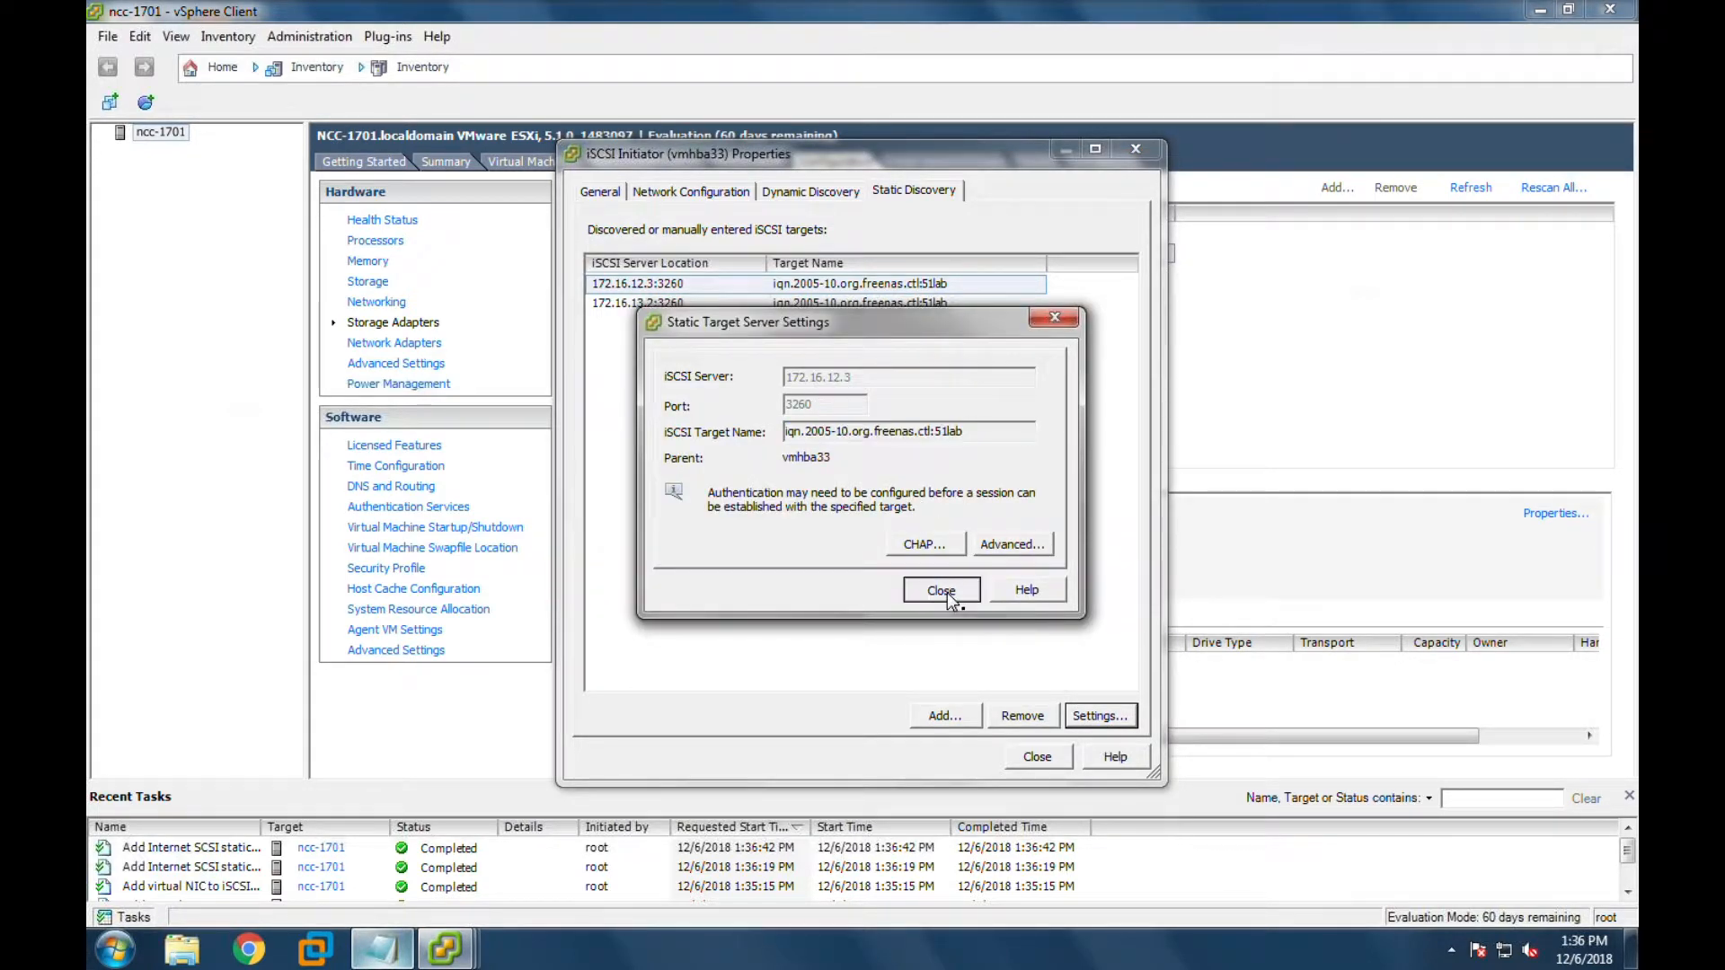
{"action": "left_click", "coordinate": [1024, 716]}
{"action": "left_click", "coordinate": [819, 537]}
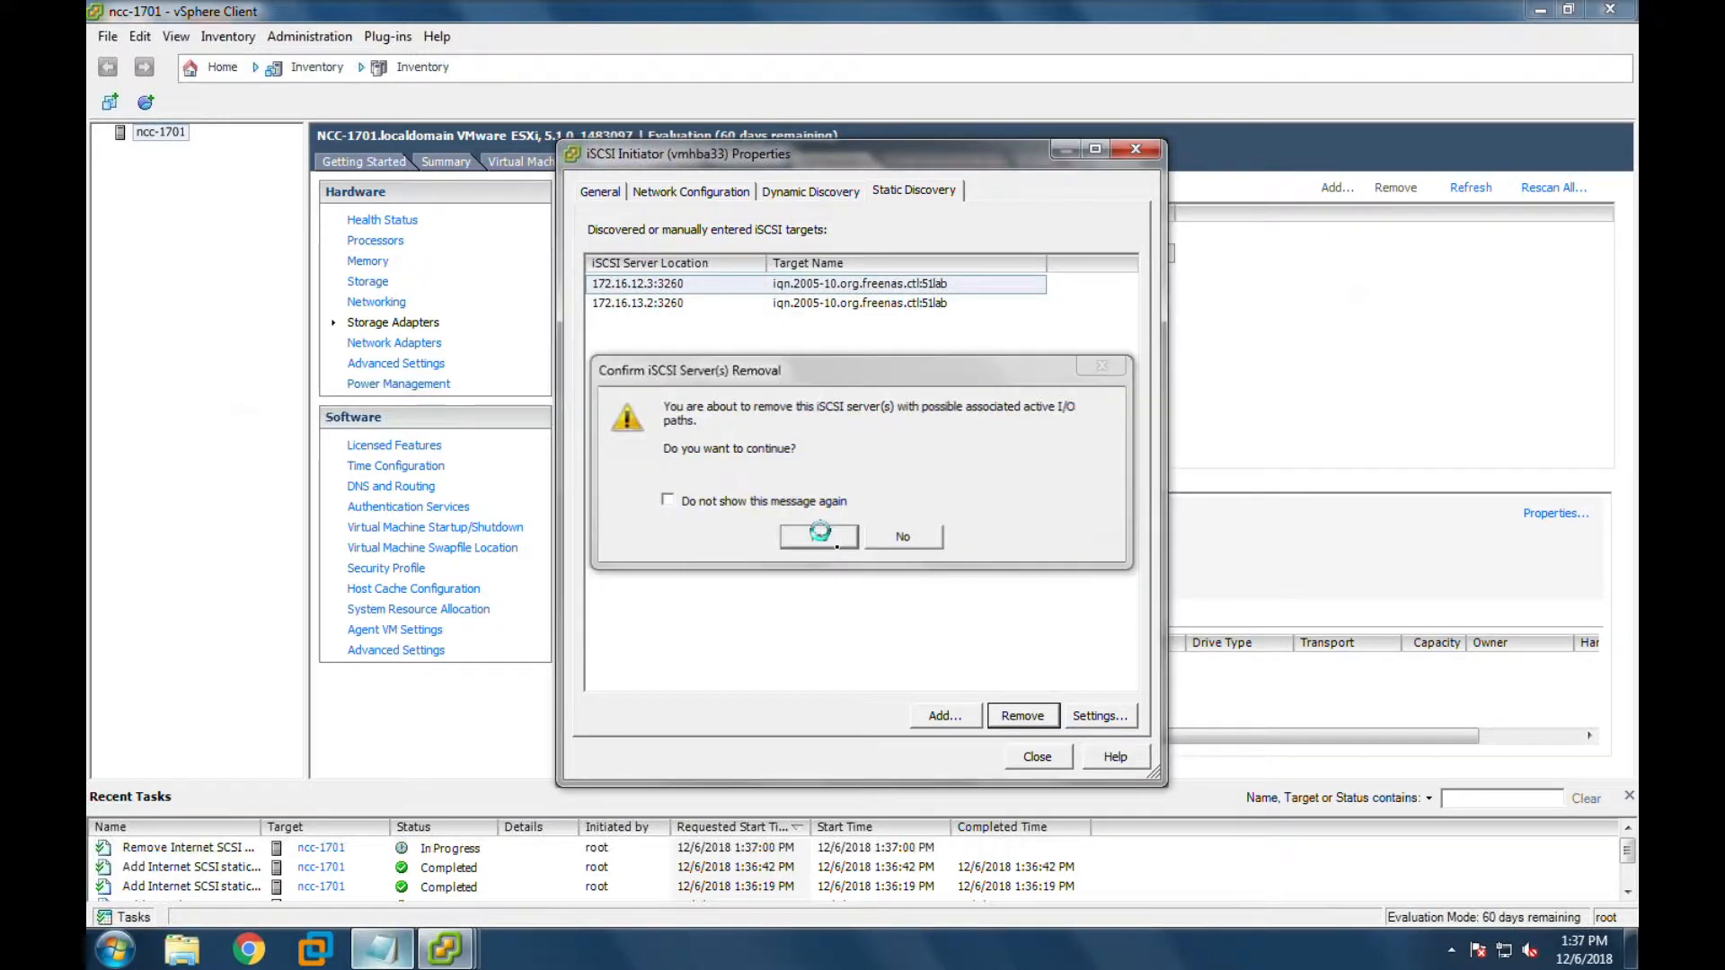
- Add a static target with iSCSI server 172.16.12.2 and the copied target name iqn.2005-10.org.freenas.ctl:51lab
{"action": "left_click", "coordinate": [947, 718]}
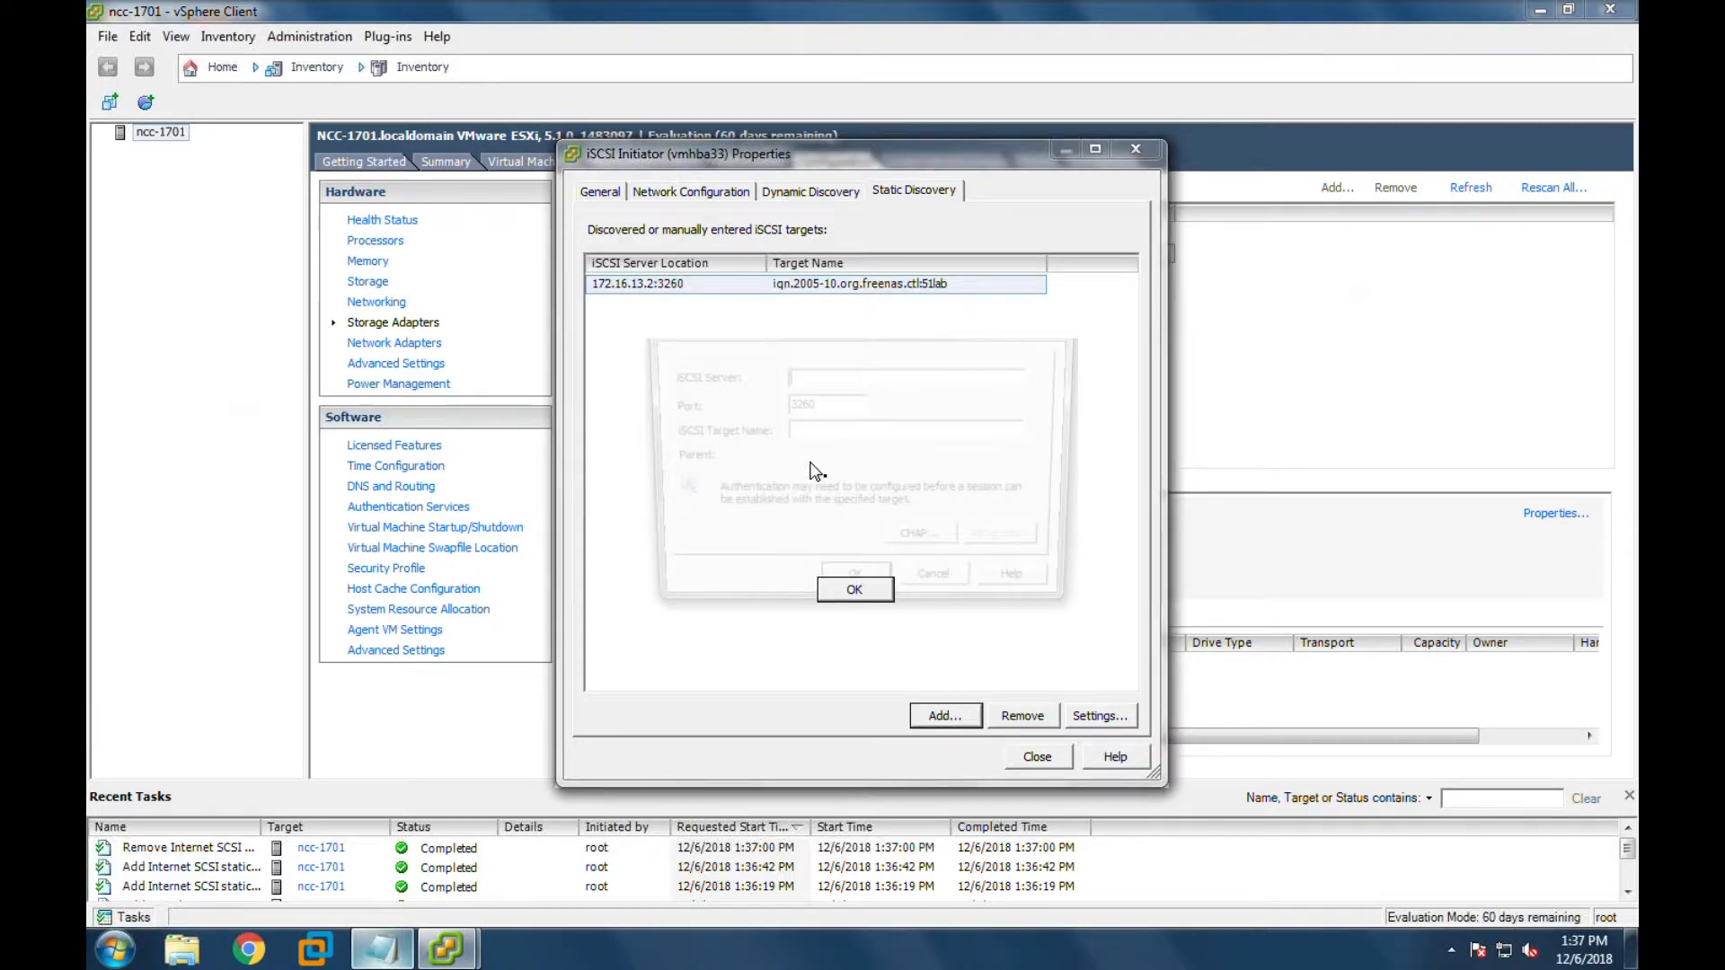
{"action": "type", "text": "172.16.12.2"}
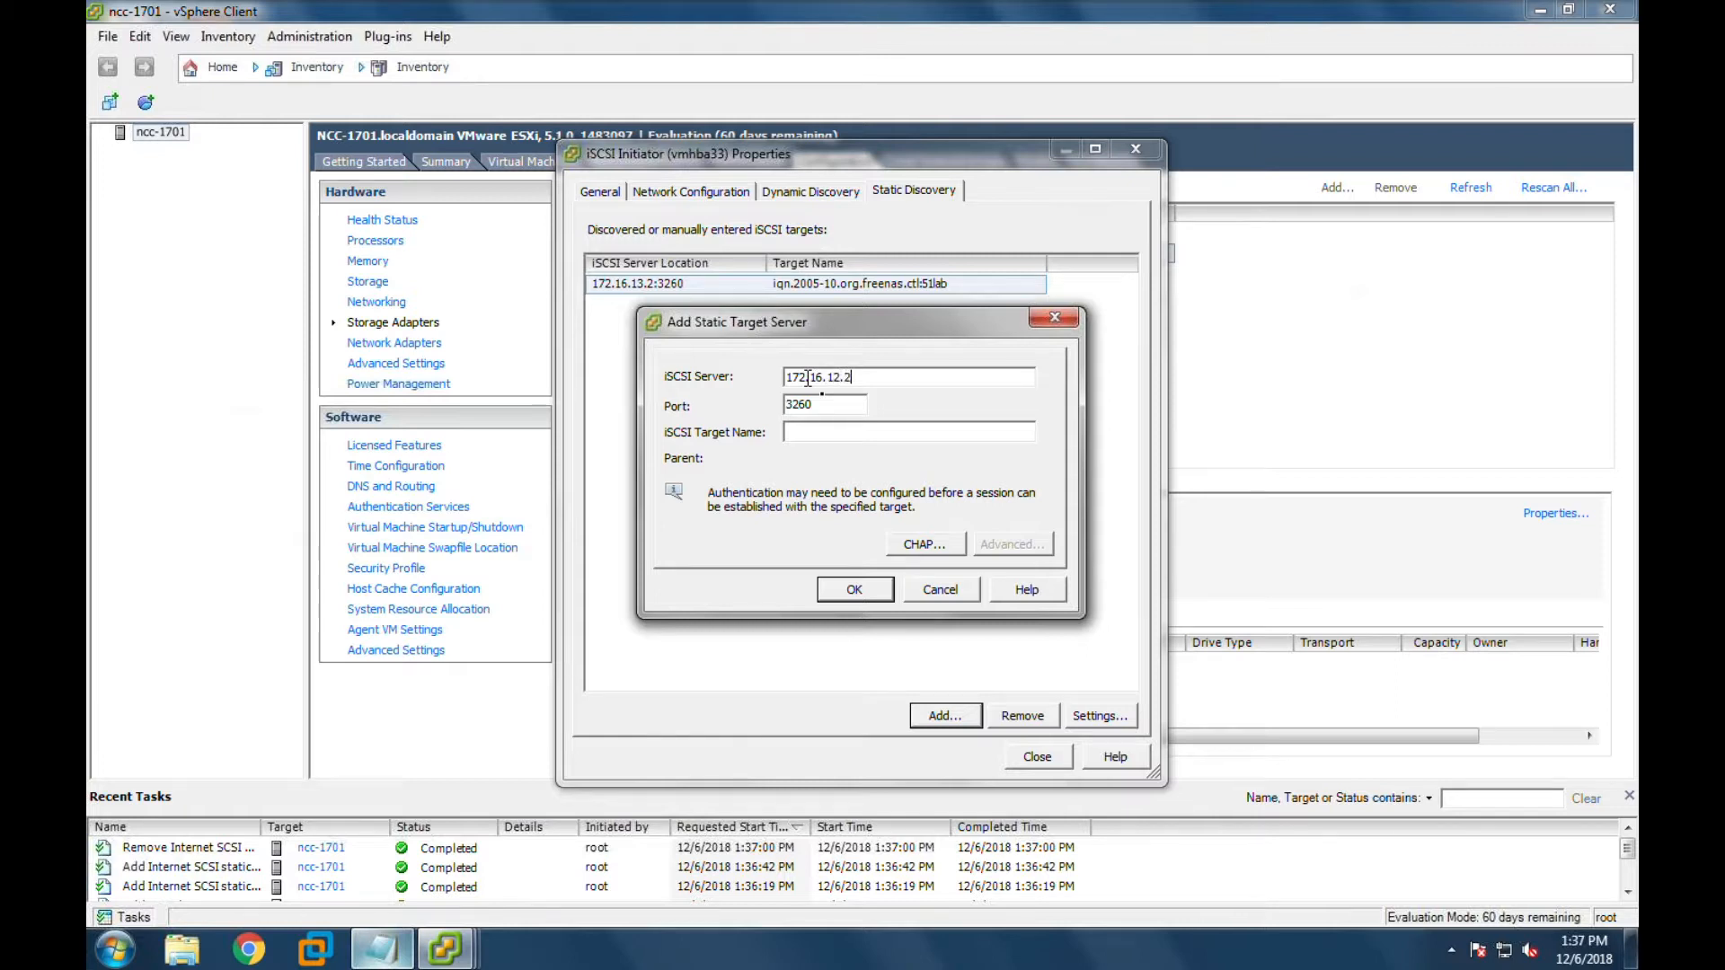
{"action": "left_click", "coordinate": [808, 434]}
{"action": "key", "text": "ctrl+v"}
{"action": "left_click", "coordinate": [849, 589]}
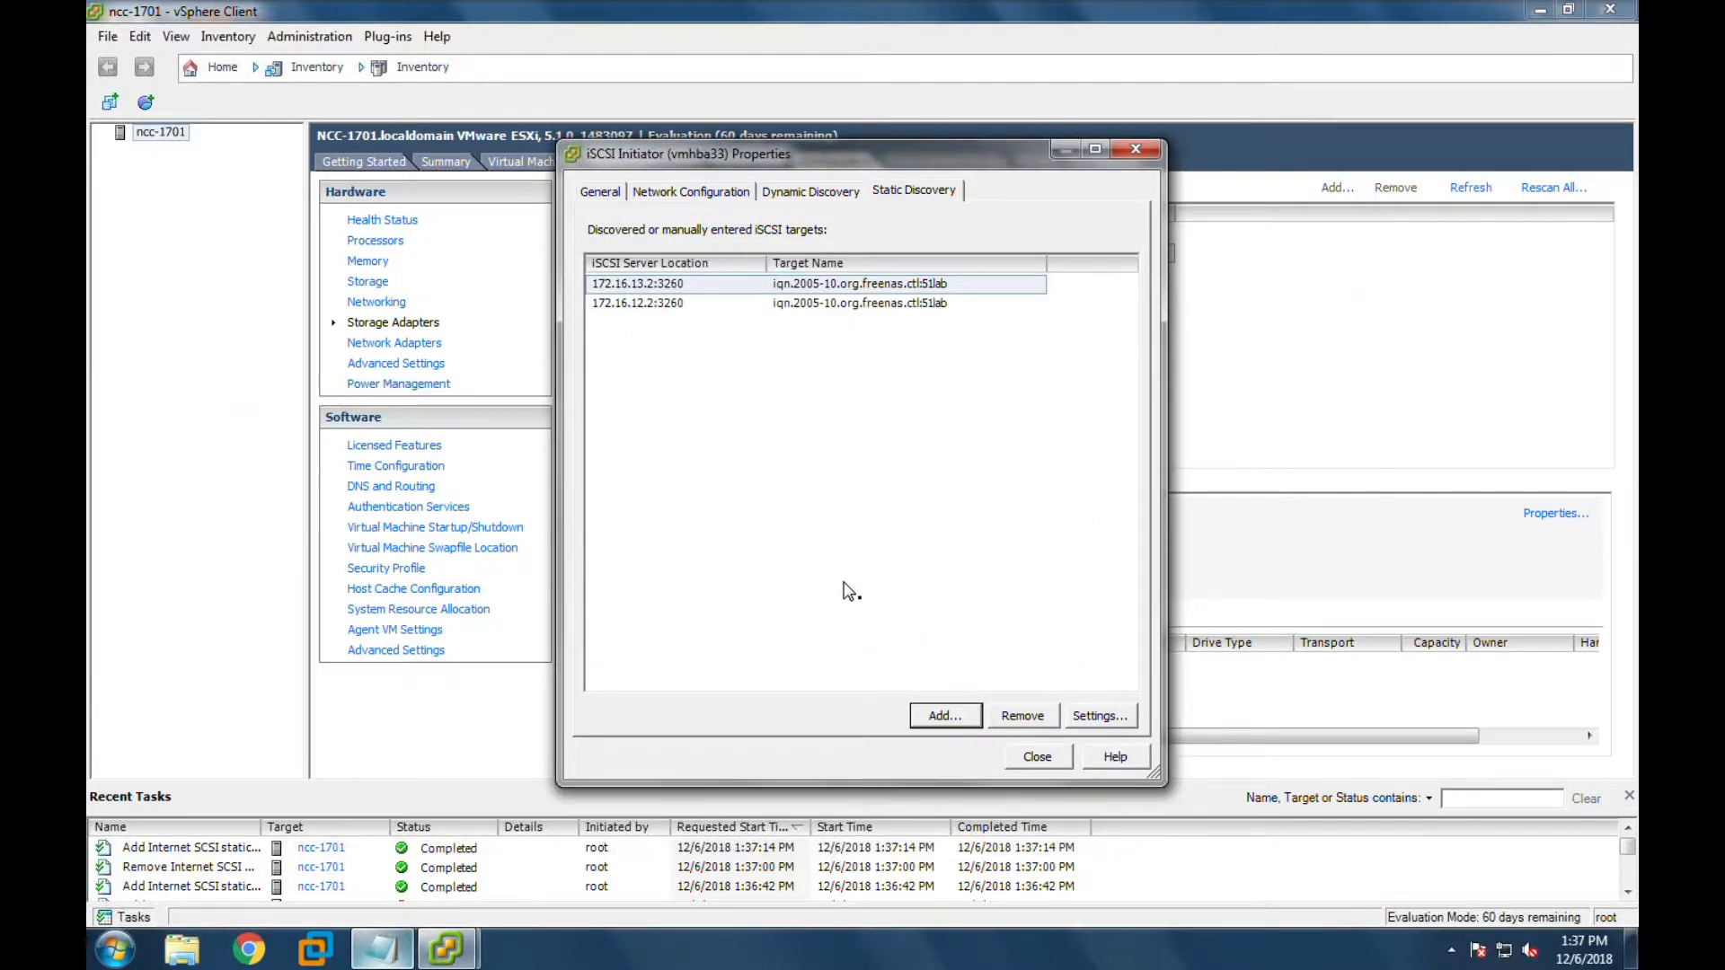
- Review the two static targets and the dynamic discovery, network configuration and general settings of vmhba33
{"action": "left_click", "coordinate": [639, 309]}
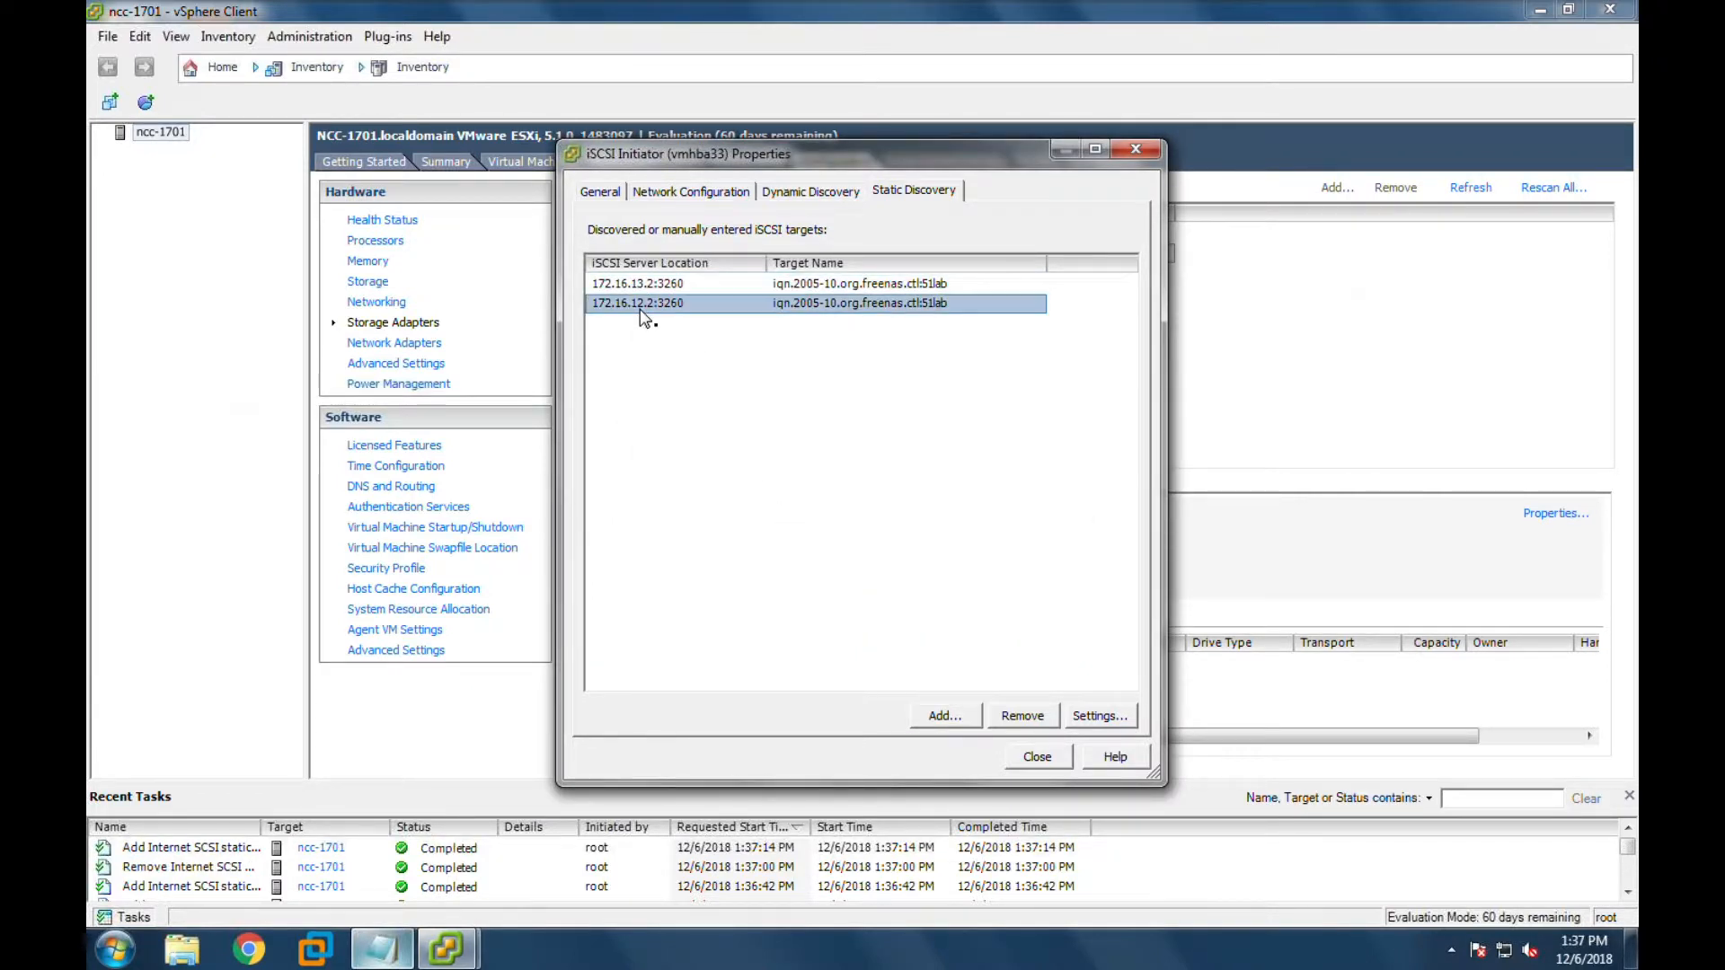
{"action": "left_click", "coordinate": [631, 285]}
{"action": "left_click", "coordinate": [638, 304]}
{"action": "left_click", "coordinate": [636, 284]}
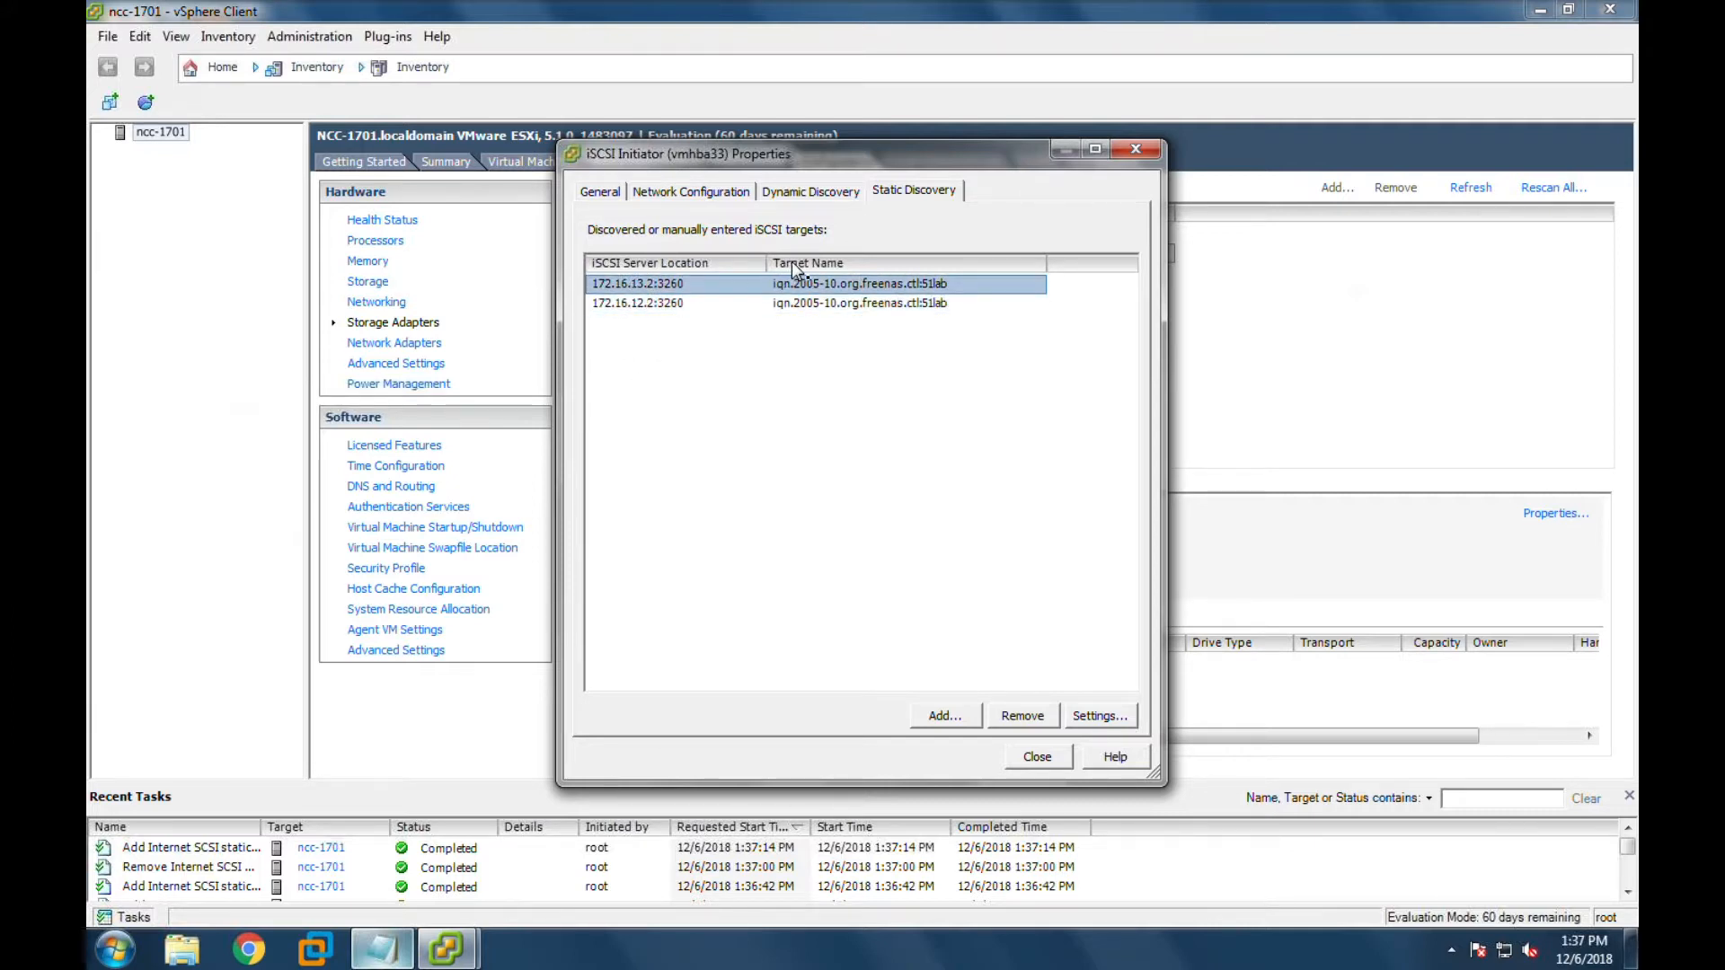
{"action": "left_click", "coordinate": [825, 195]}
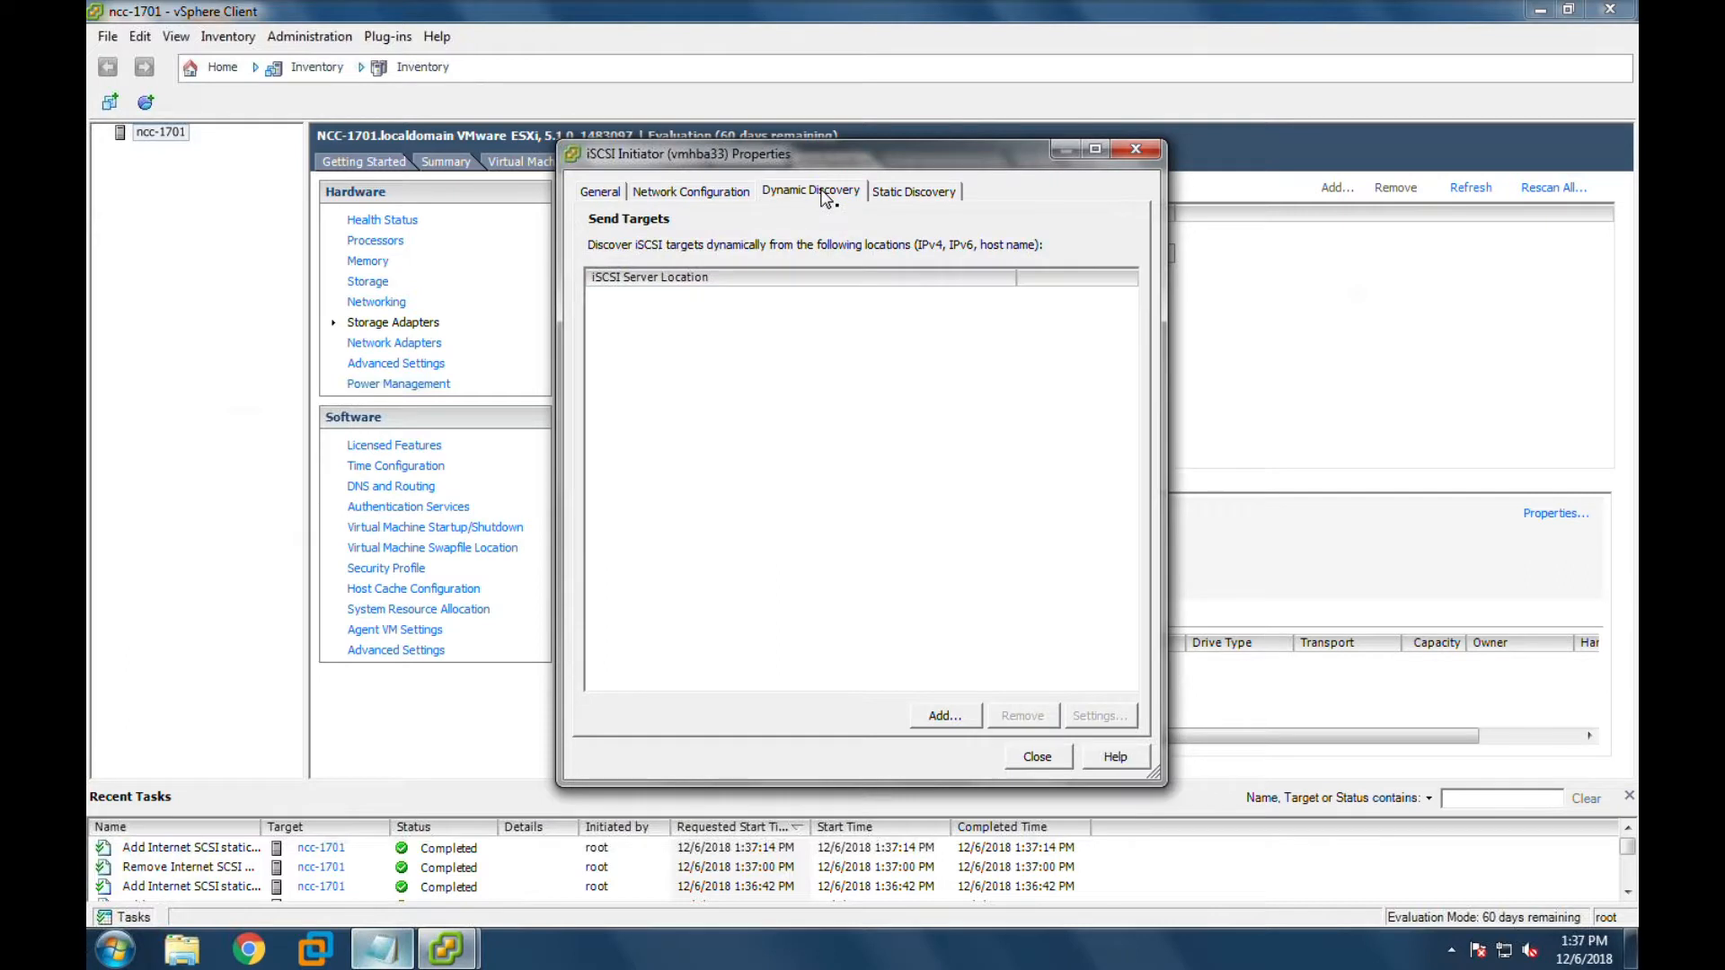
{"action": "left_click", "coordinate": [730, 192]}
{"action": "left_click", "coordinate": [601, 192]}
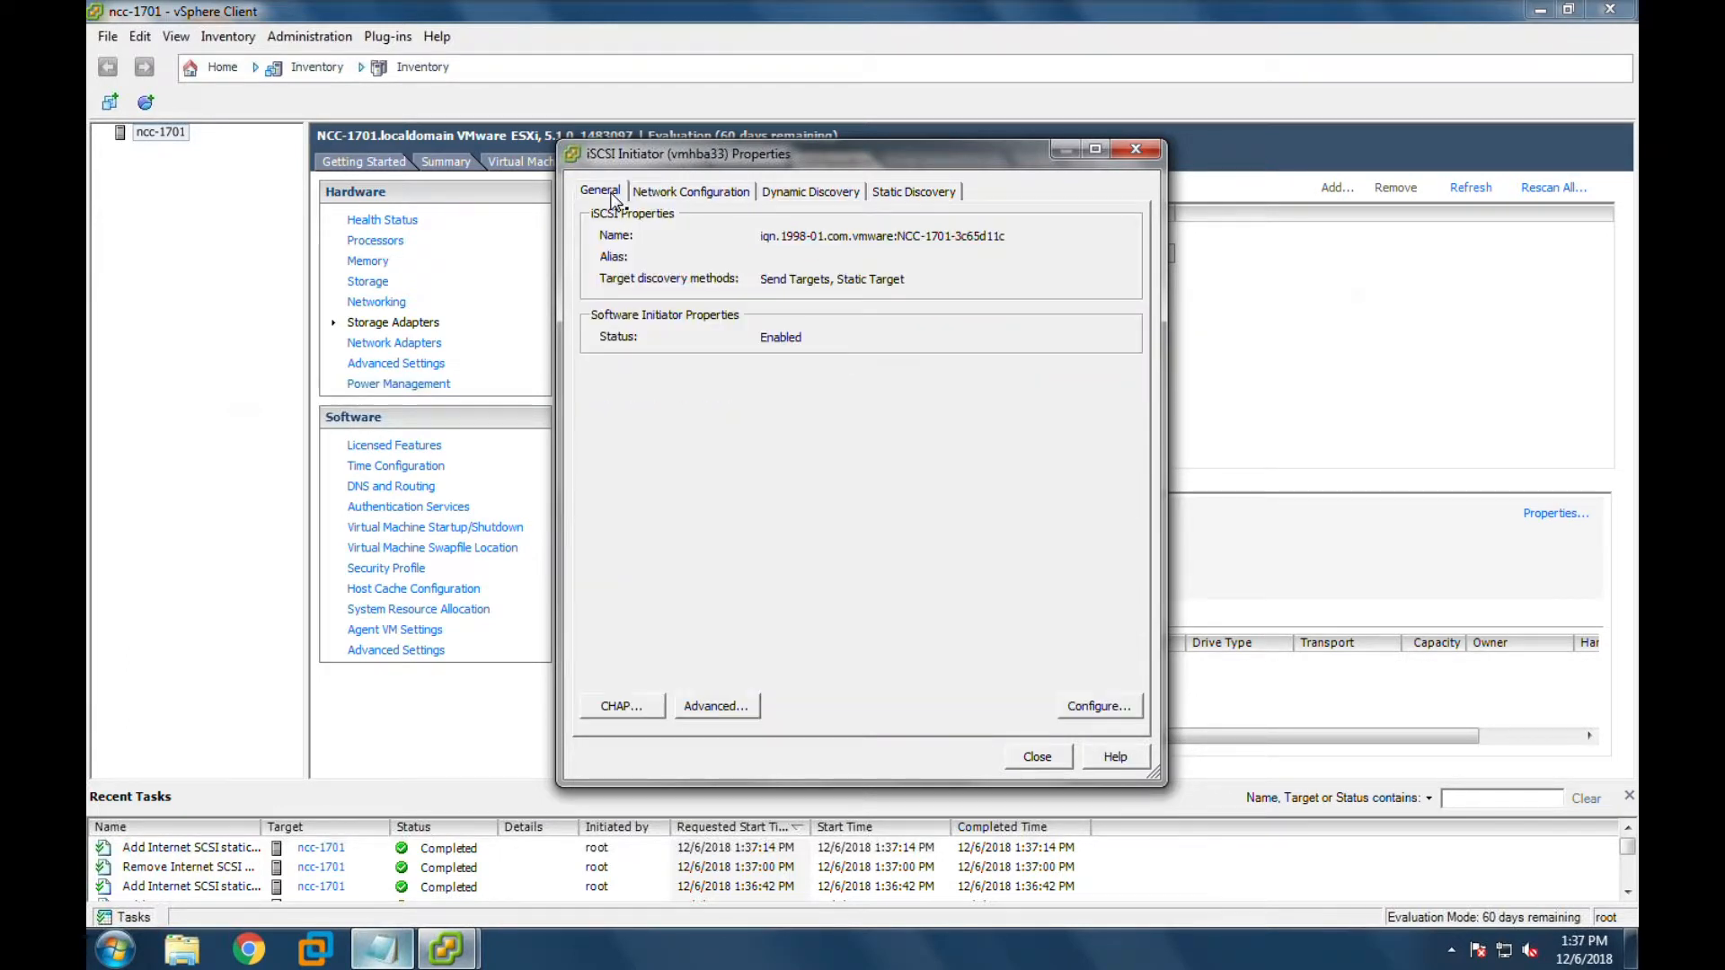
- Close the vmhba33 properties with a rescan of the adapter, and widen the Name column of its device list
{"action": "left_click", "coordinate": [1035, 760]}
{"action": "left_click", "coordinate": [1037, 760]}
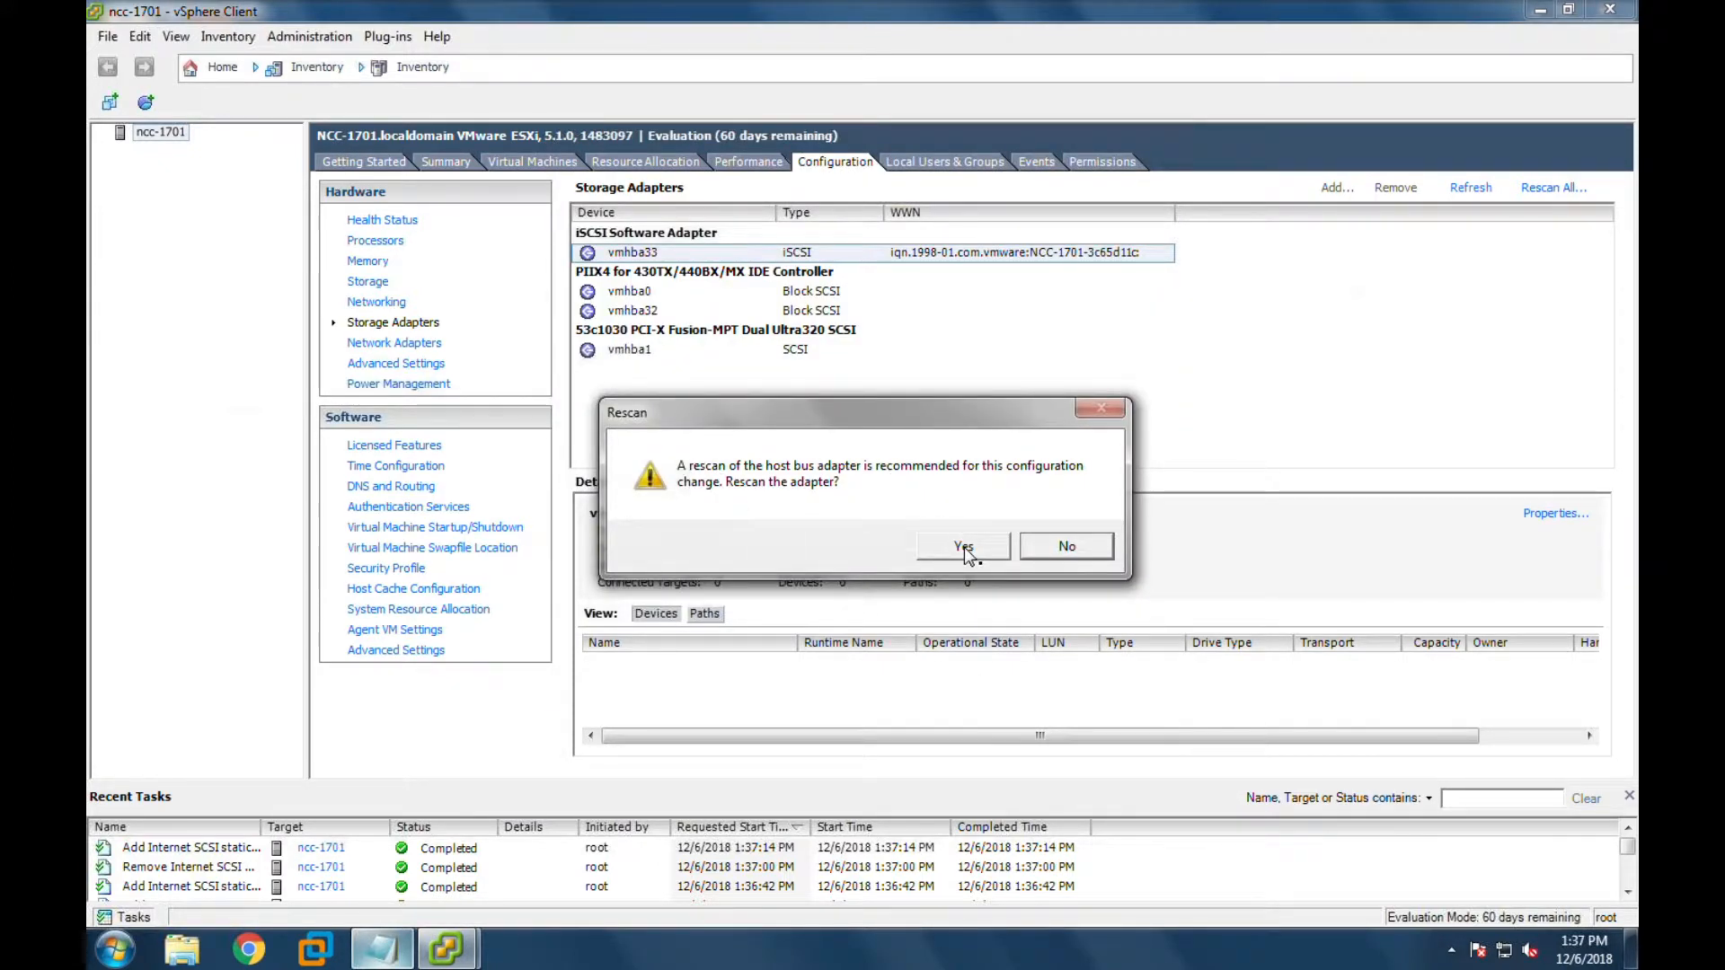
{"action": "left_click", "coordinate": [964, 548]}
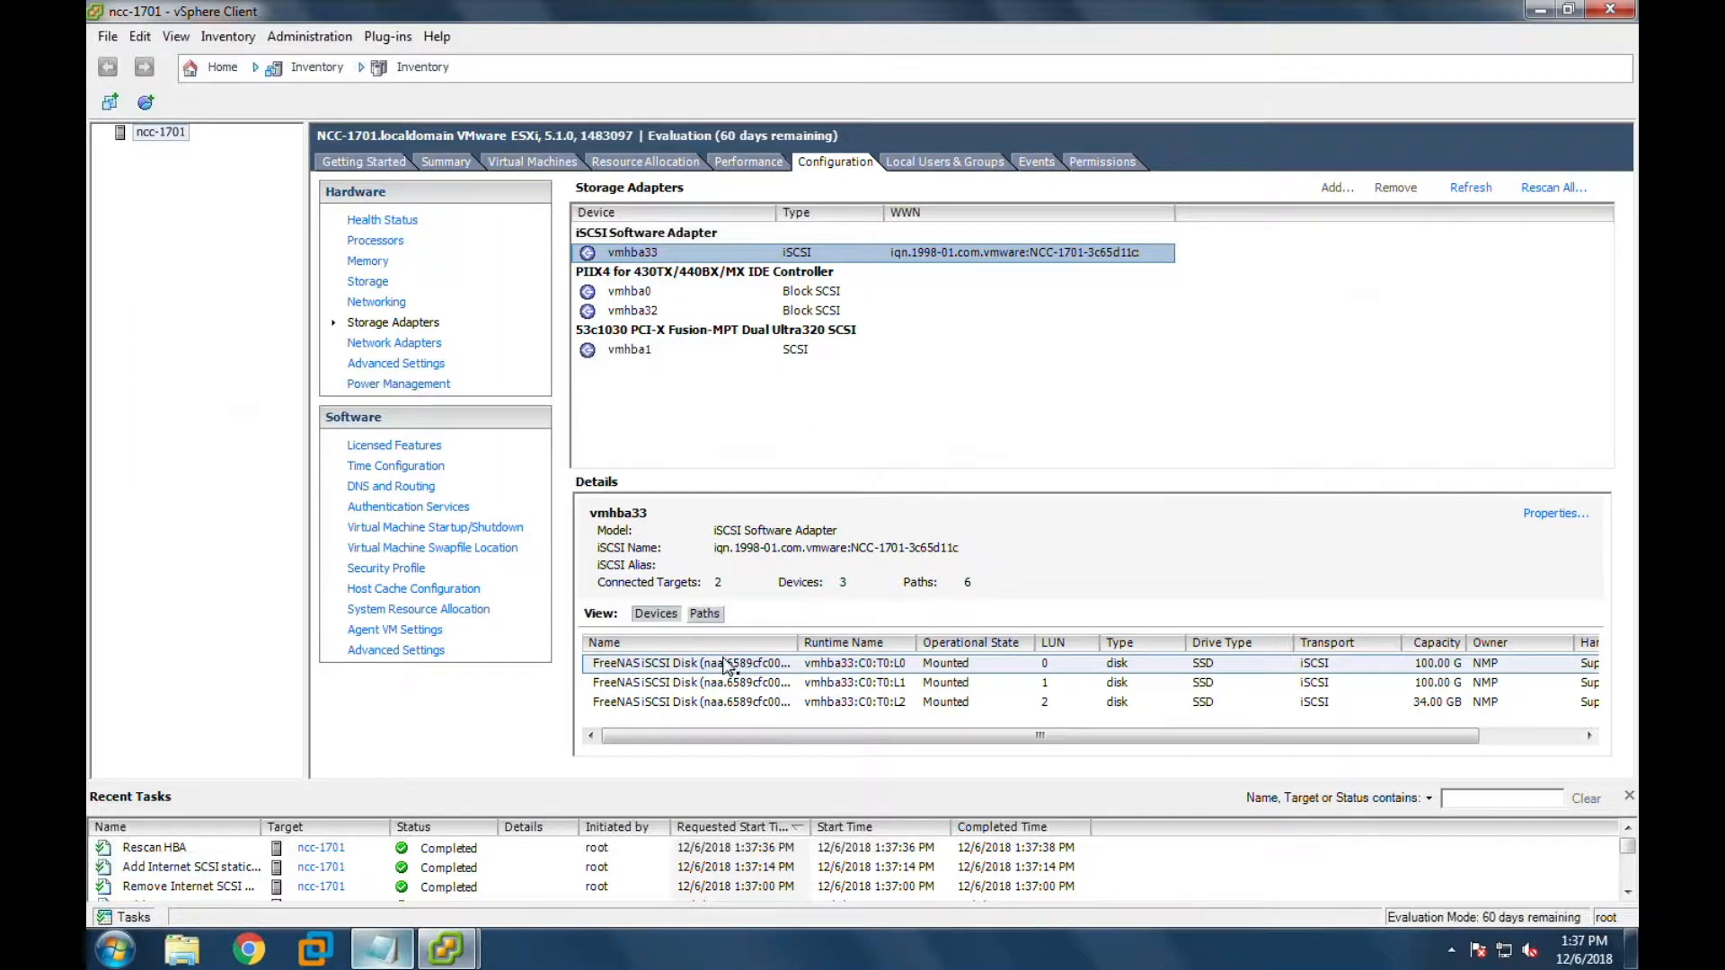
{"action": "left_click_drag", "start_coordinate": [796, 641], "coordinate": [869, 642]}
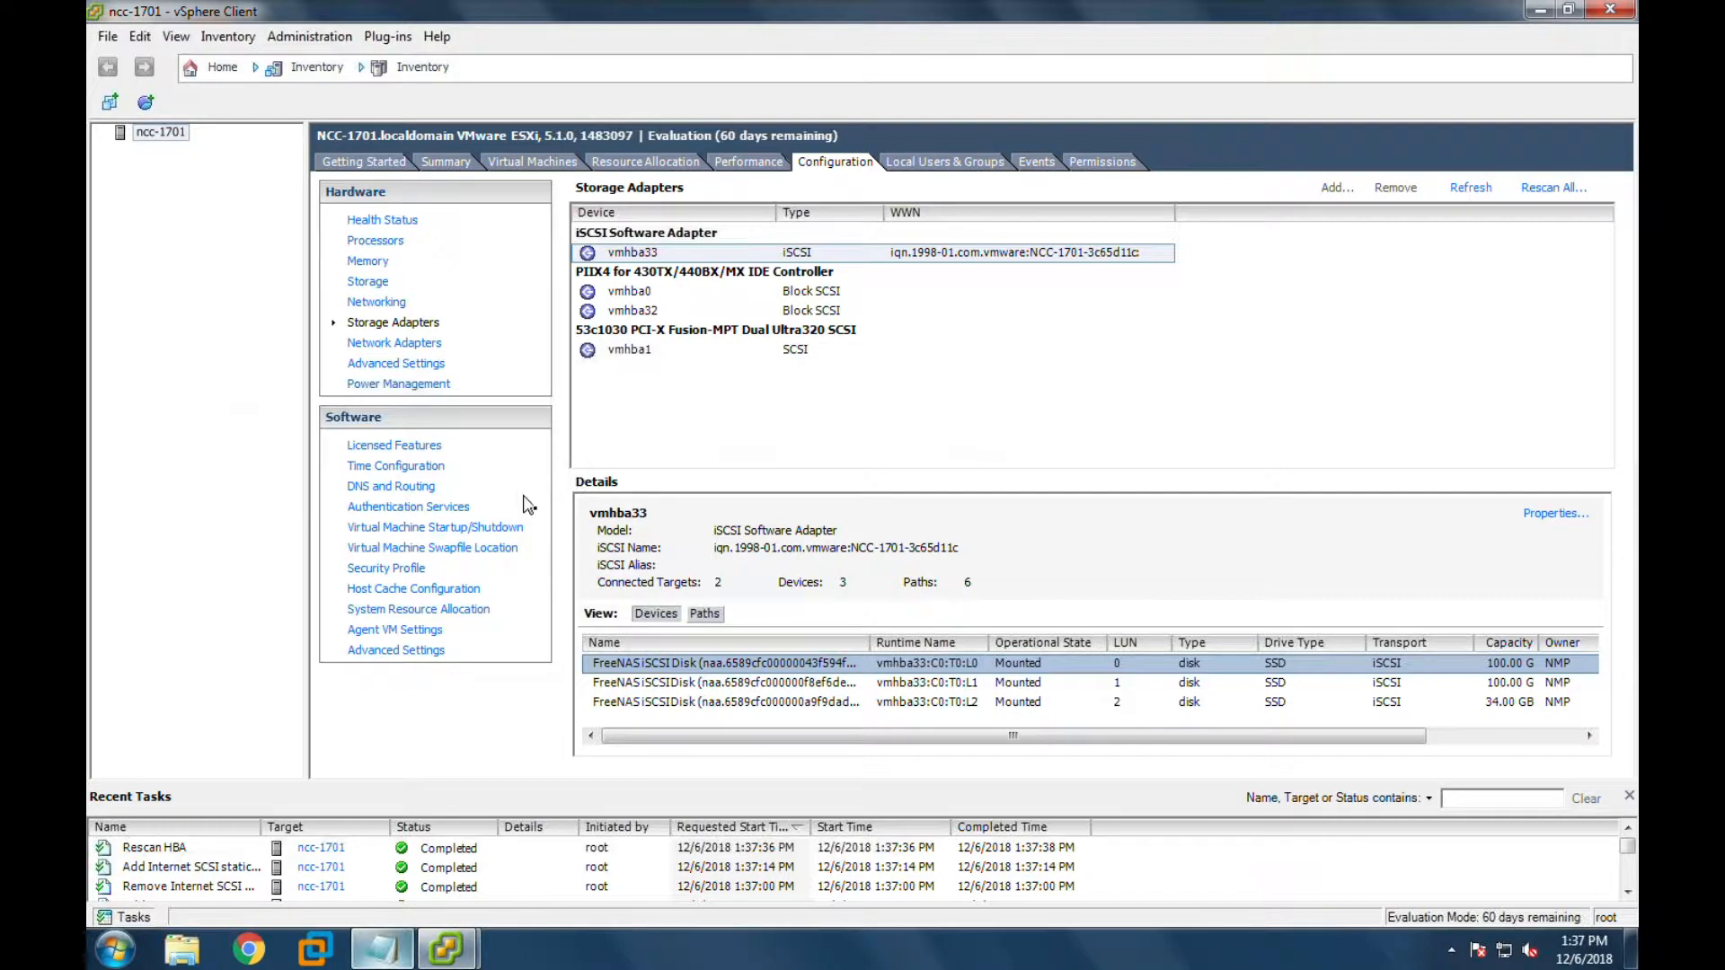
- Check the vmfs_os datastore in the host's storage and start a Disk/LUN datastore on the 34.00 GB FreeNAS iSCSI disk, LUN 2
{"action": "left_click", "coordinate": [364, 282]}
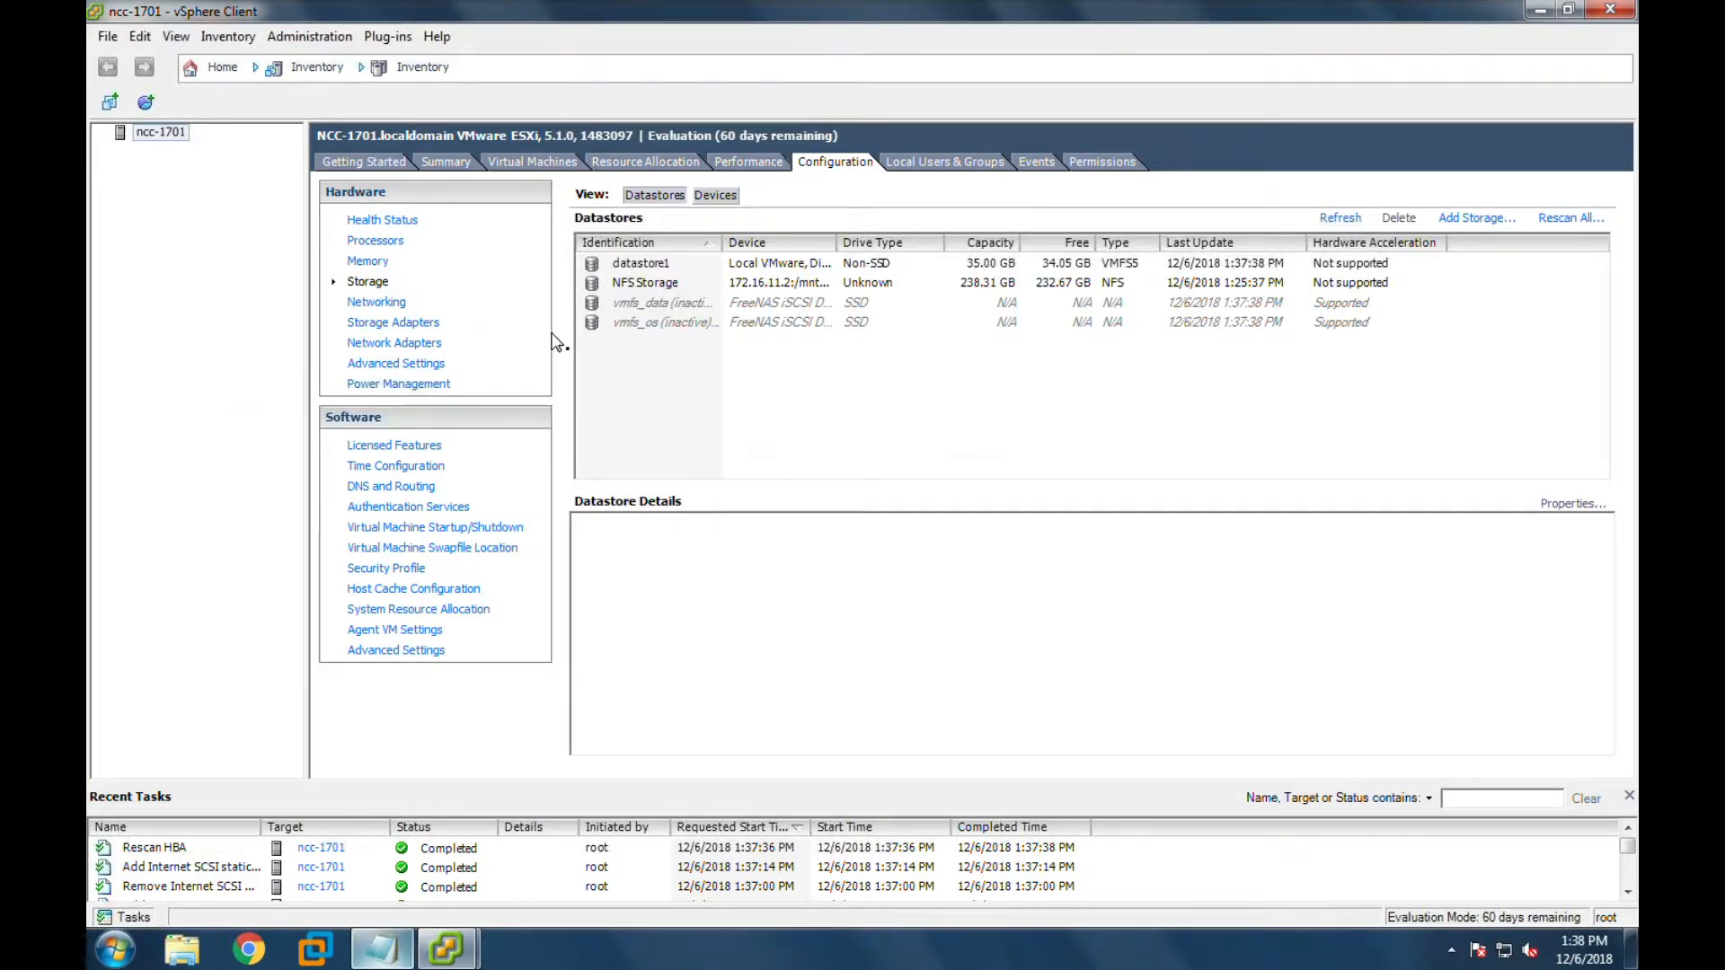
{"action": "left_click", "coordinate": [683, 329]}
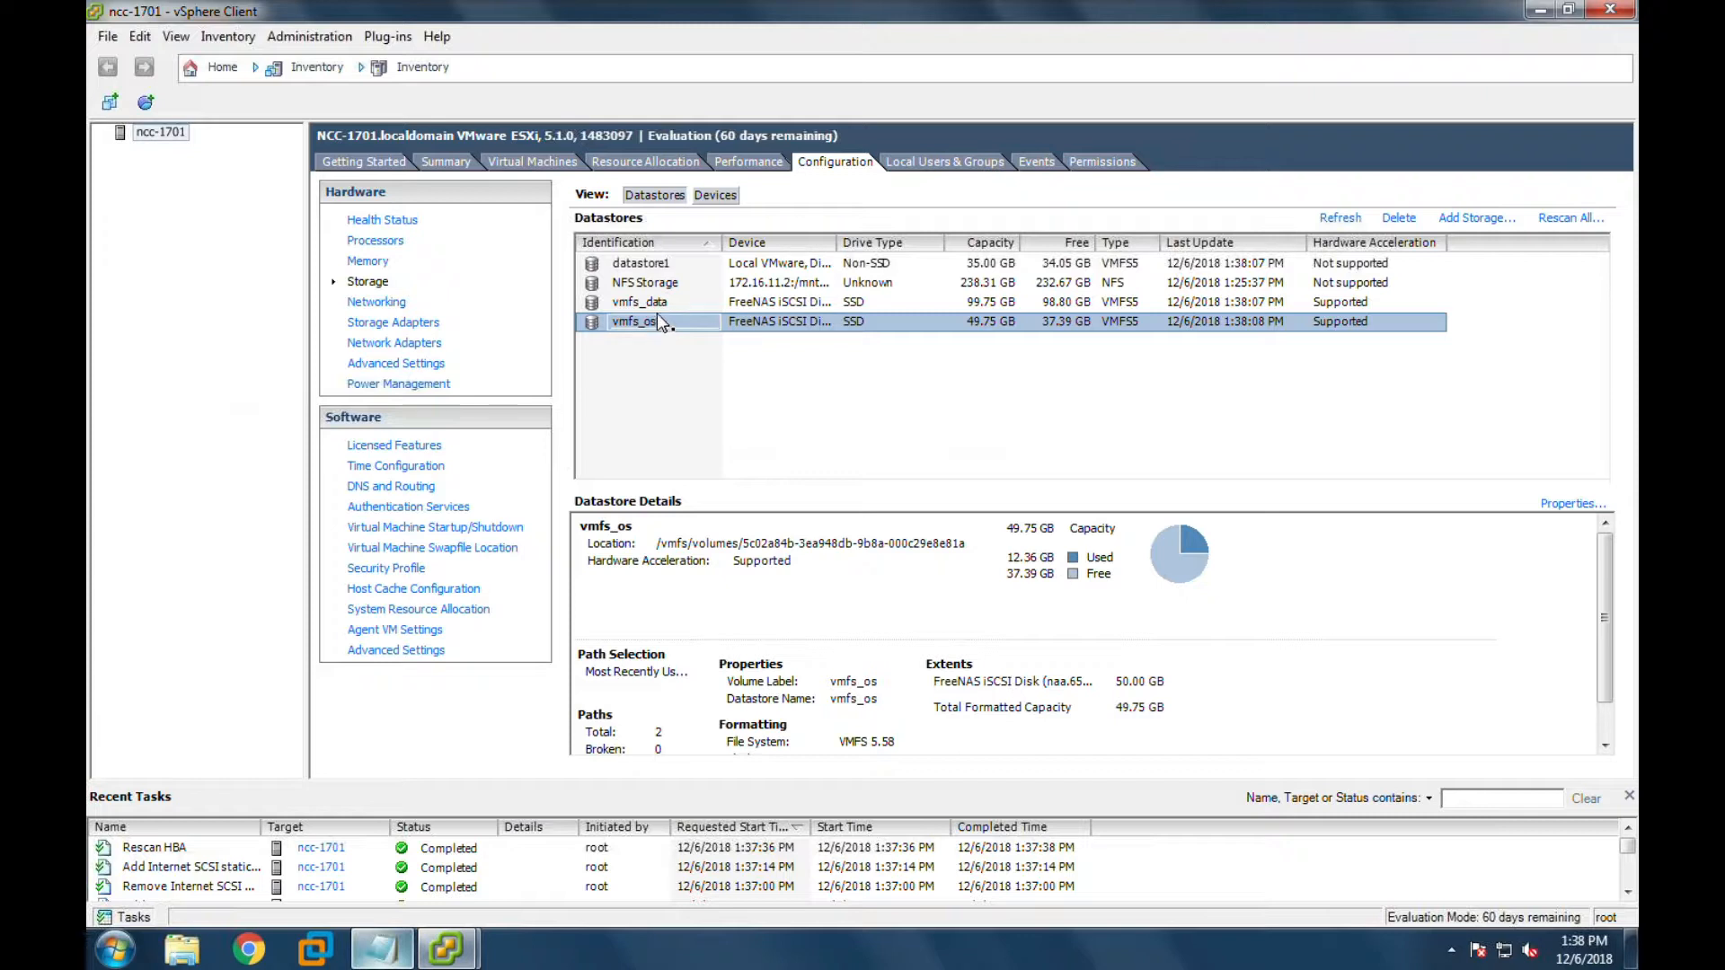
{"action": "left_click", "coordinate": [1484, 221]}
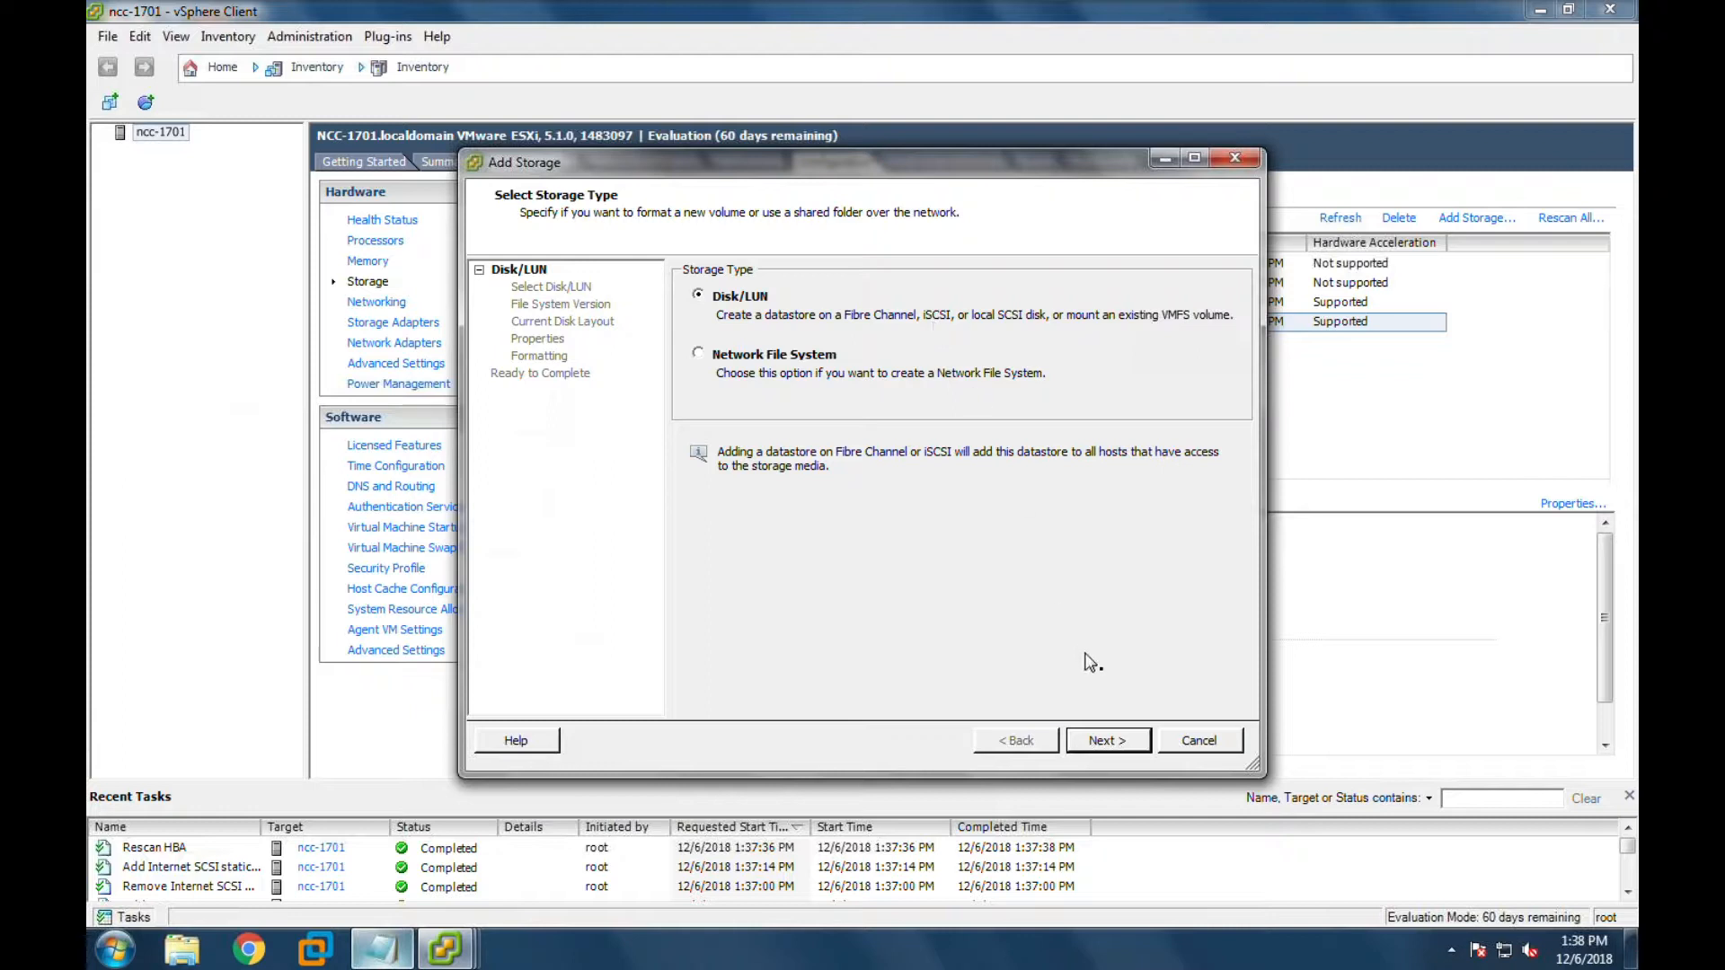
{"action": "left_click", "coordinate": [1100, 749]}
{"action": "left_click", "coordinate": [792, 334]}
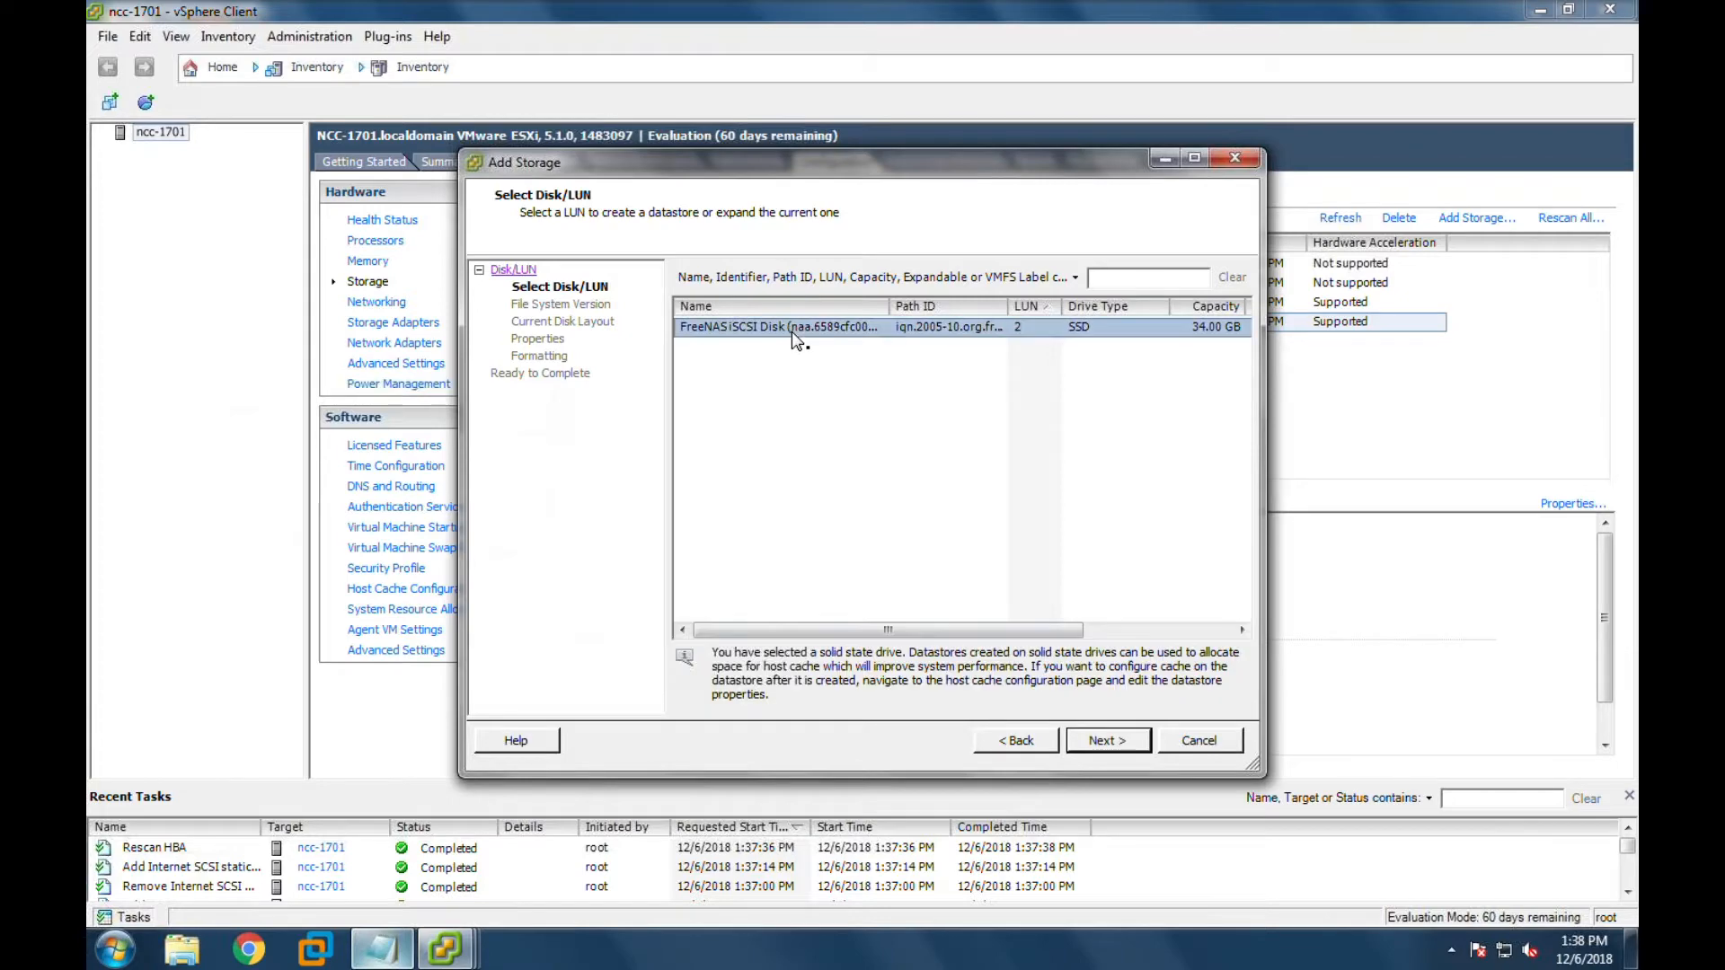
{"action": "left_click_drag", "start_coordinate": [817, 633], "coordinate": [717, 625]}
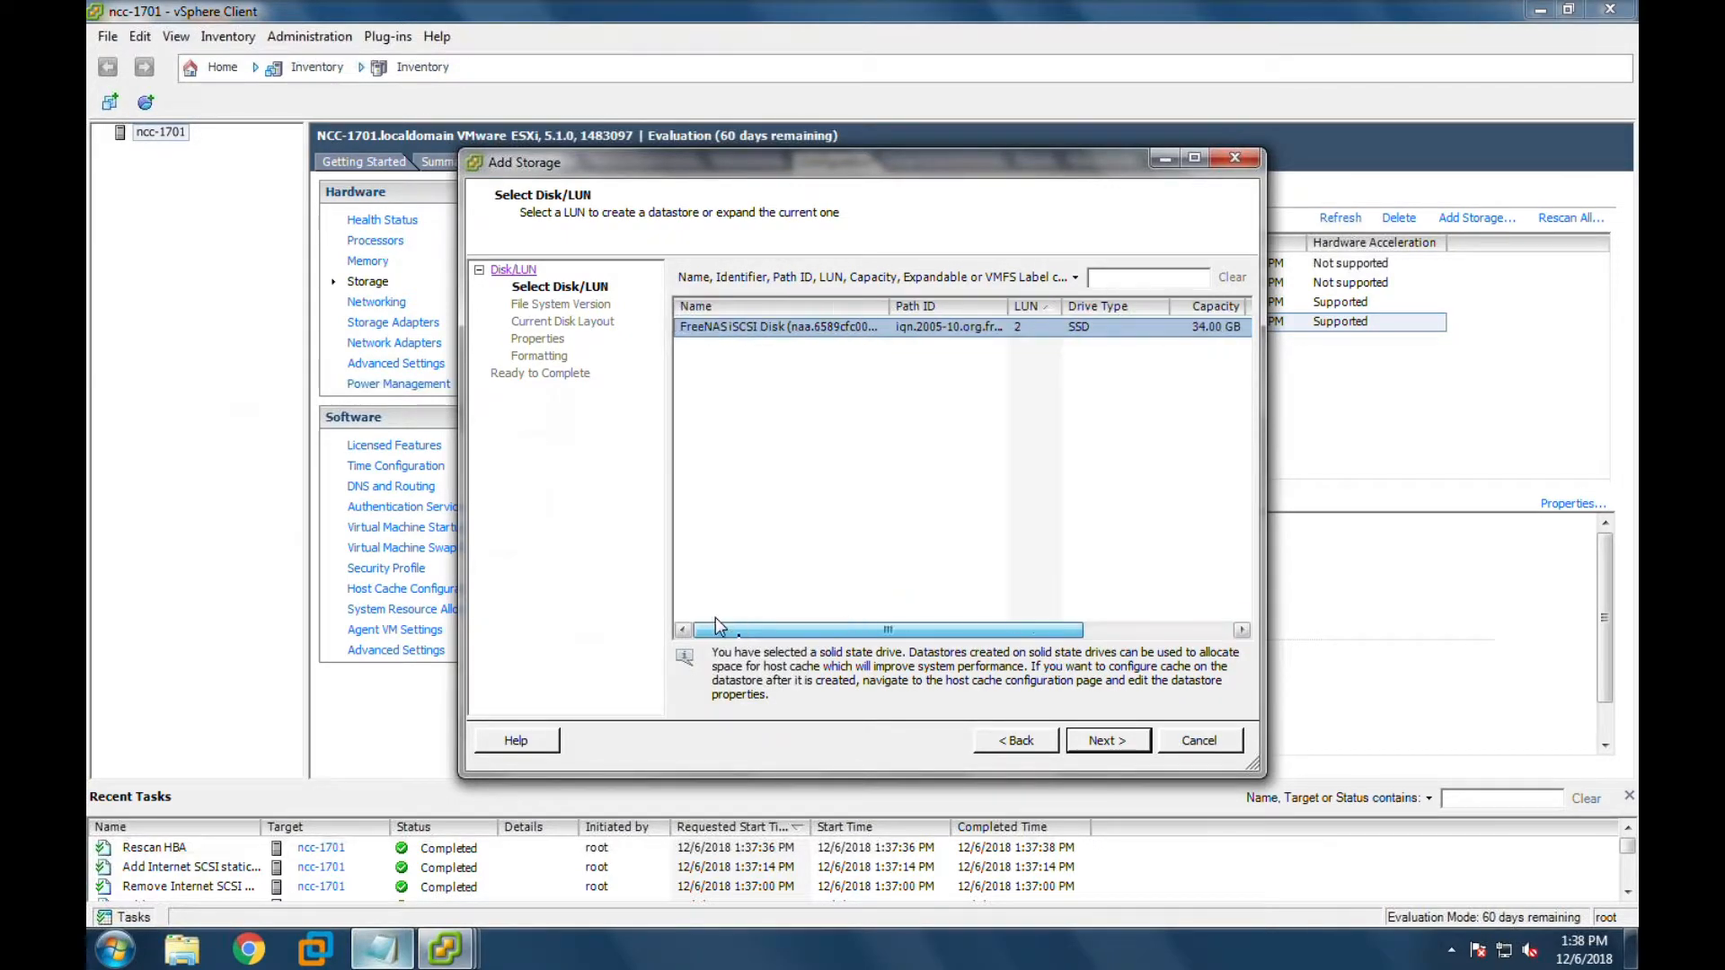
{"action": "left_click", "coordinate": [1130, 751]}
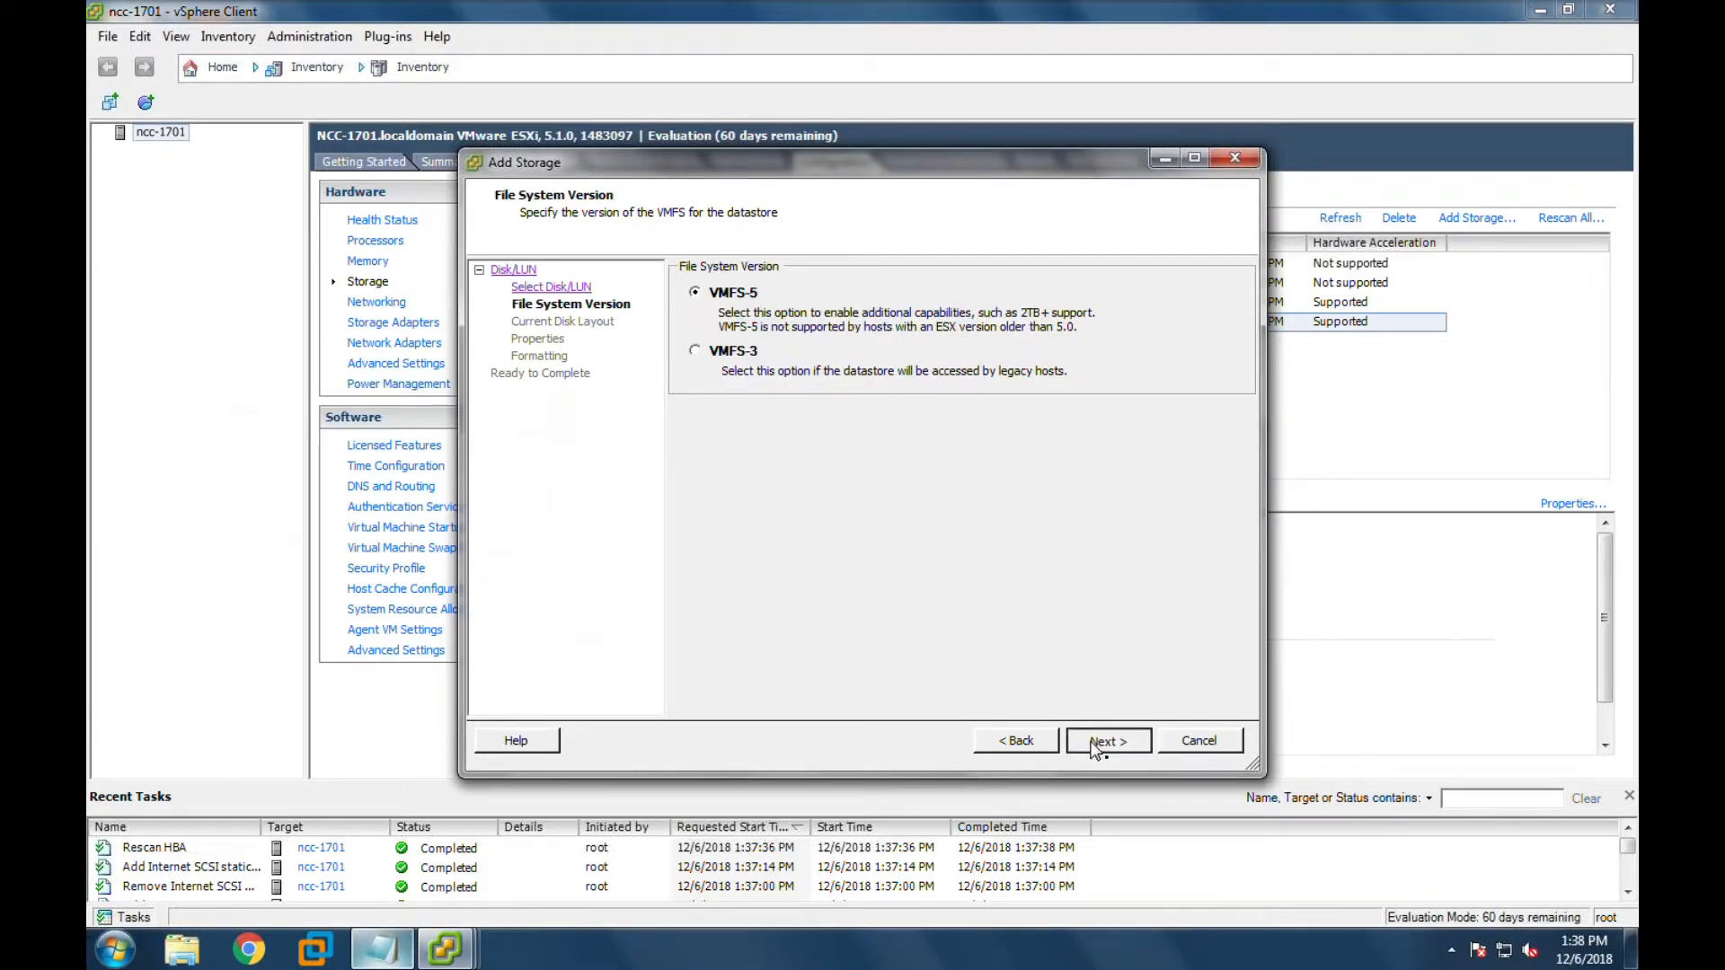
- Create the datastore as VMFS-5 with the name vmfs_os2 and the maximum available space
{"action": "left_click", "coordinate": [1096, 746]}
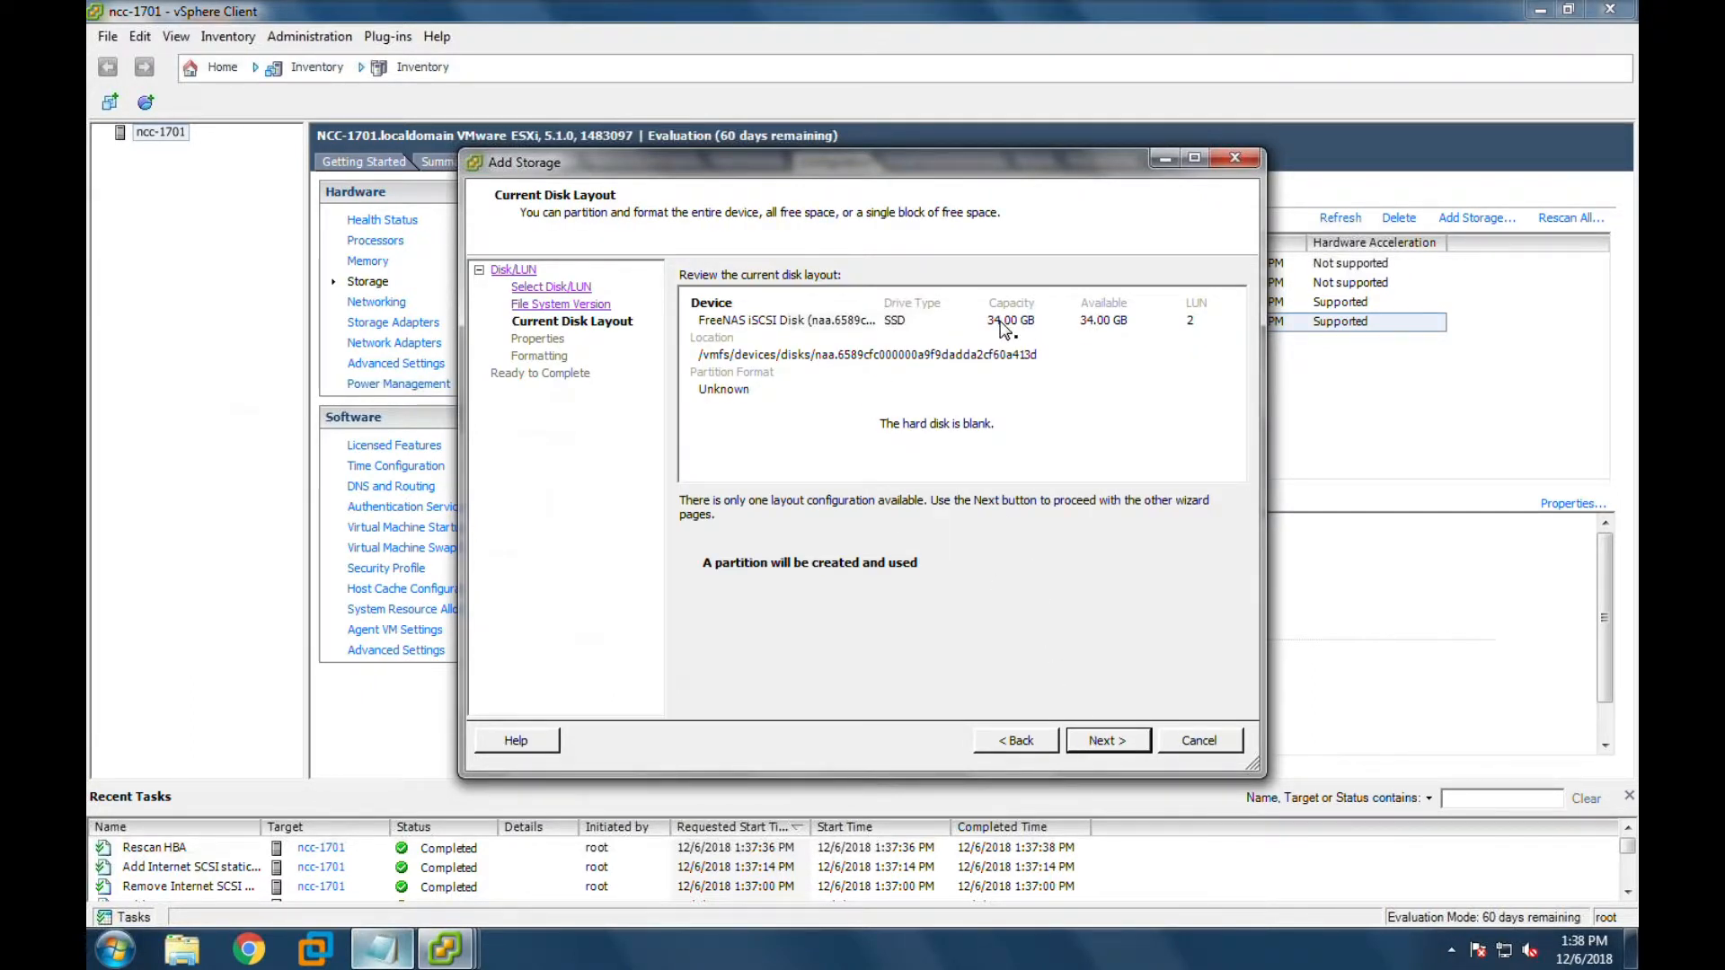
{"action": "left_click", "coordinate": [1106, 747]}
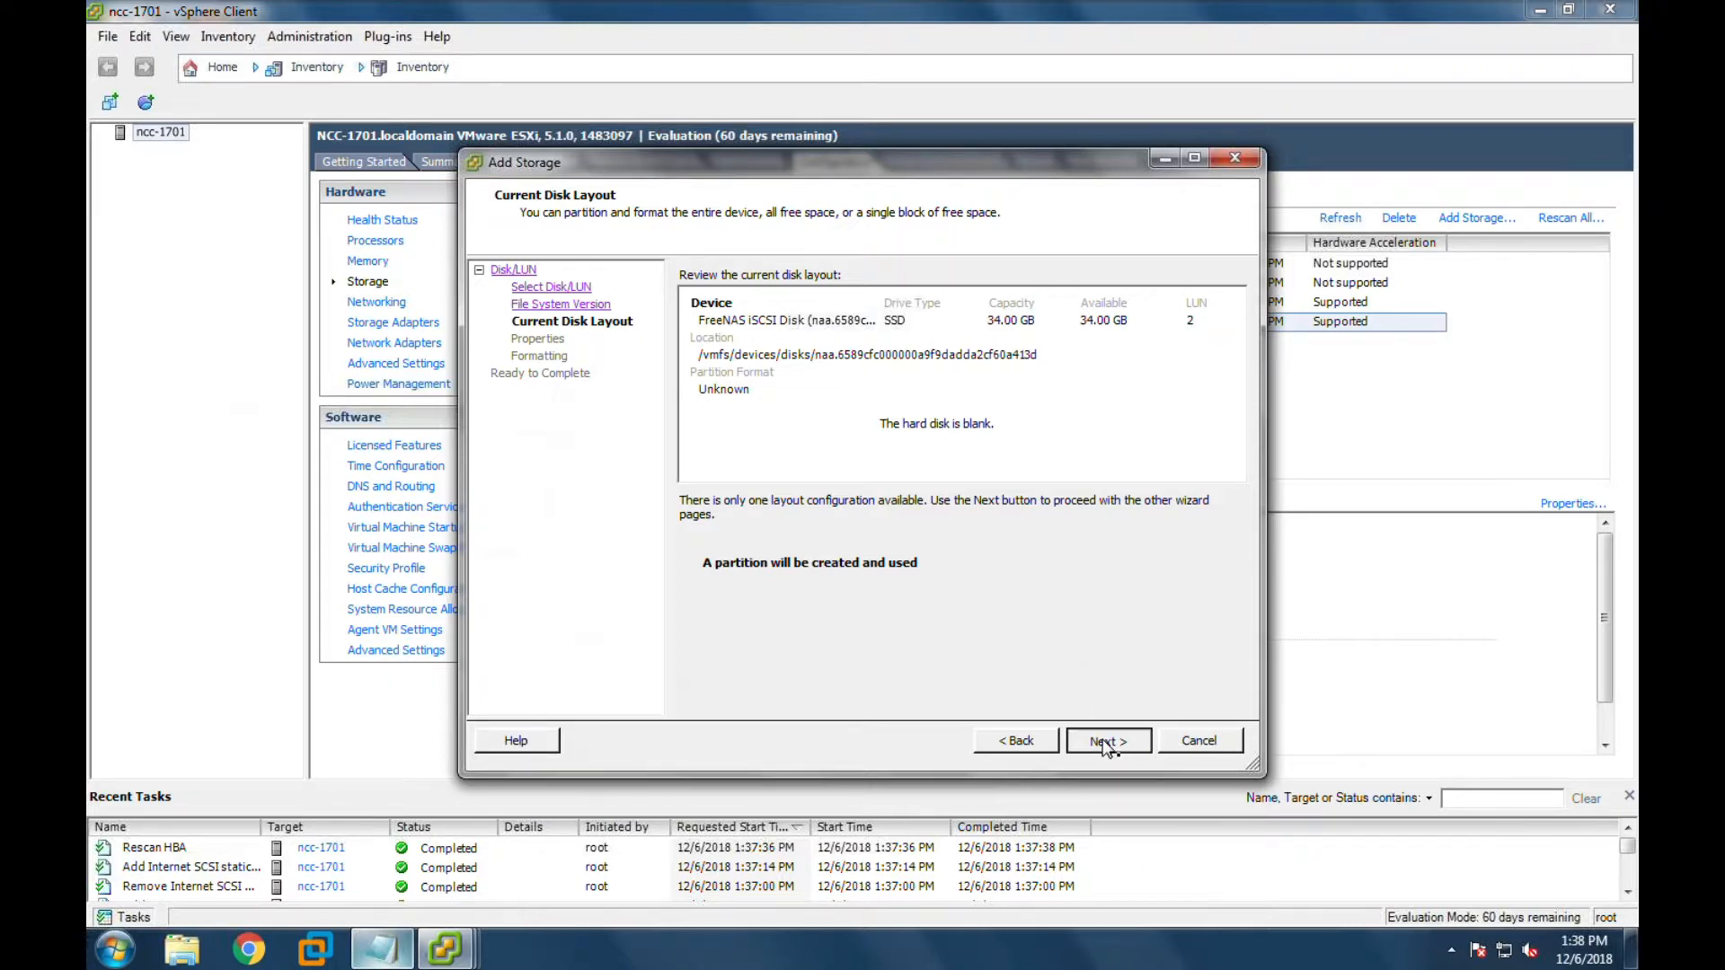
{"action": "left_click", "coordinate": [1106, 748]}
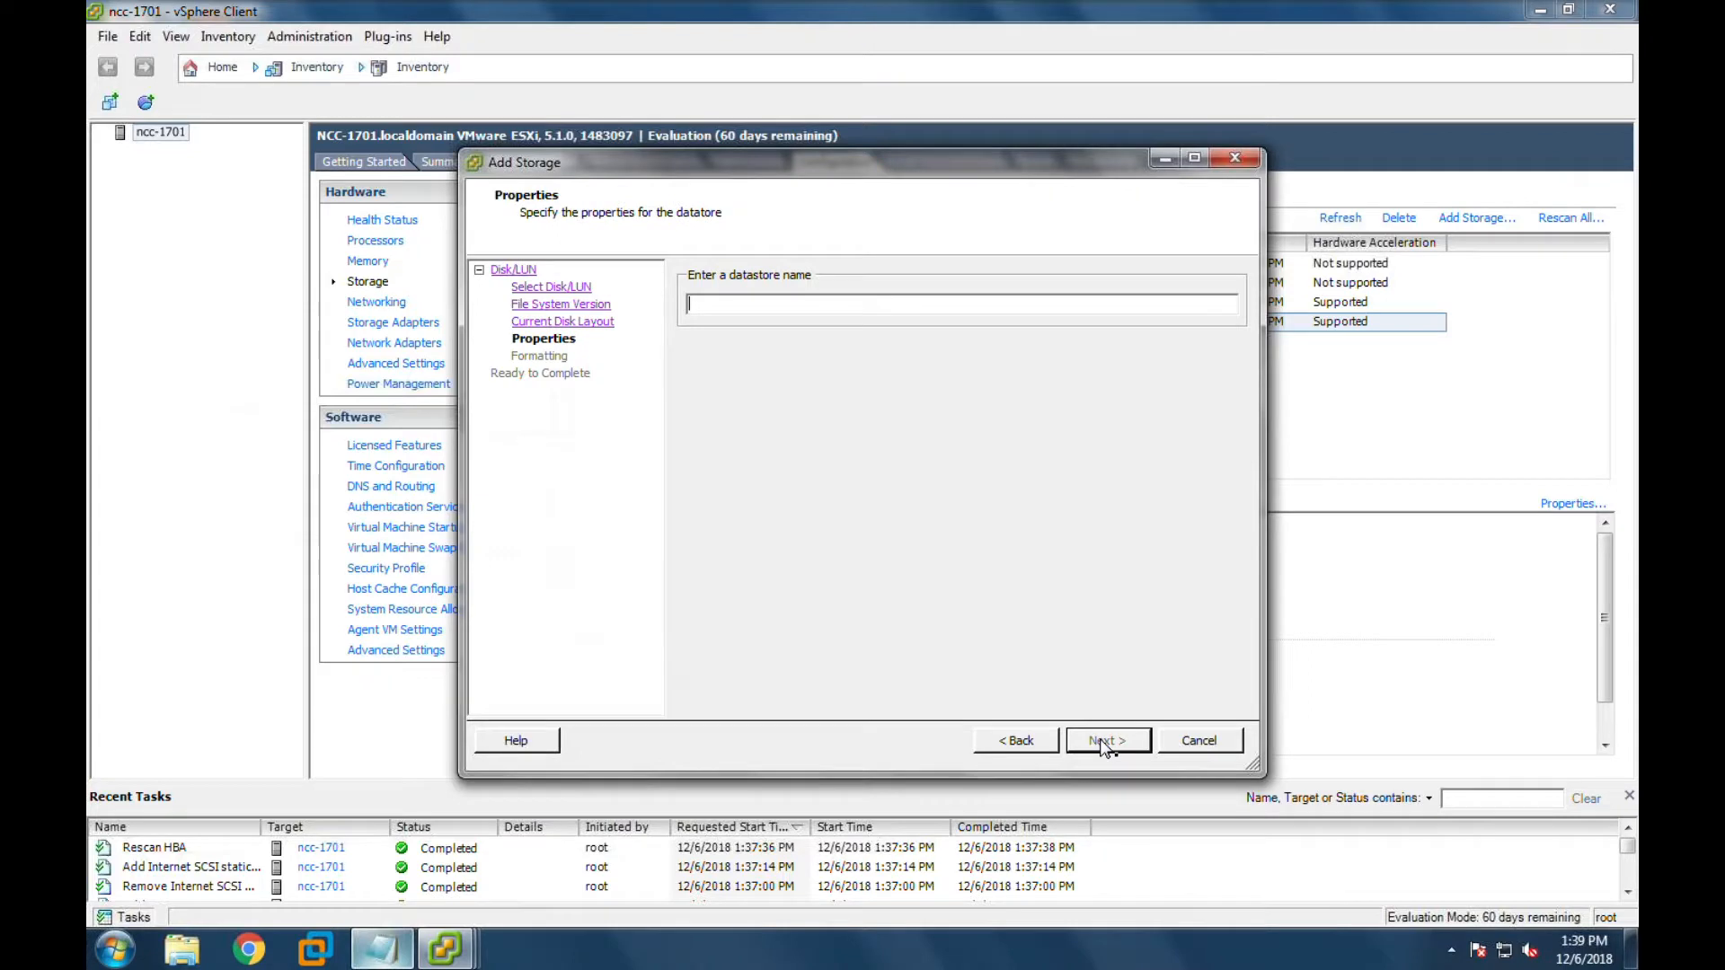
{"action": "type", "text": "vmfs_os2"}
{"action": "left_click", "coordinate": [1103, 743]}
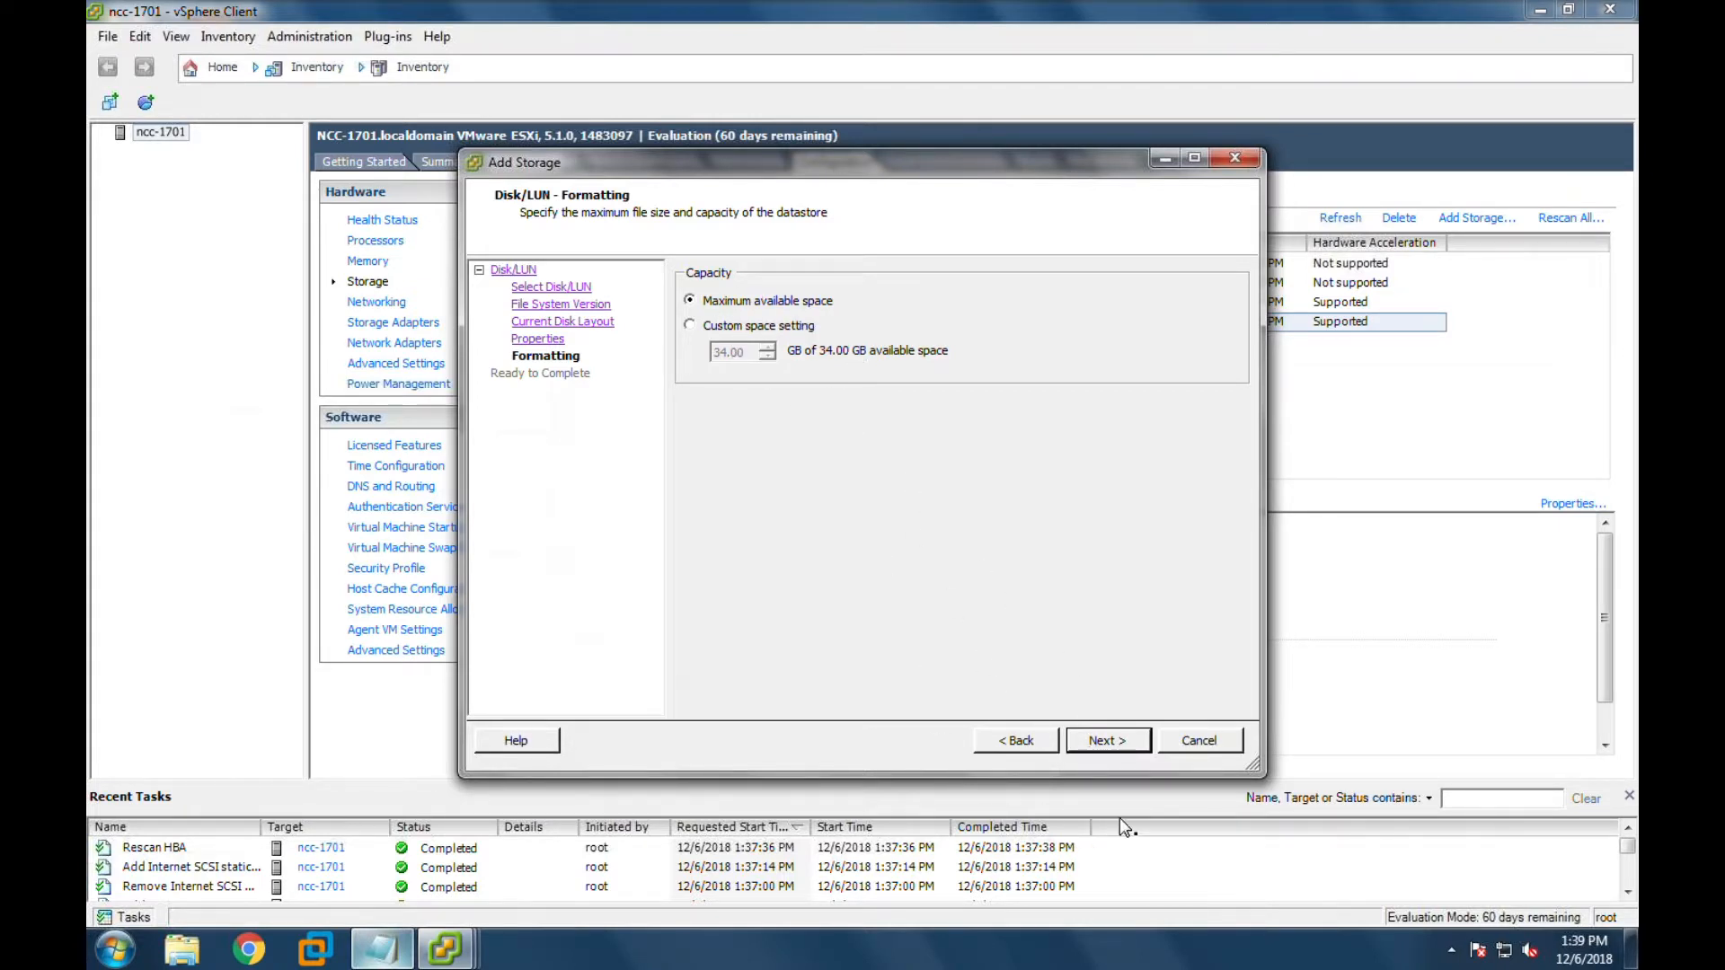
{"action": "left_click", "coordinate": [1103, 743]}
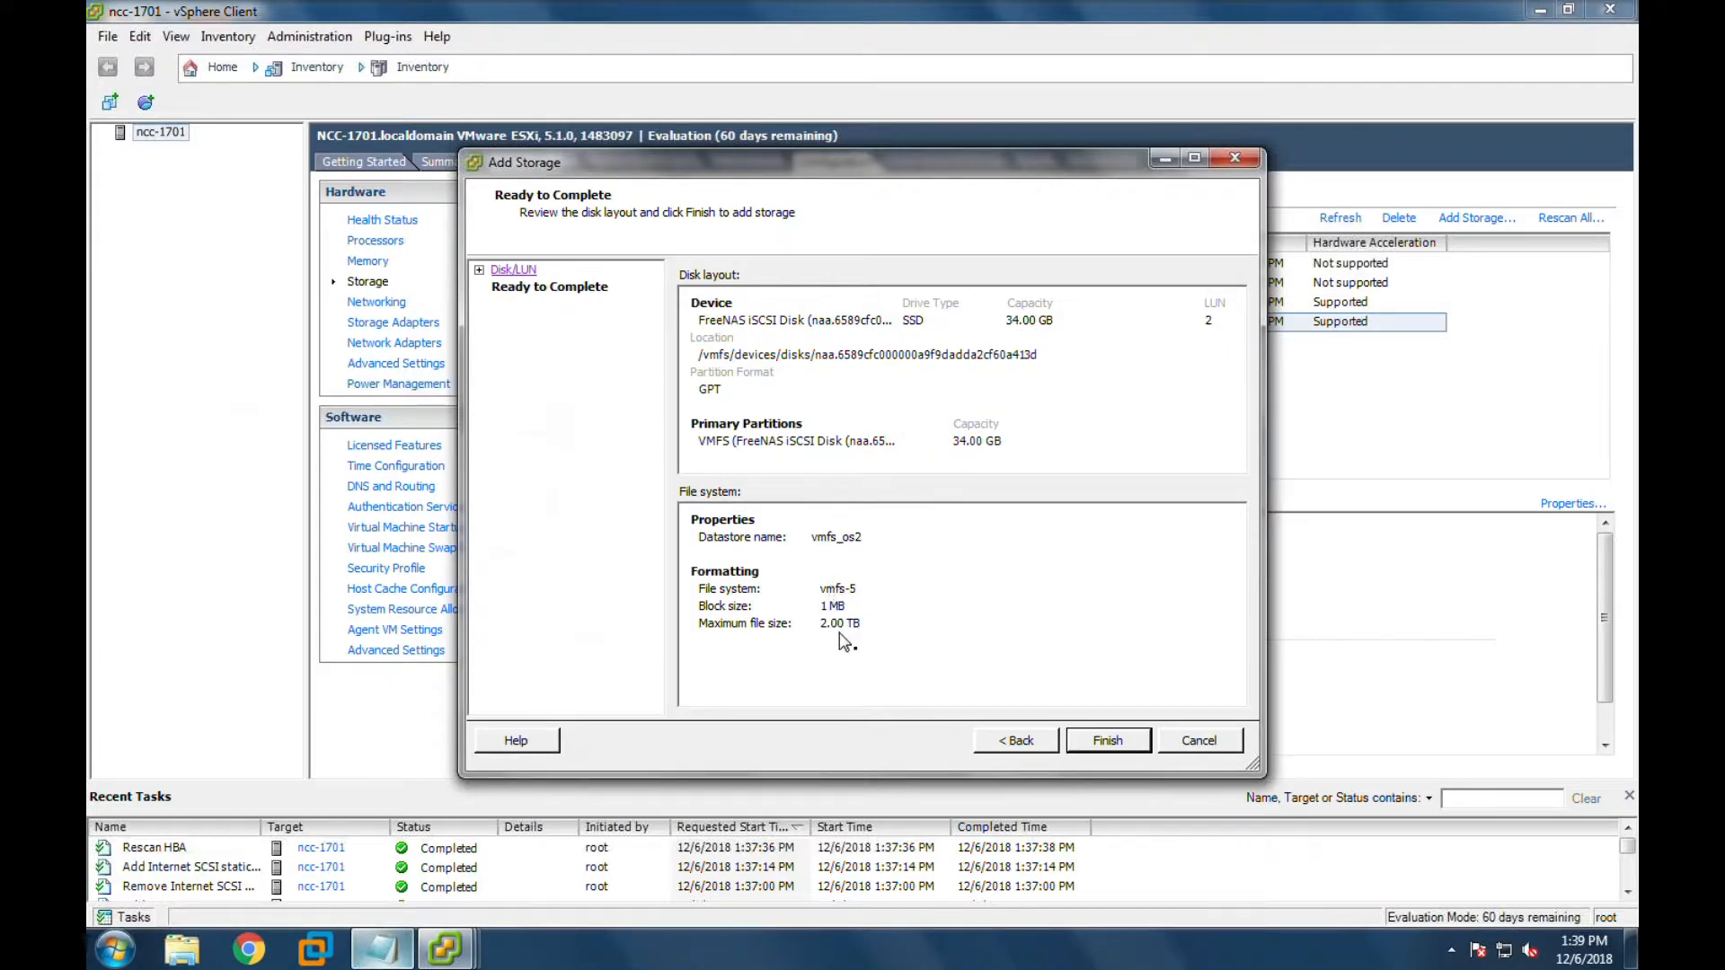
{"action": "left_click", "coordinate": [1103, 748]}
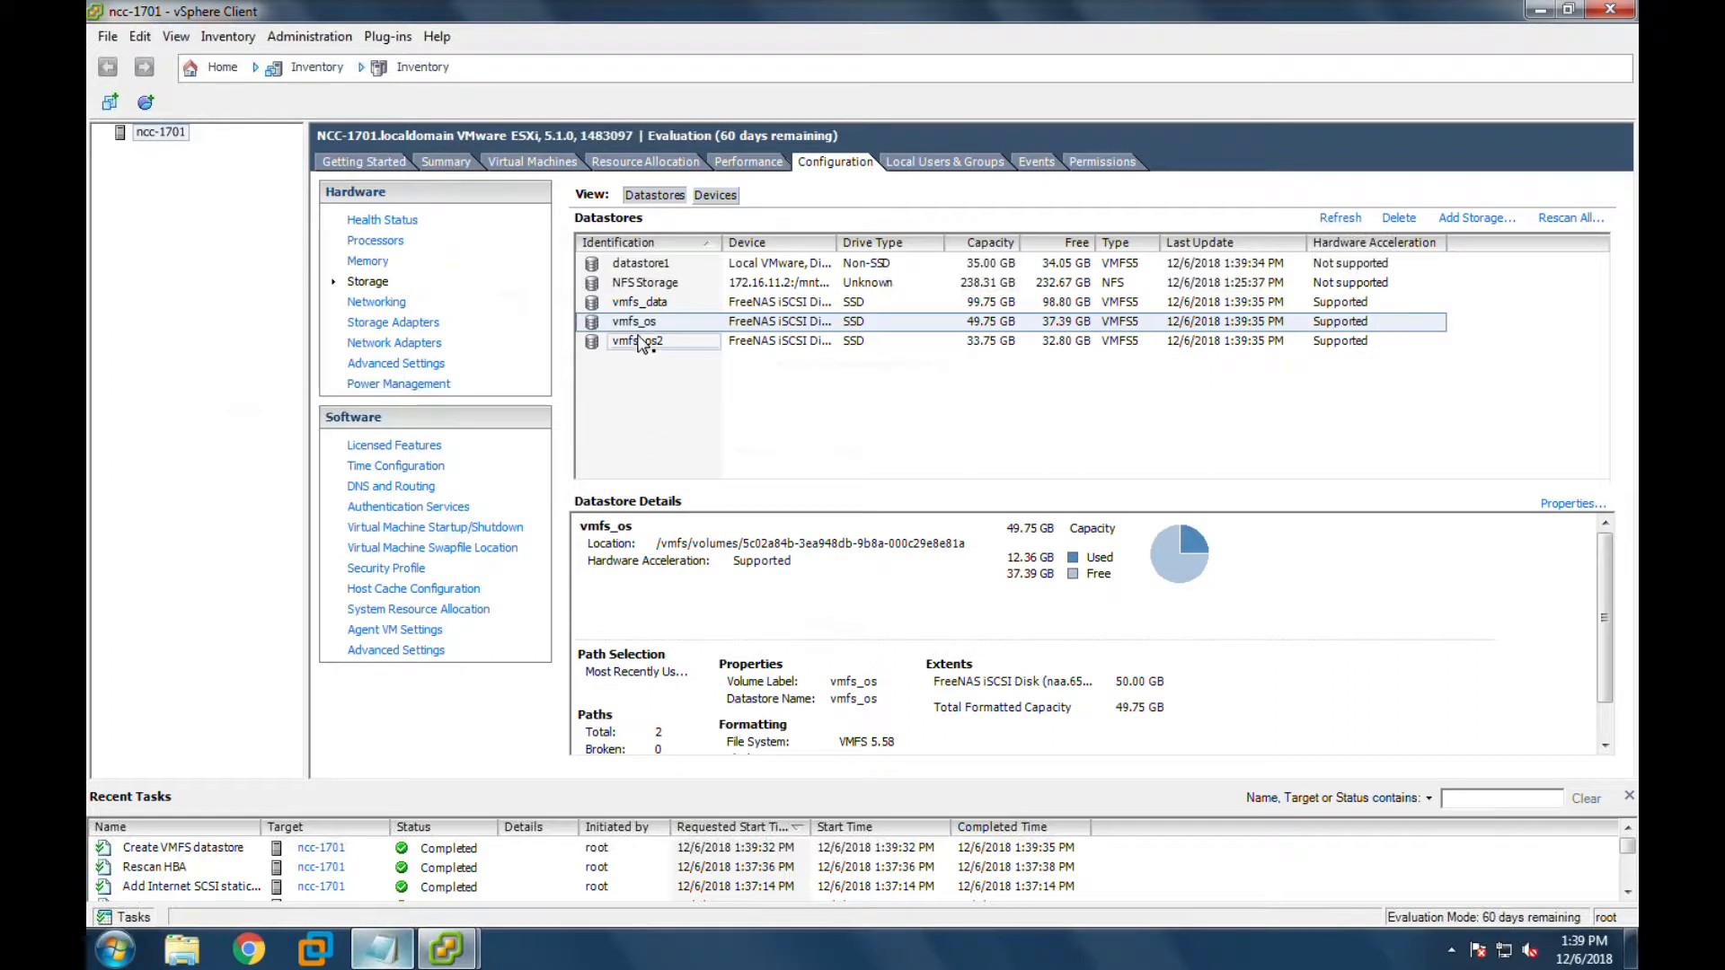
- Browse the vmfs_os2 datastore and create a folder in its root with the default name New Folder
{"action": "left_click", "coordinate": [785, 342]}
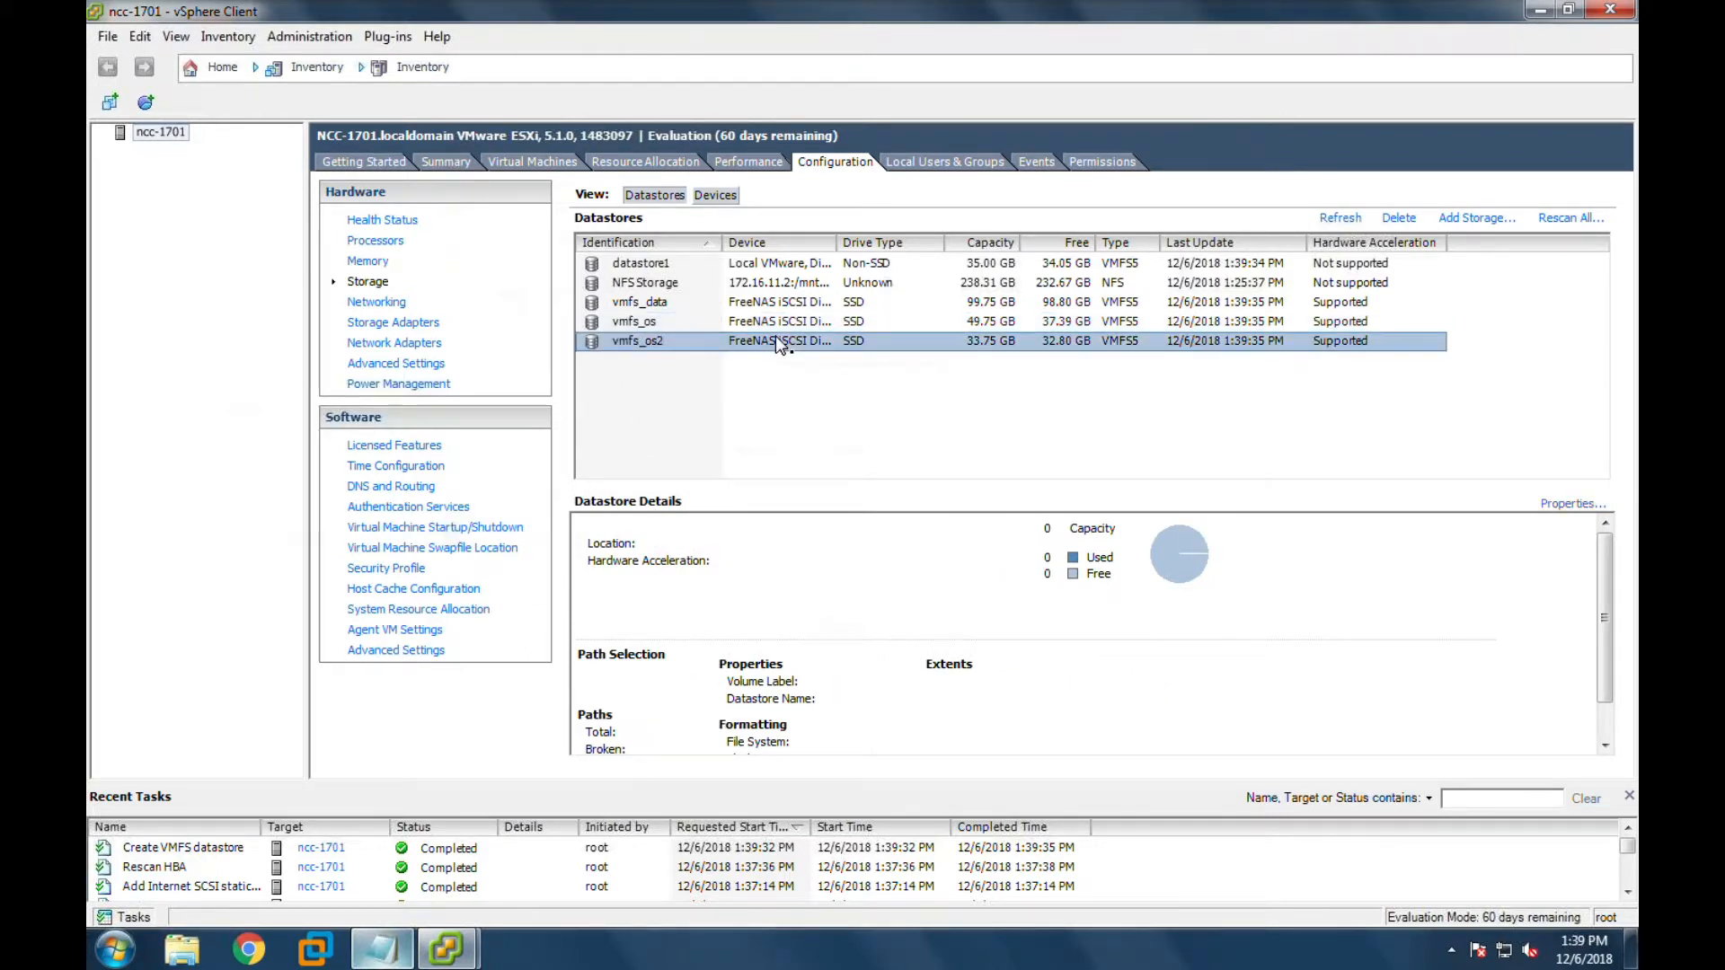
{"action": "right_click", "coordinate": [653, 346]}
{"action": "left_click", "coordinate": [705, 350]}
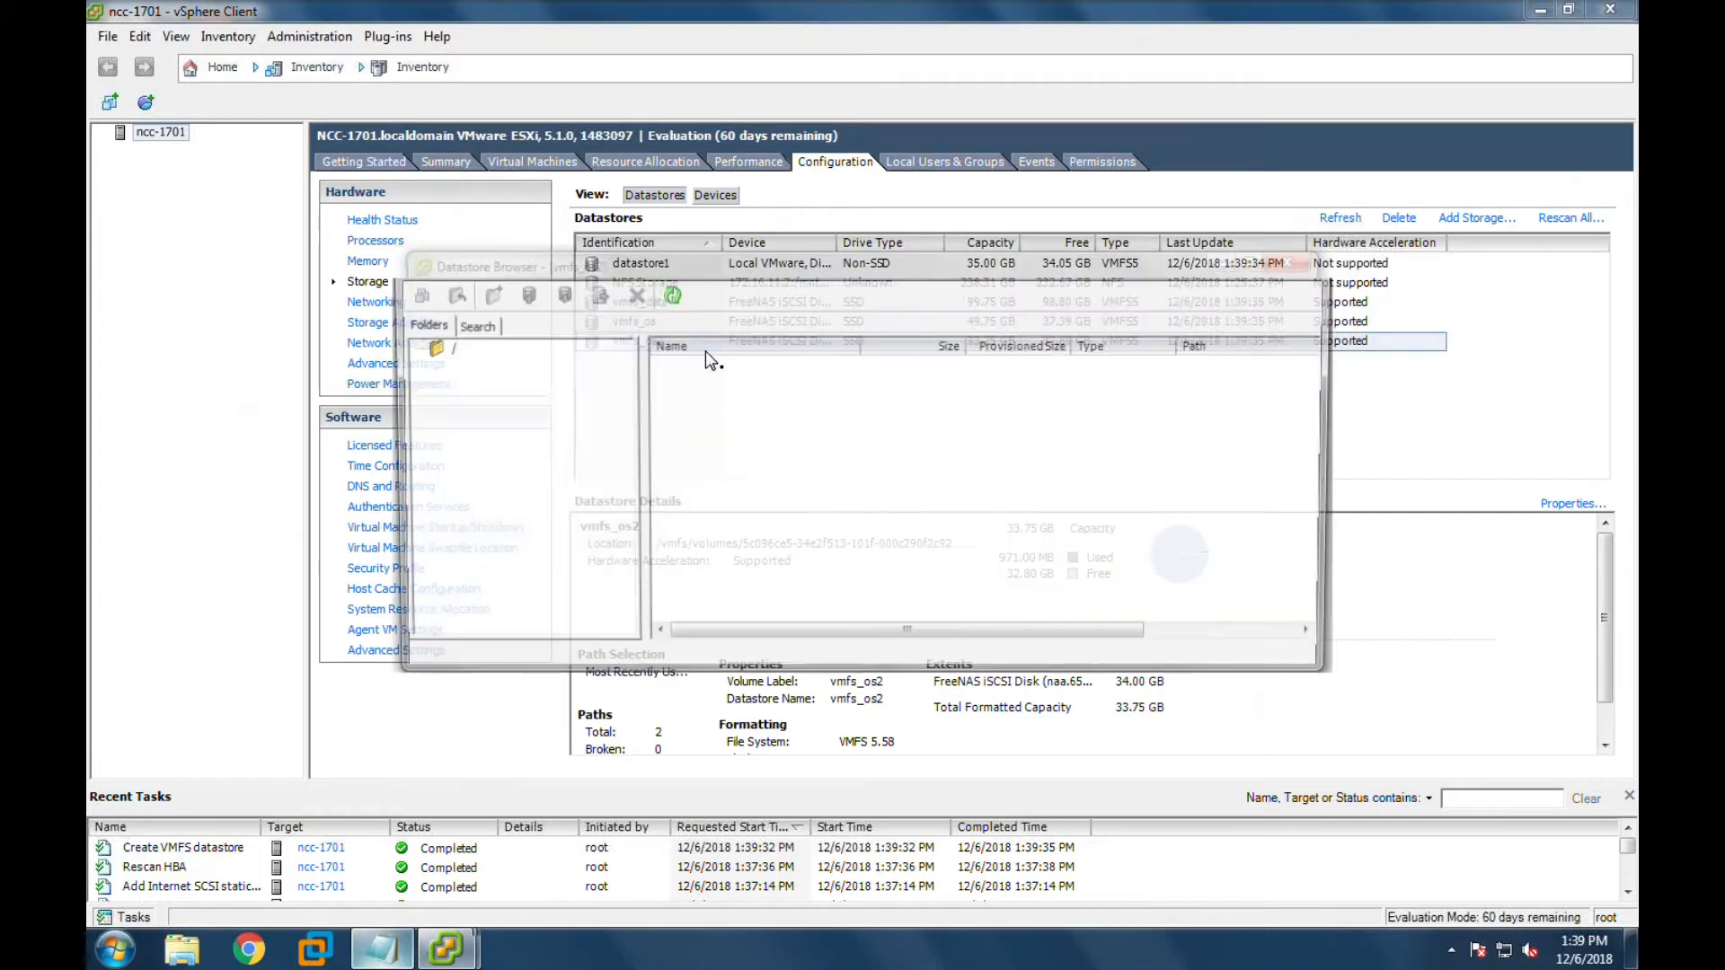
{"action": "right_click", "coordinate": [711, 419]}
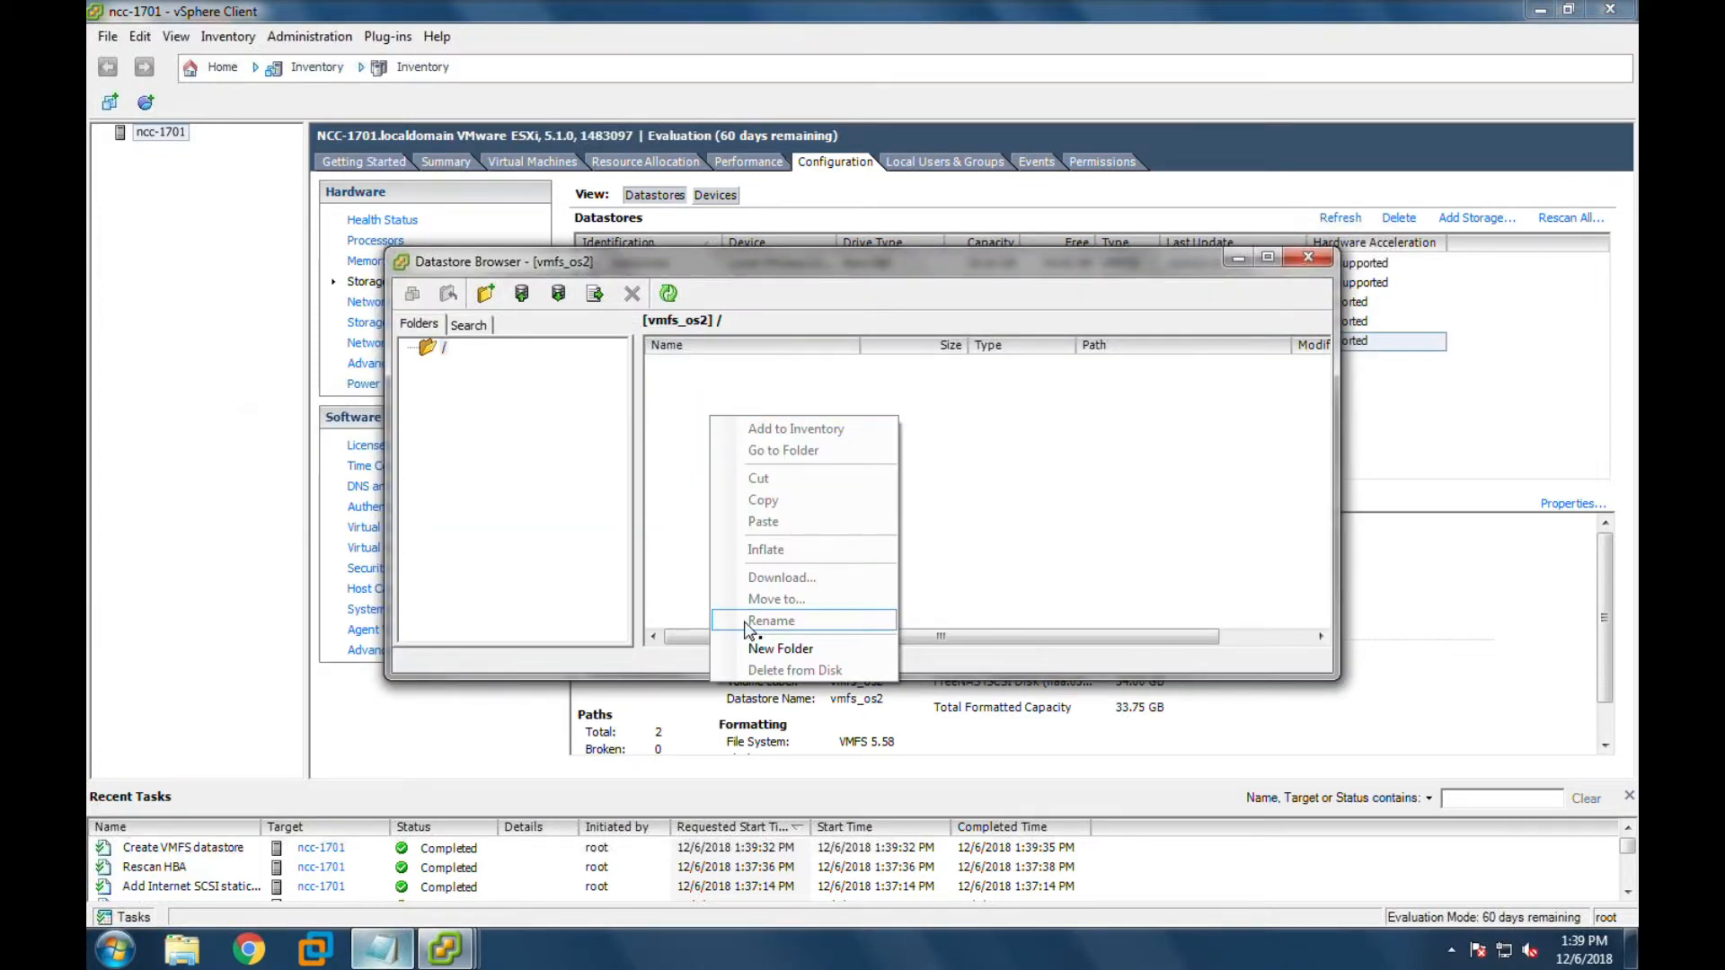
{"action": "left_click", "coordinate": [778, 648]}
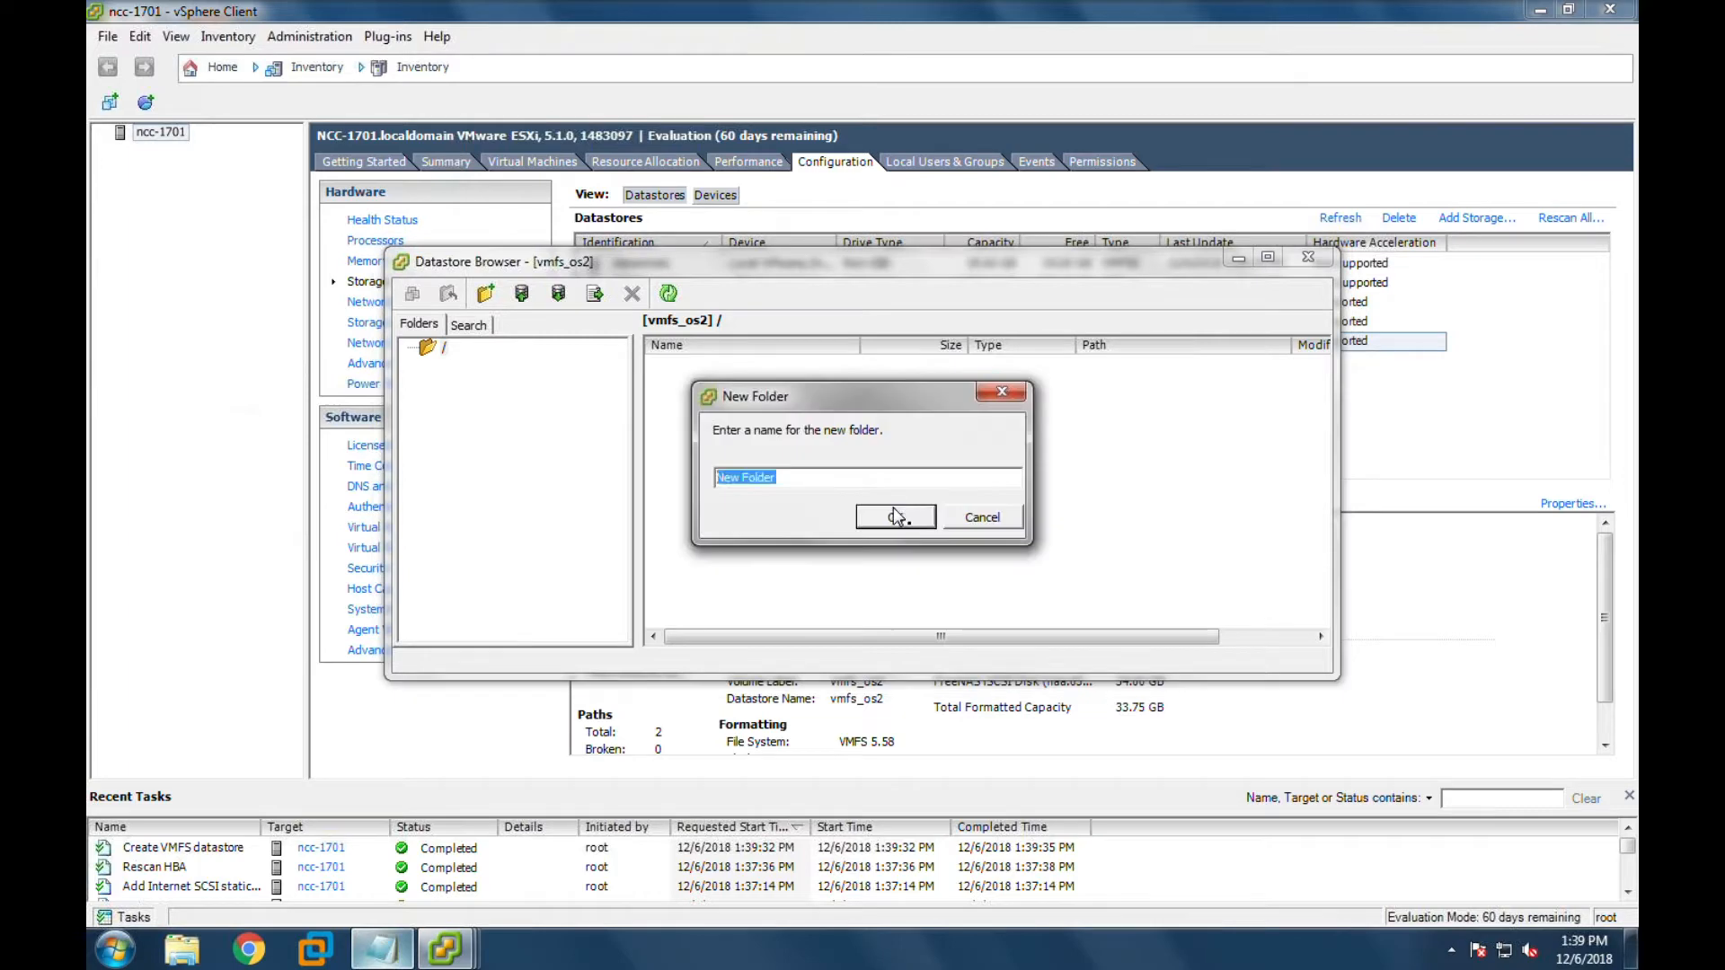
{"action": "left_click", "coordinate": [895, 517]}
- Delete New Folder from the vmfs_os2 datastore
{"action": "left_click", "coordinate": [709, 365]}
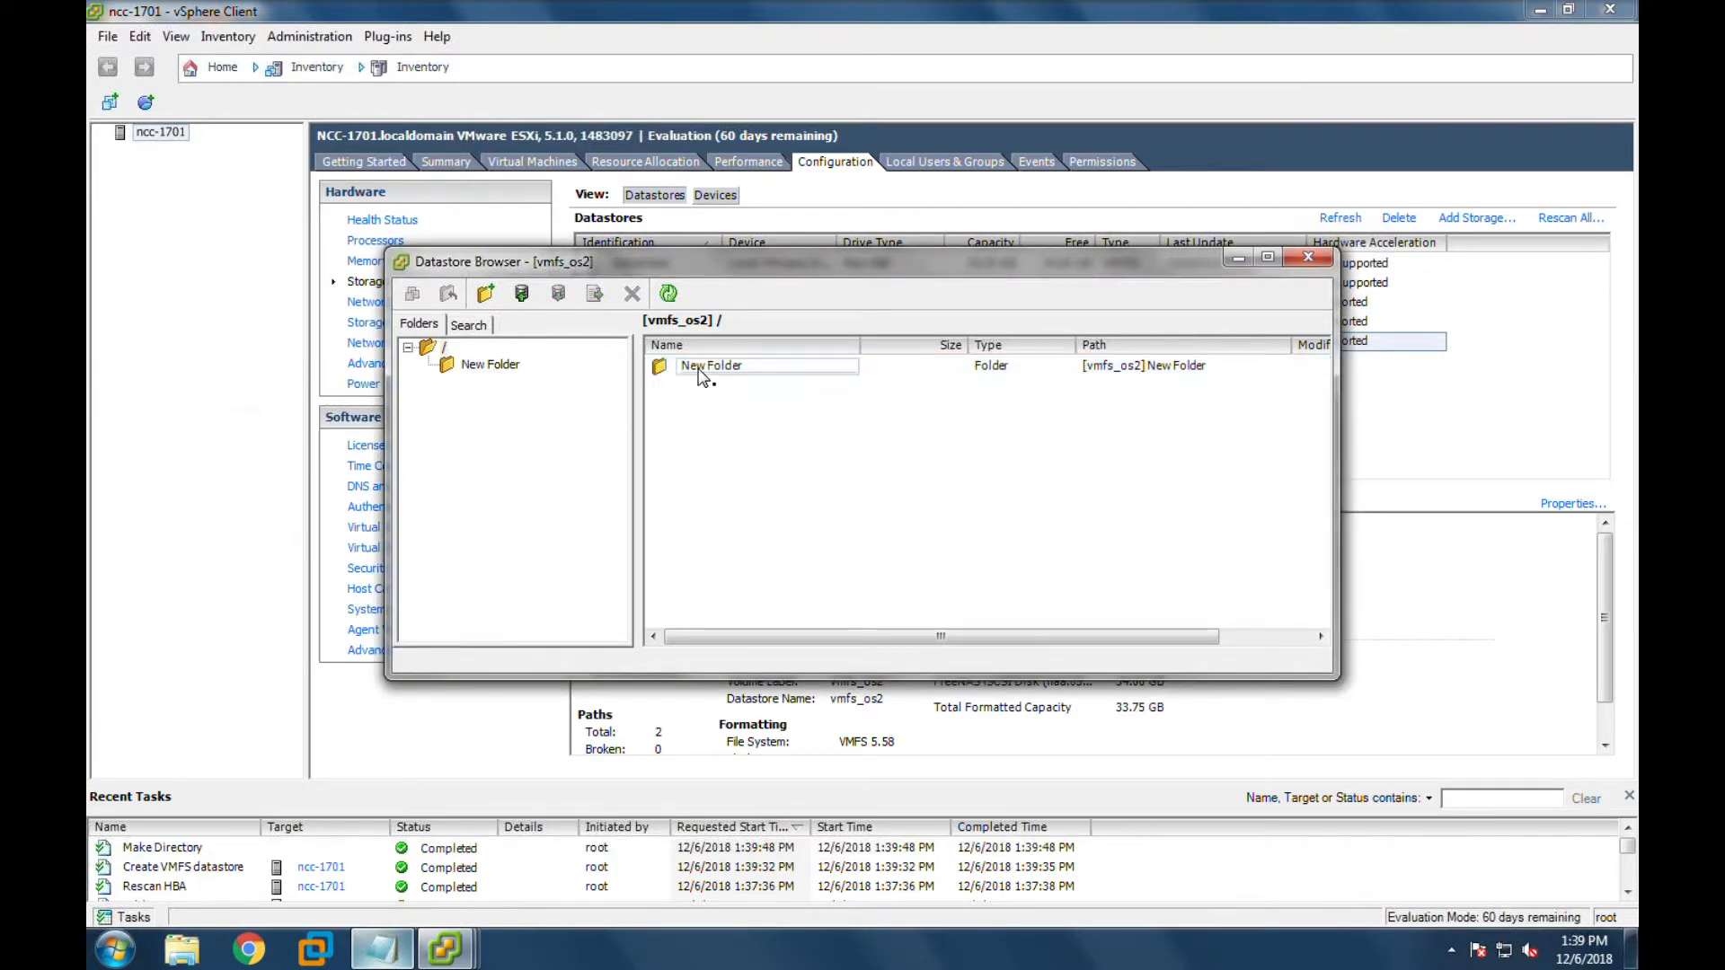
{"action": "right_click", "coordinate": [701, 370]}
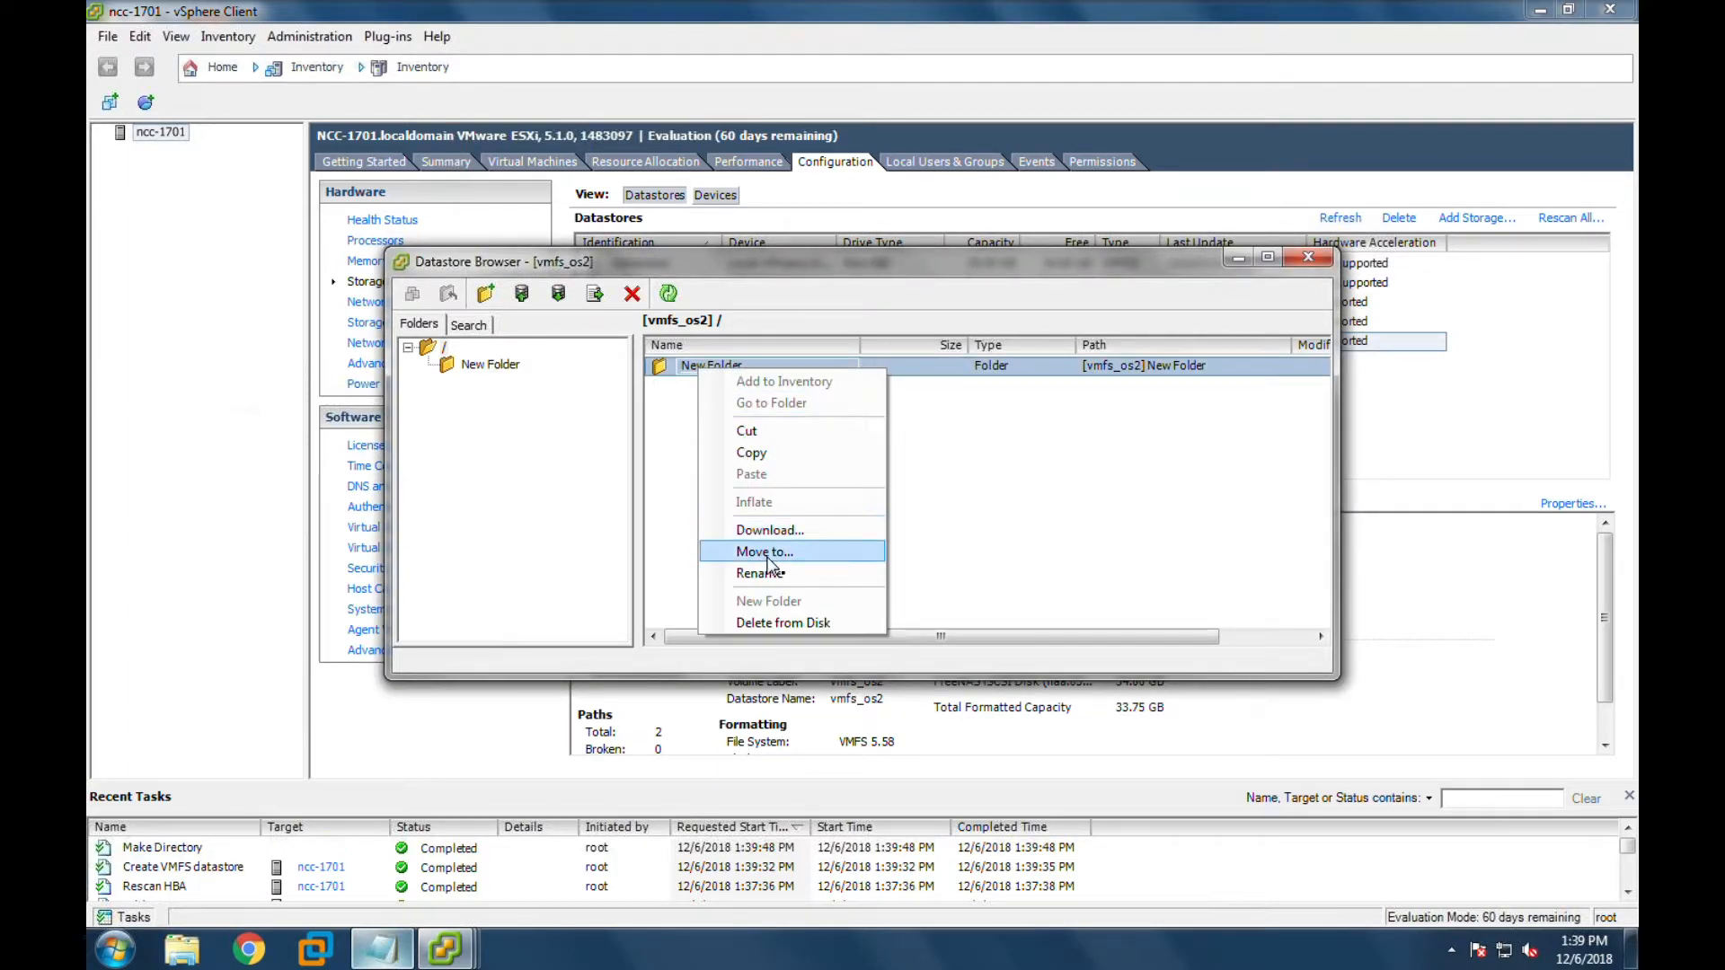
{"action": "left_click", "coordinate": [770, 622]}
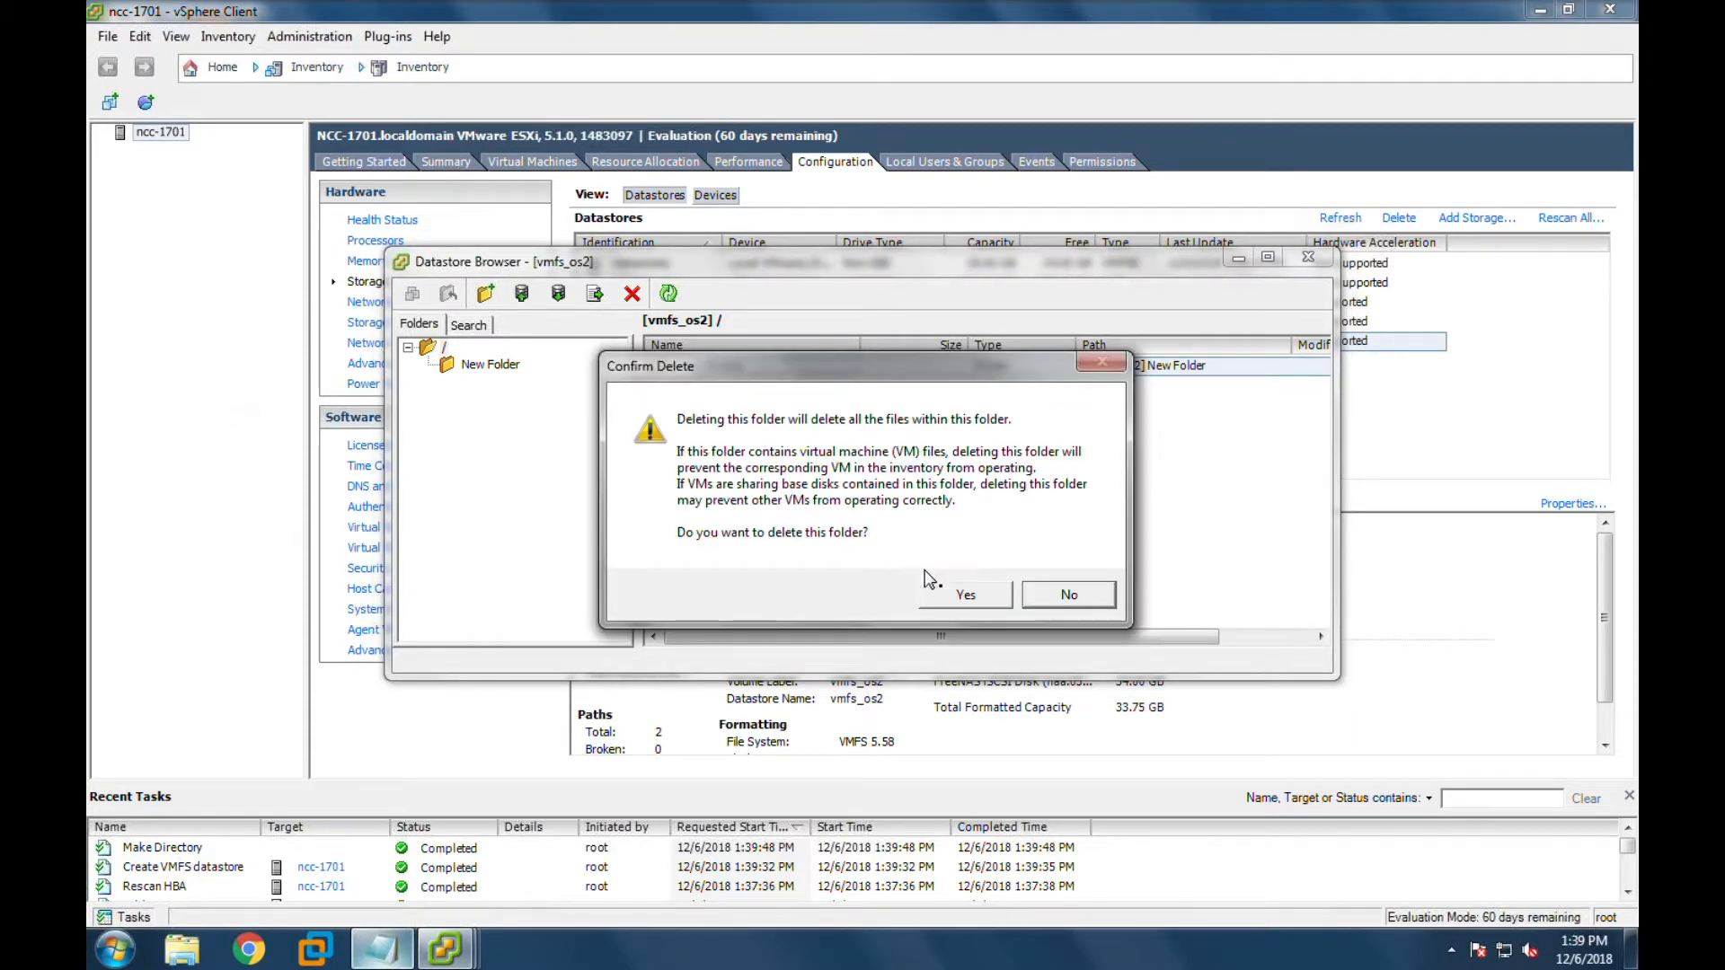
{"action": "left_click", "coordinate": [939, 595]}
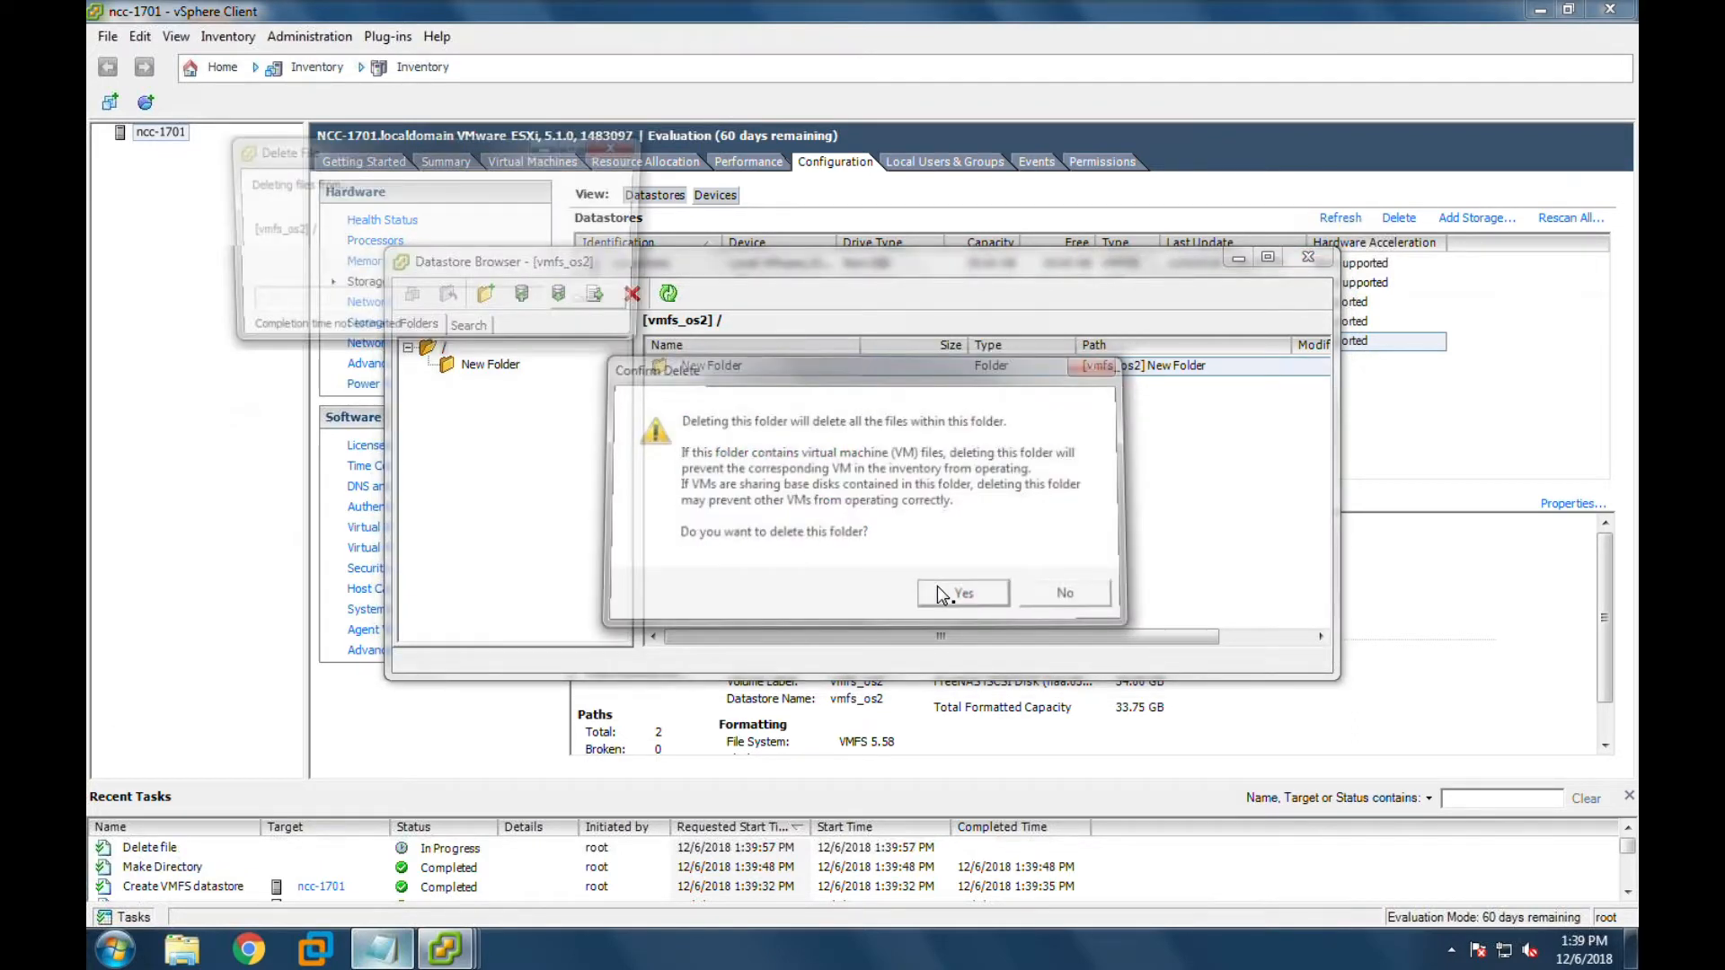
- Close the vmfs_os2 datastore browser and check the iSCSI-PG1 and iSCSI-PG2 VMkernel port bindings of the iSCSI adapter vmhba33
{"action": "left_click", "coordinate": [1308, 258]}
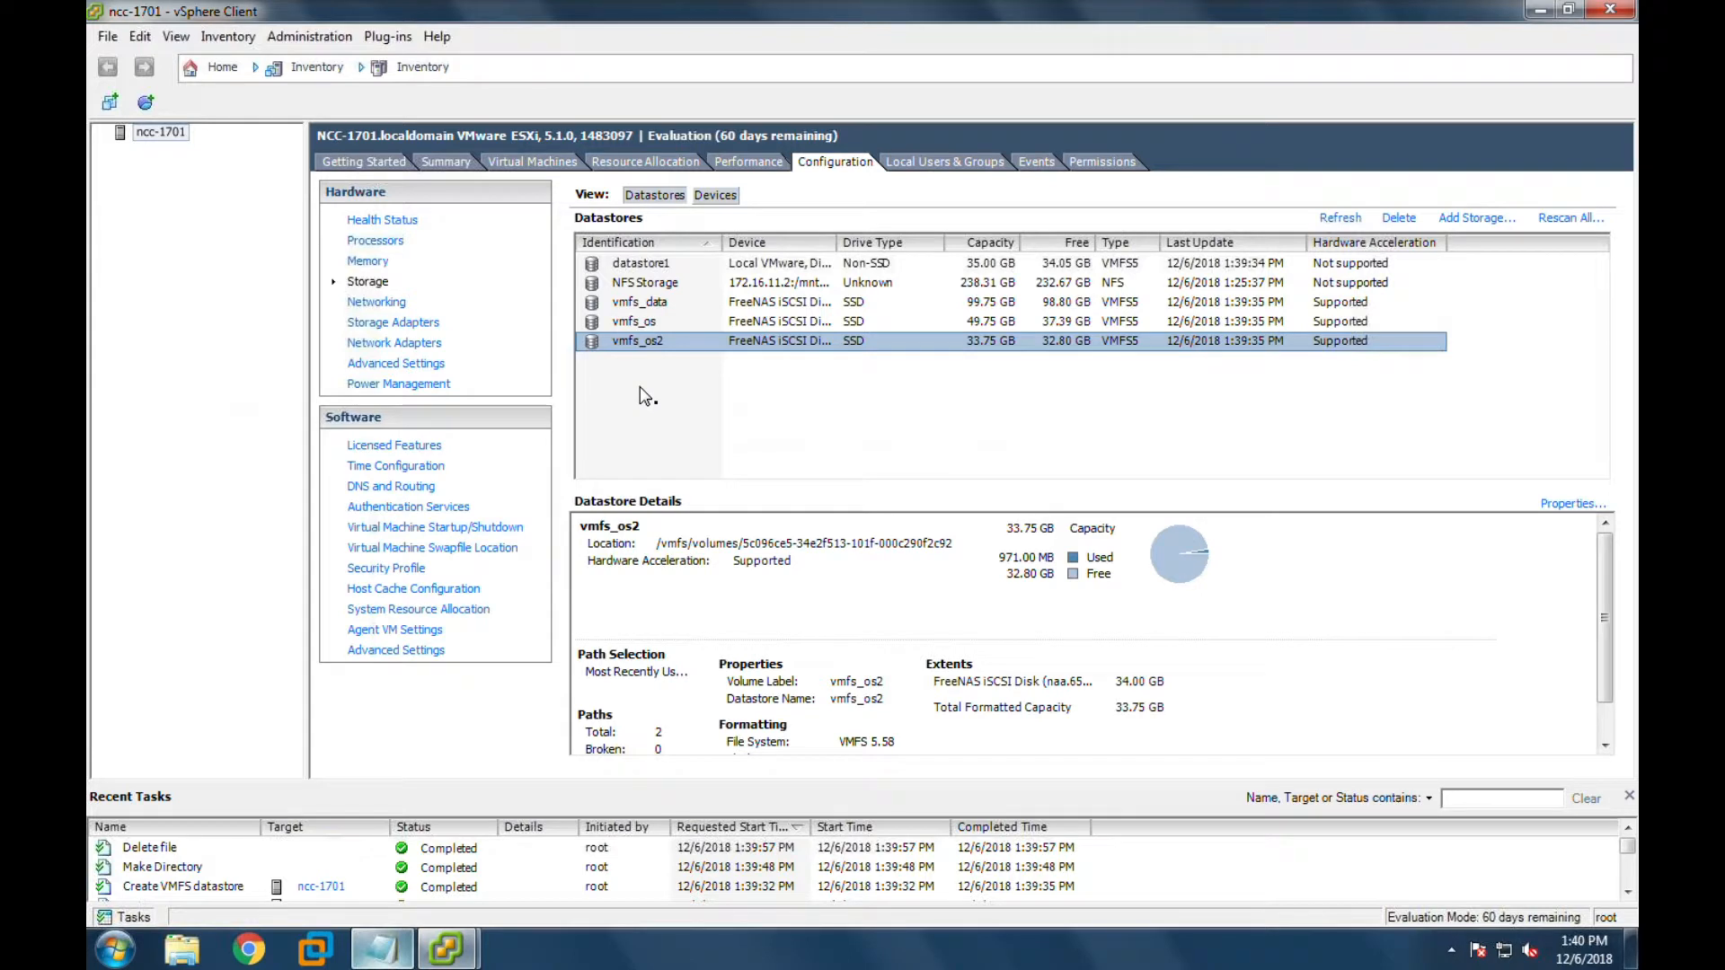
{"action": "left_click", "coordinate": [404, 323]}
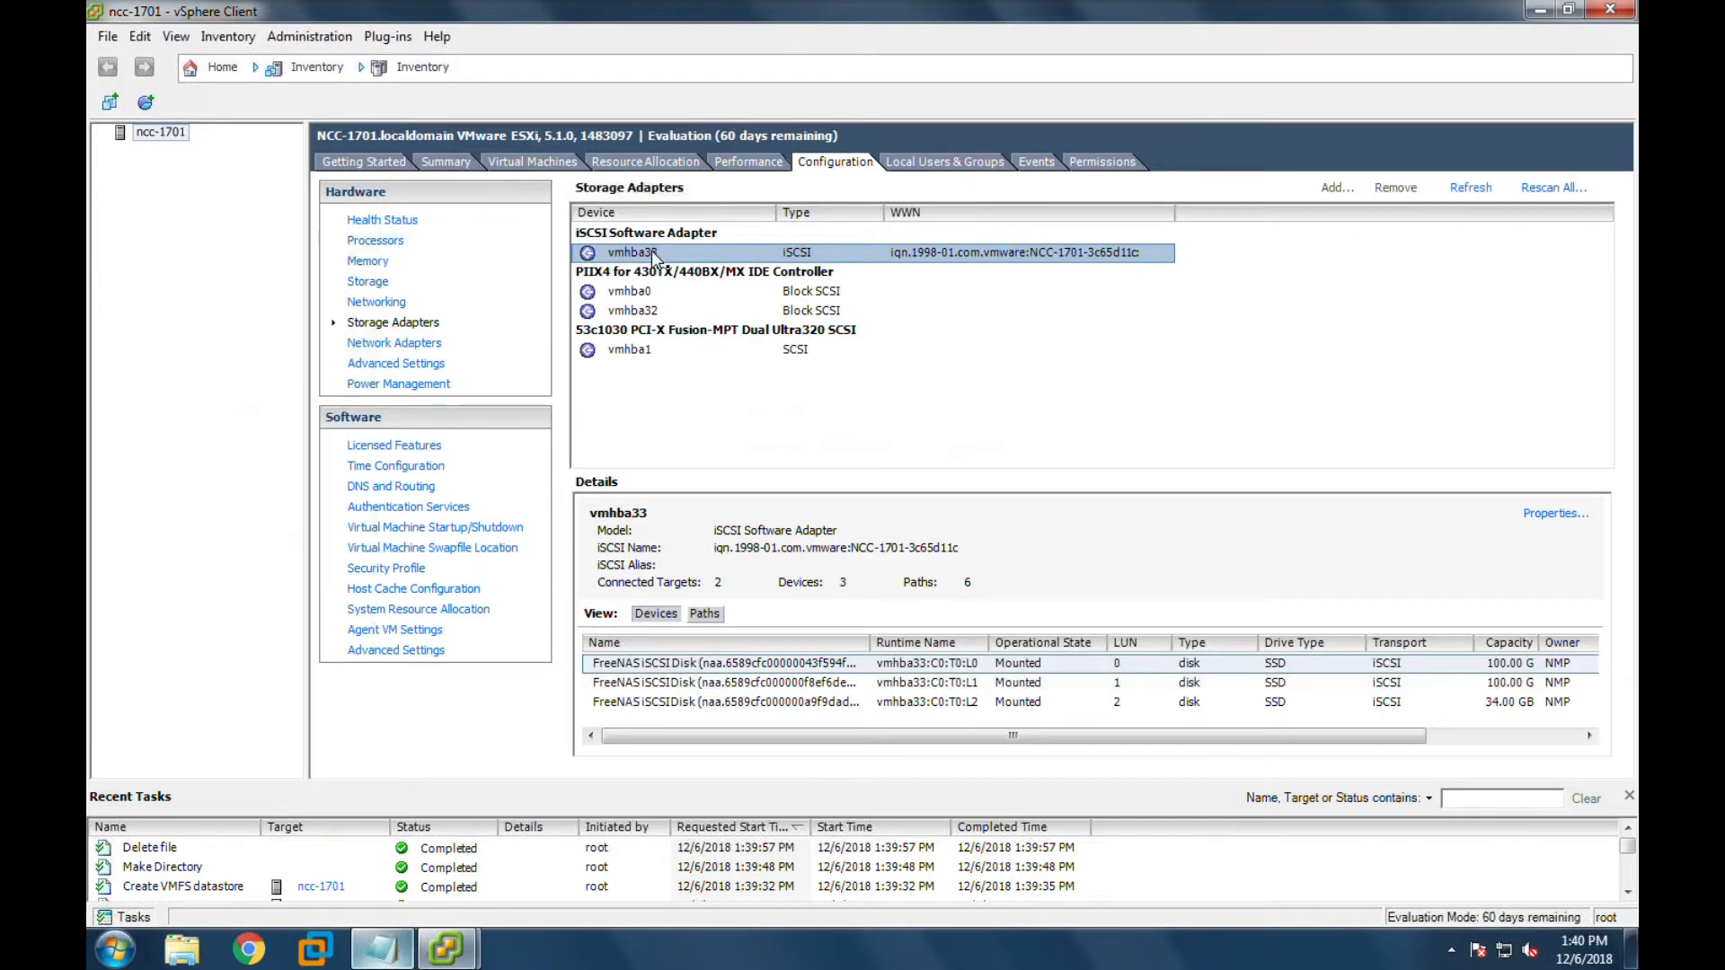
{"action": "left_click", "coordinate": [1570, 519]}
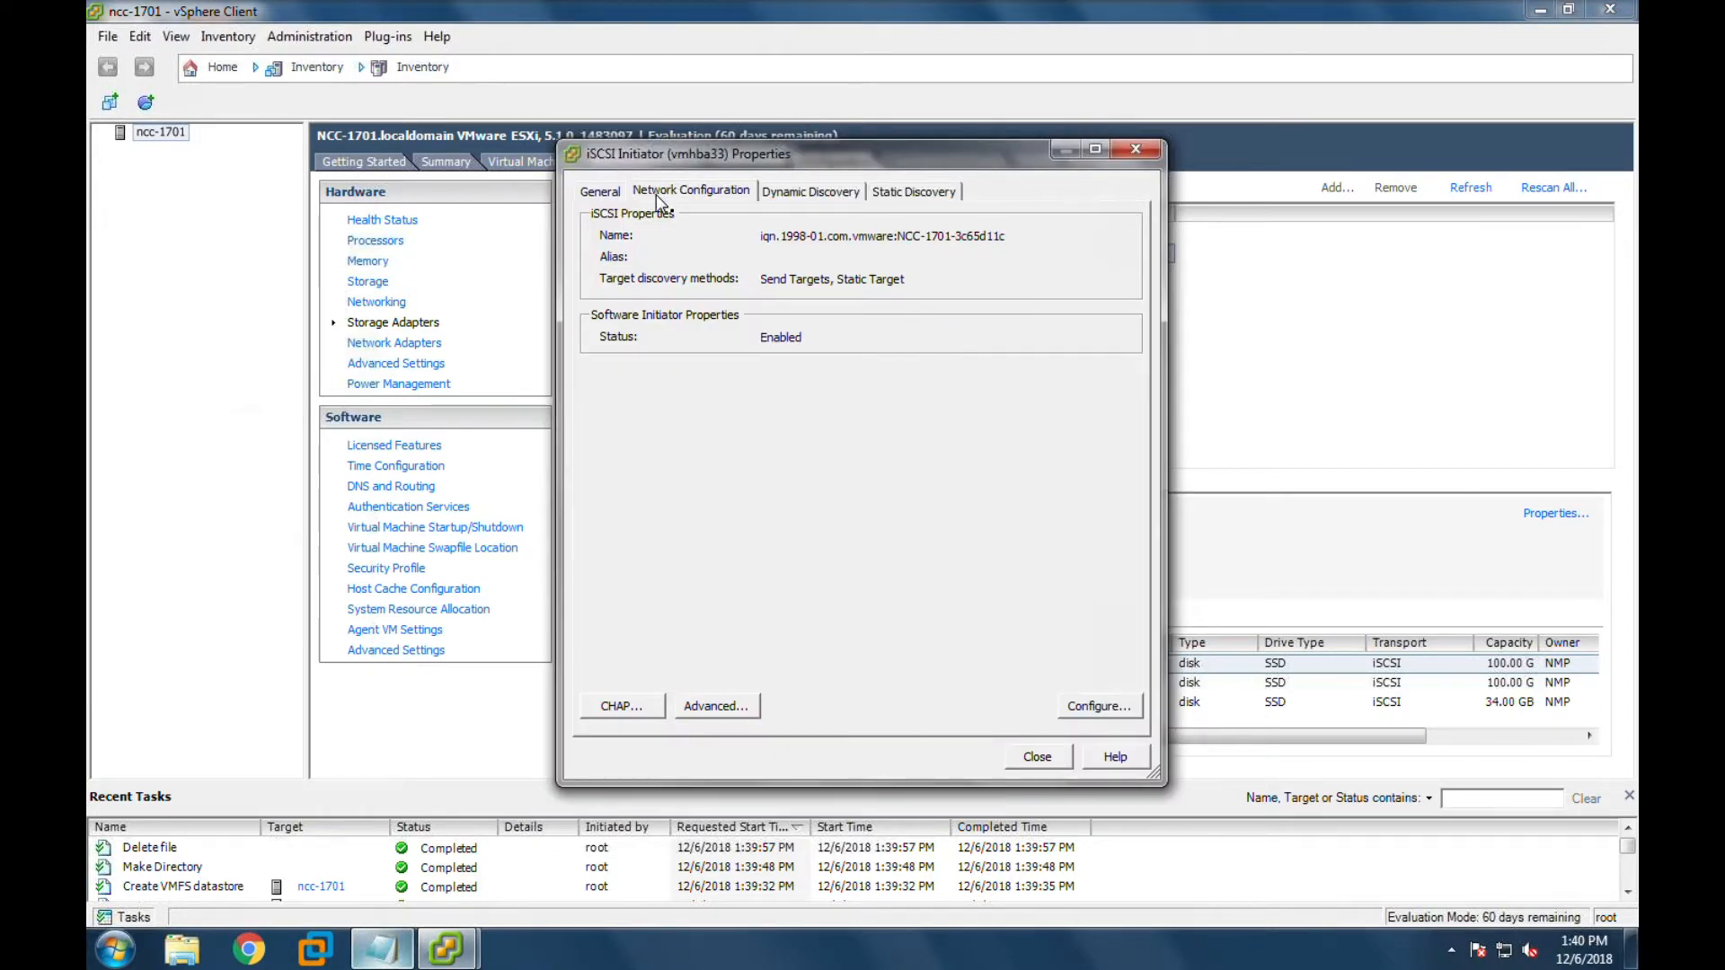
{"action": "left_click", "coordinate": [656, 194]}
{"action": "left_click", "coordinate": [661, 283]}
{"action": "left_click", "coordinate": [659, 264]}
{"action": "left_click", "coordinate": [664, 283]}
{"action": "left_click", "coordinate": [663, 265]}
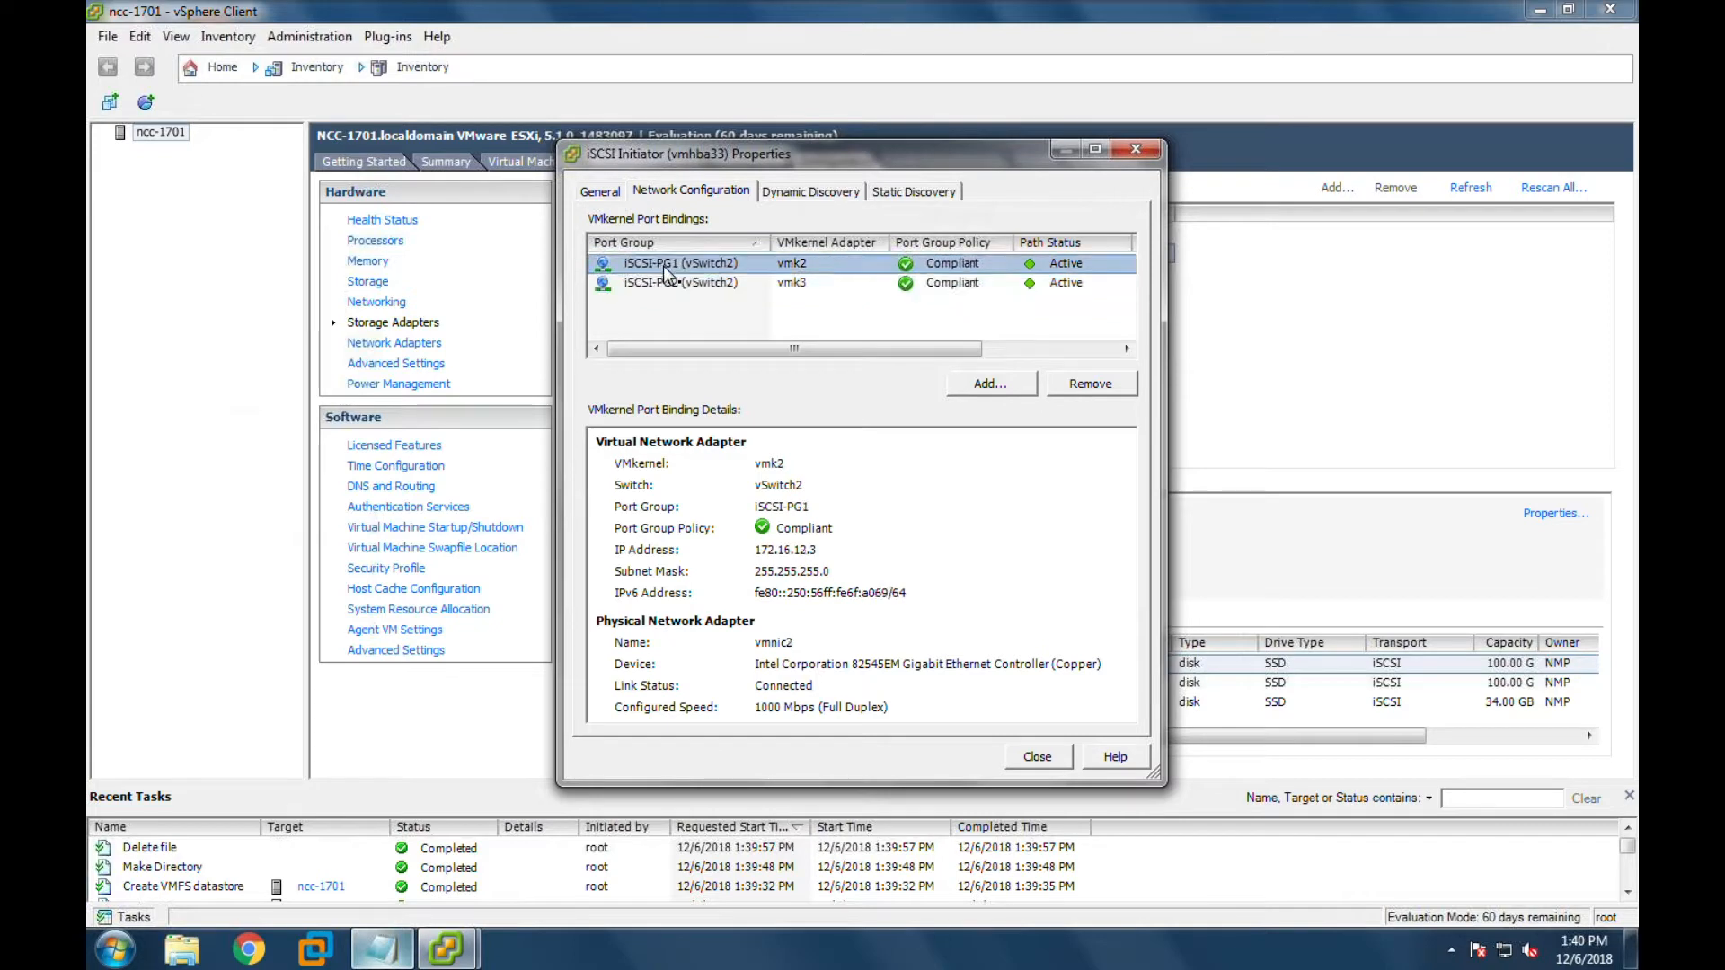
- Review the initiator's static and dynamic discovery lists and view the form for adding a send target server without adding one
{"action": "left_click", "coordinate": [910, 192]}
{"action": "left_click", "coordinate": [834, 196]}
{"action": "left_click", "coordinate": [899, 193]}
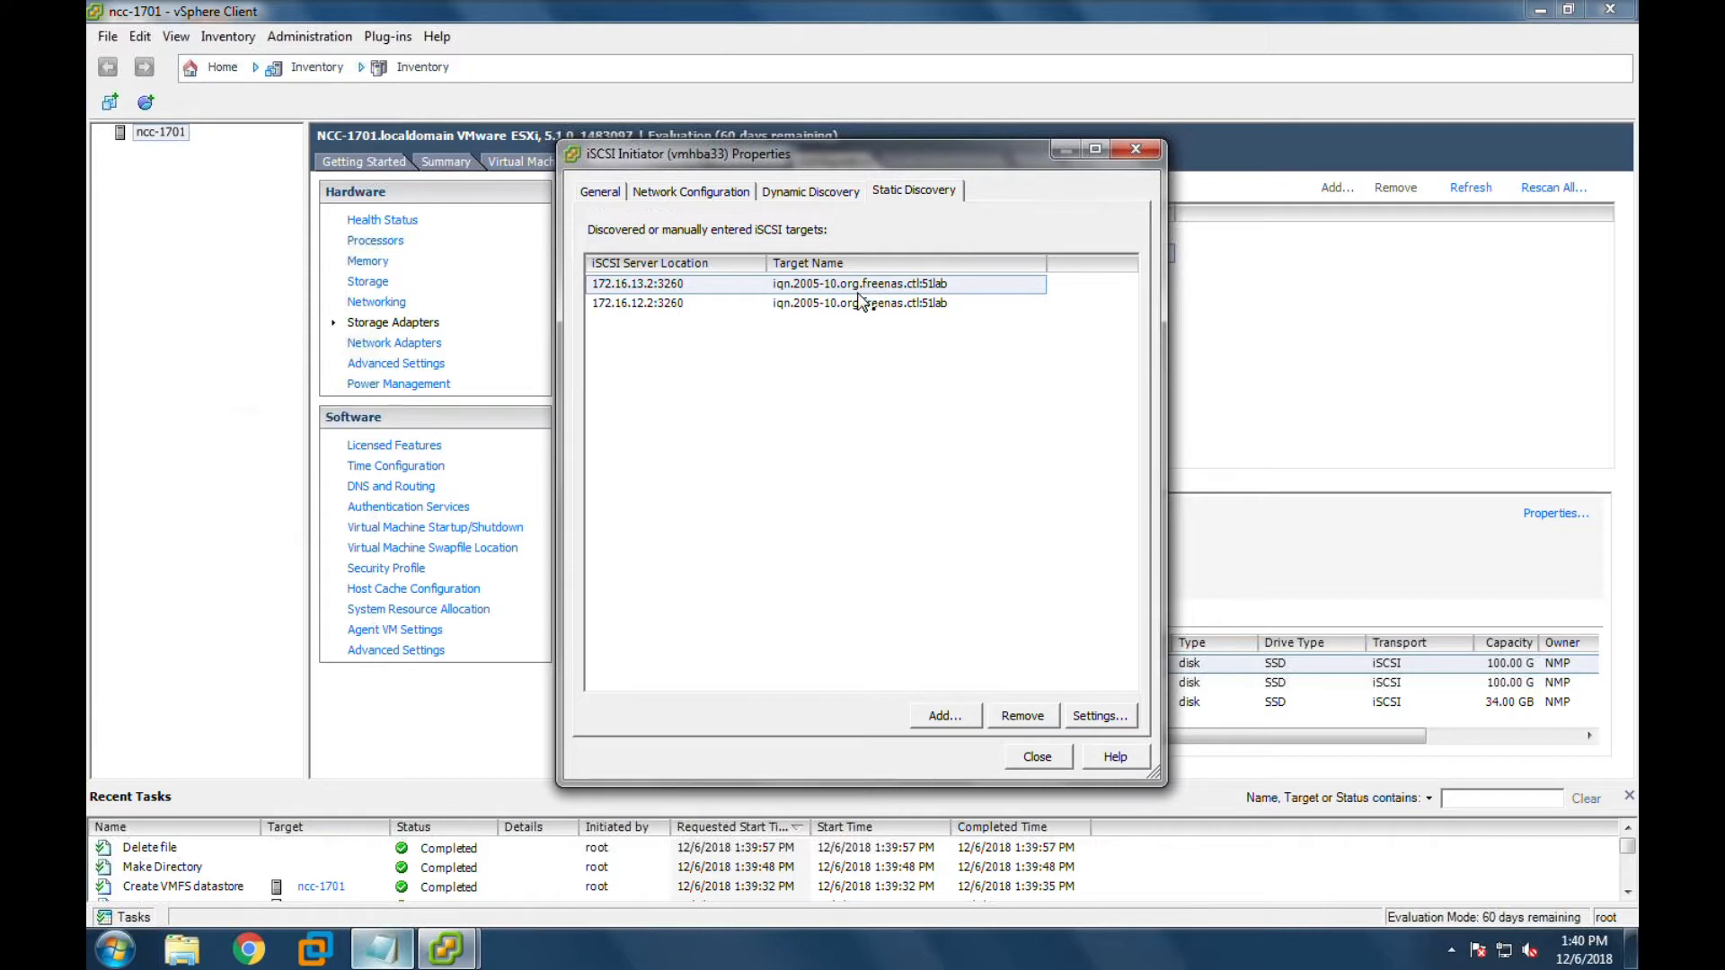
{"action": "left_click", "coordinate": [791, 200]}
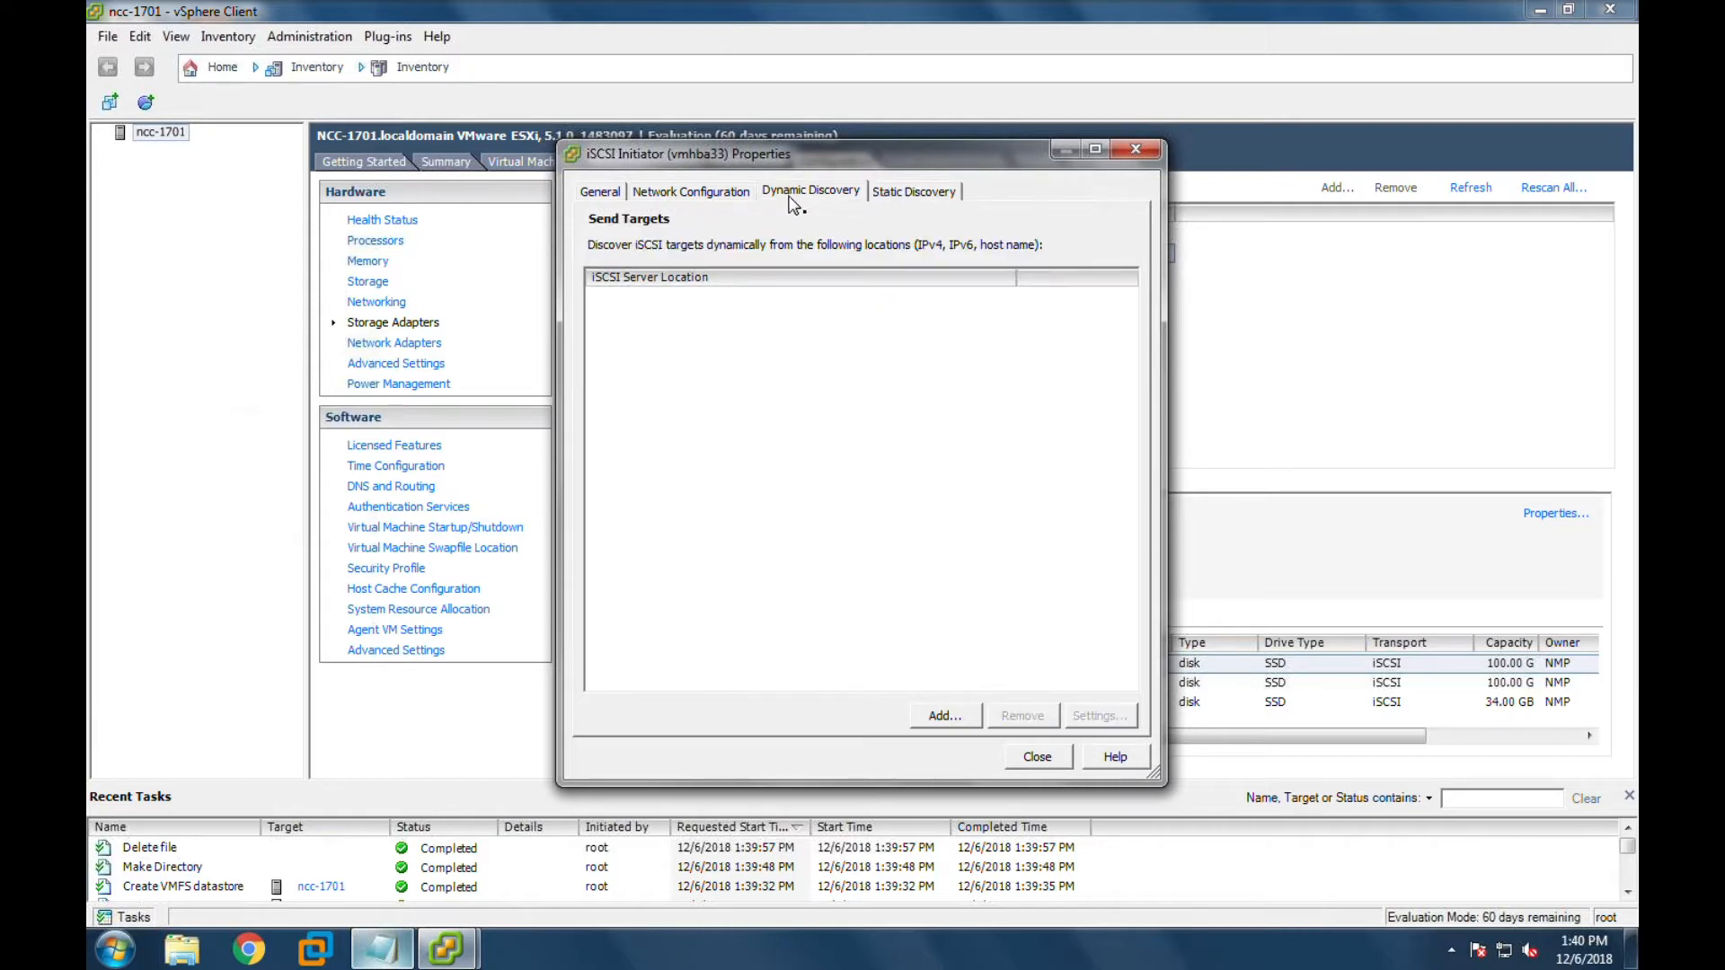
{"action": "left_click", "coordinate": [936, 728]}
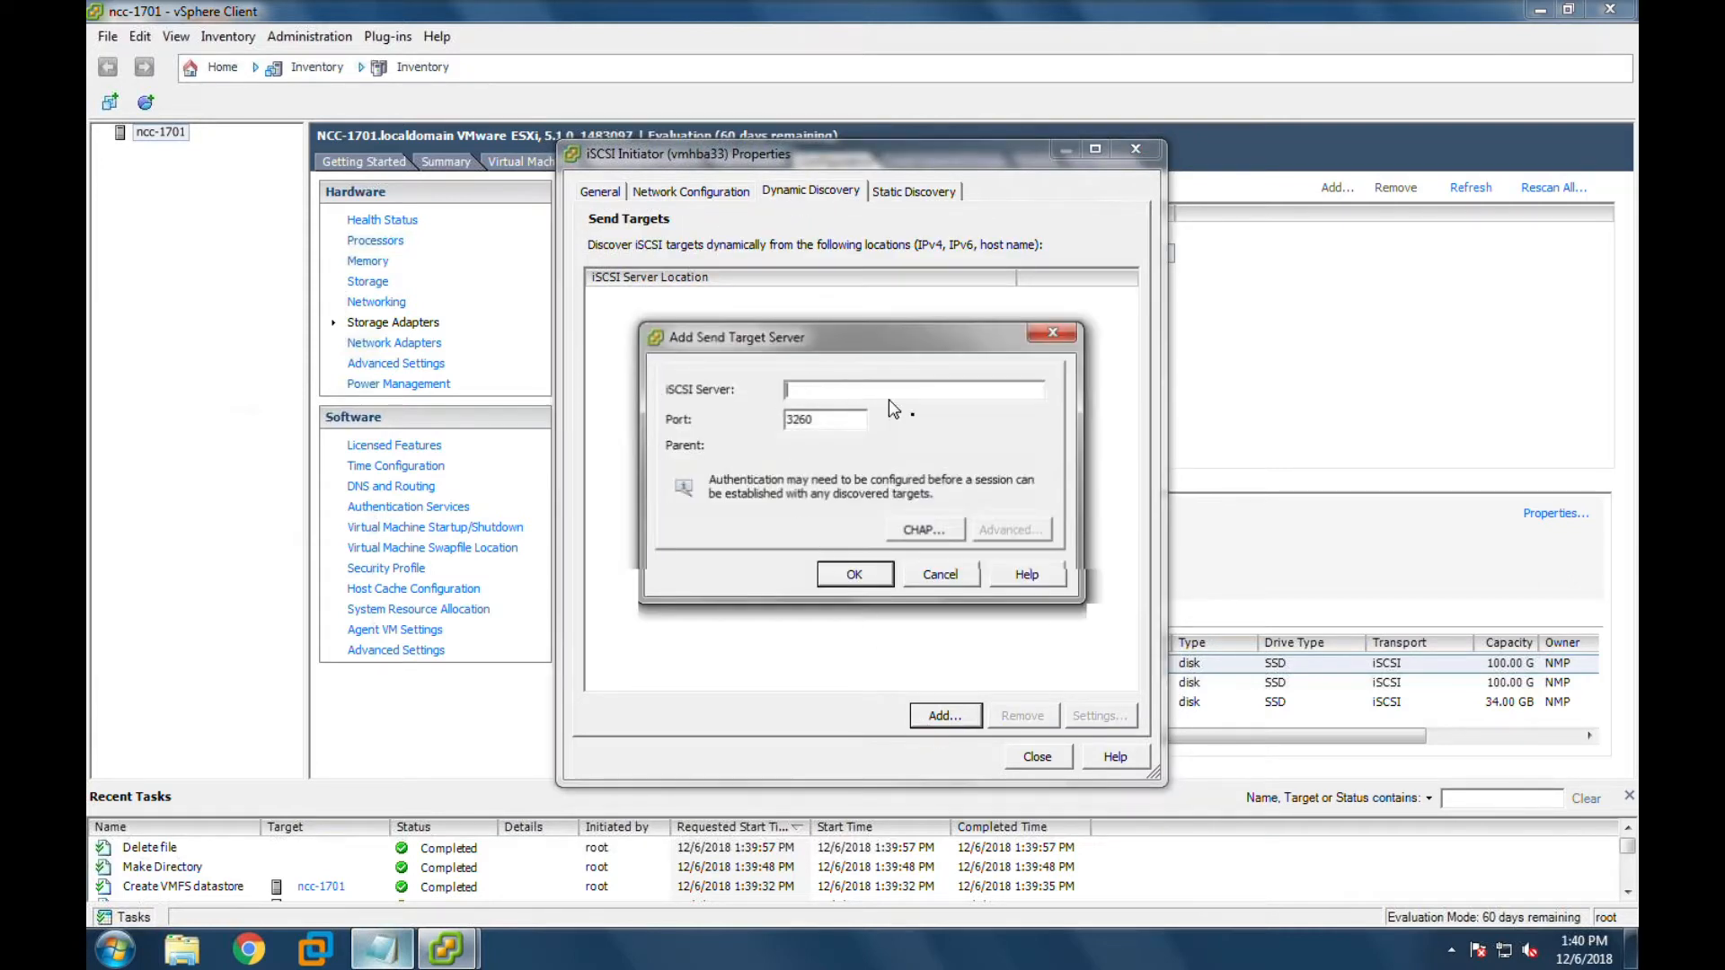
{"action": "left_click", "coordinate": [939, 575]}
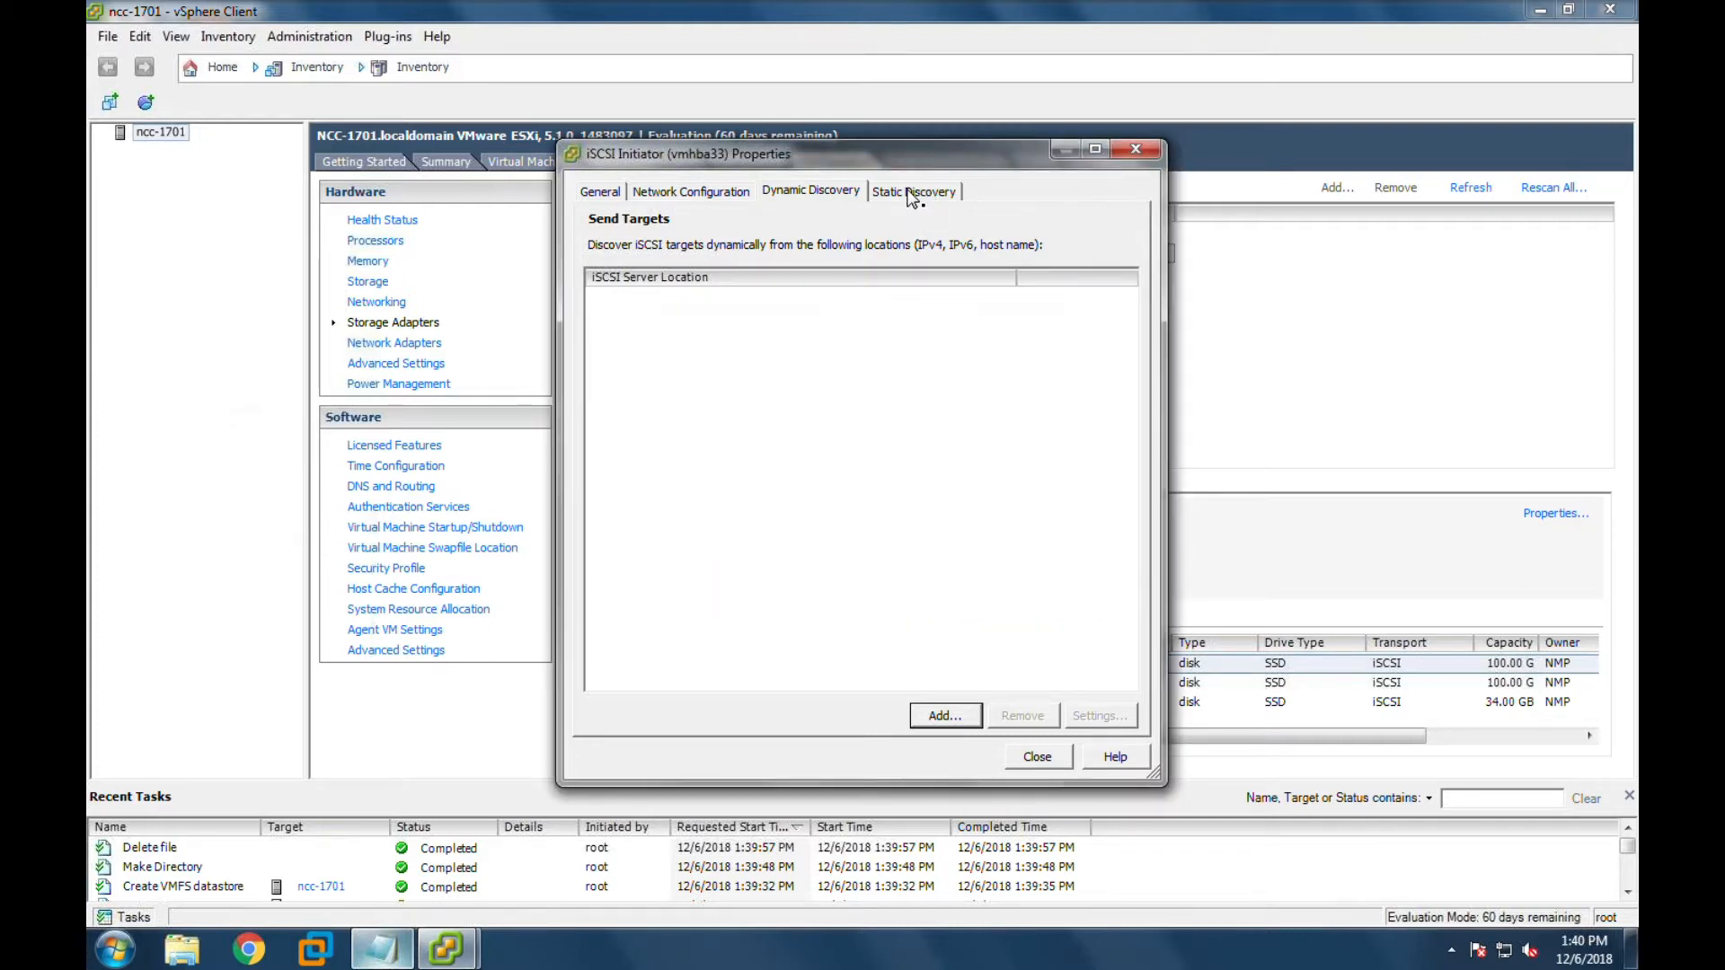
- Check the settings of the static target on iSCSI server 172.16.13.2 and close the initiator properties
{"action": "left_click", "coordinate": [918, 192]}
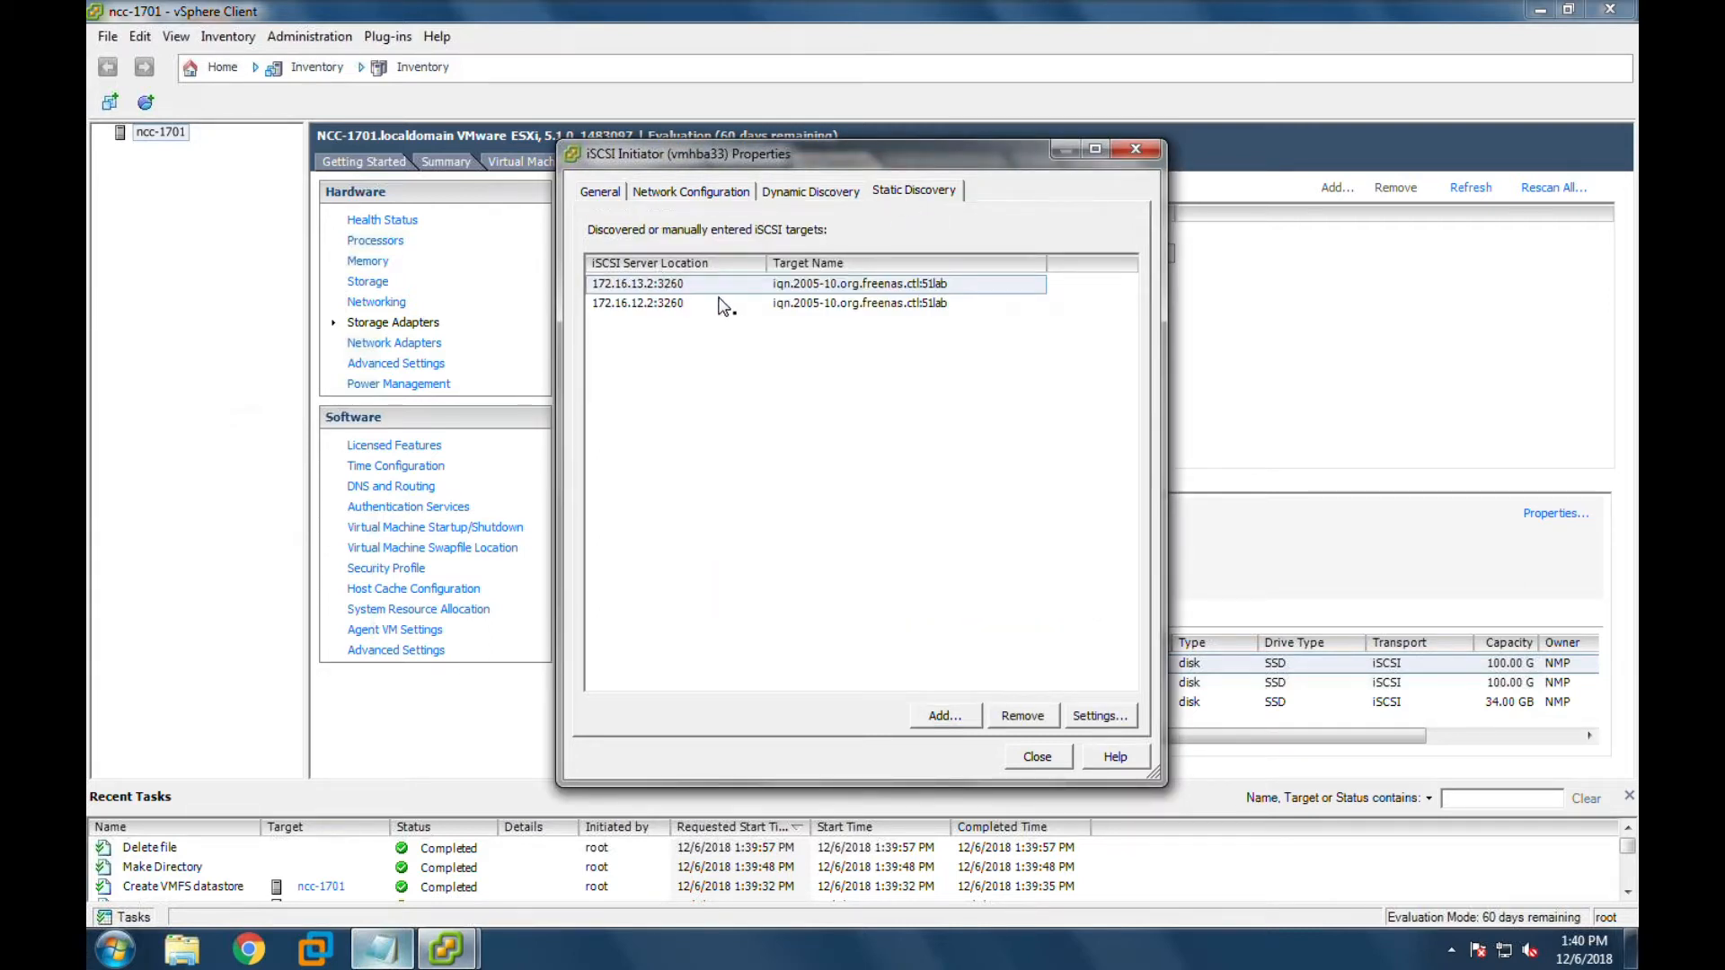
{"action": "left_click", "coordinate": [1095, 719]}
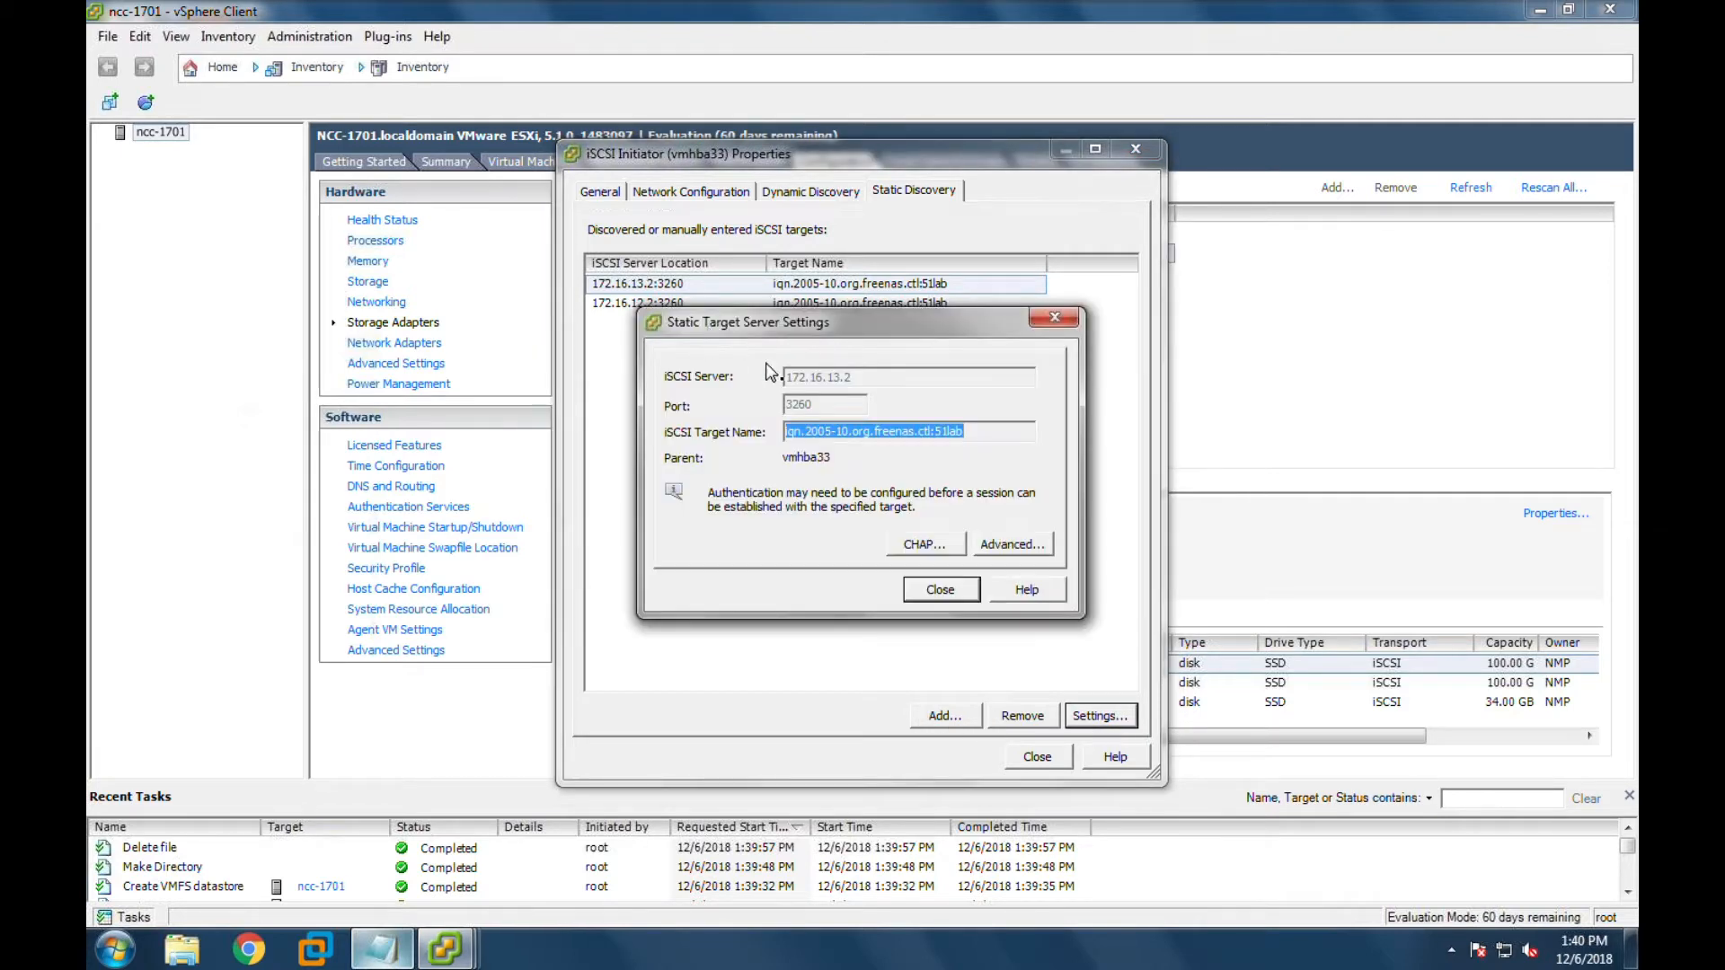
{"action": "left_click", "coordinate": [952, 600]}
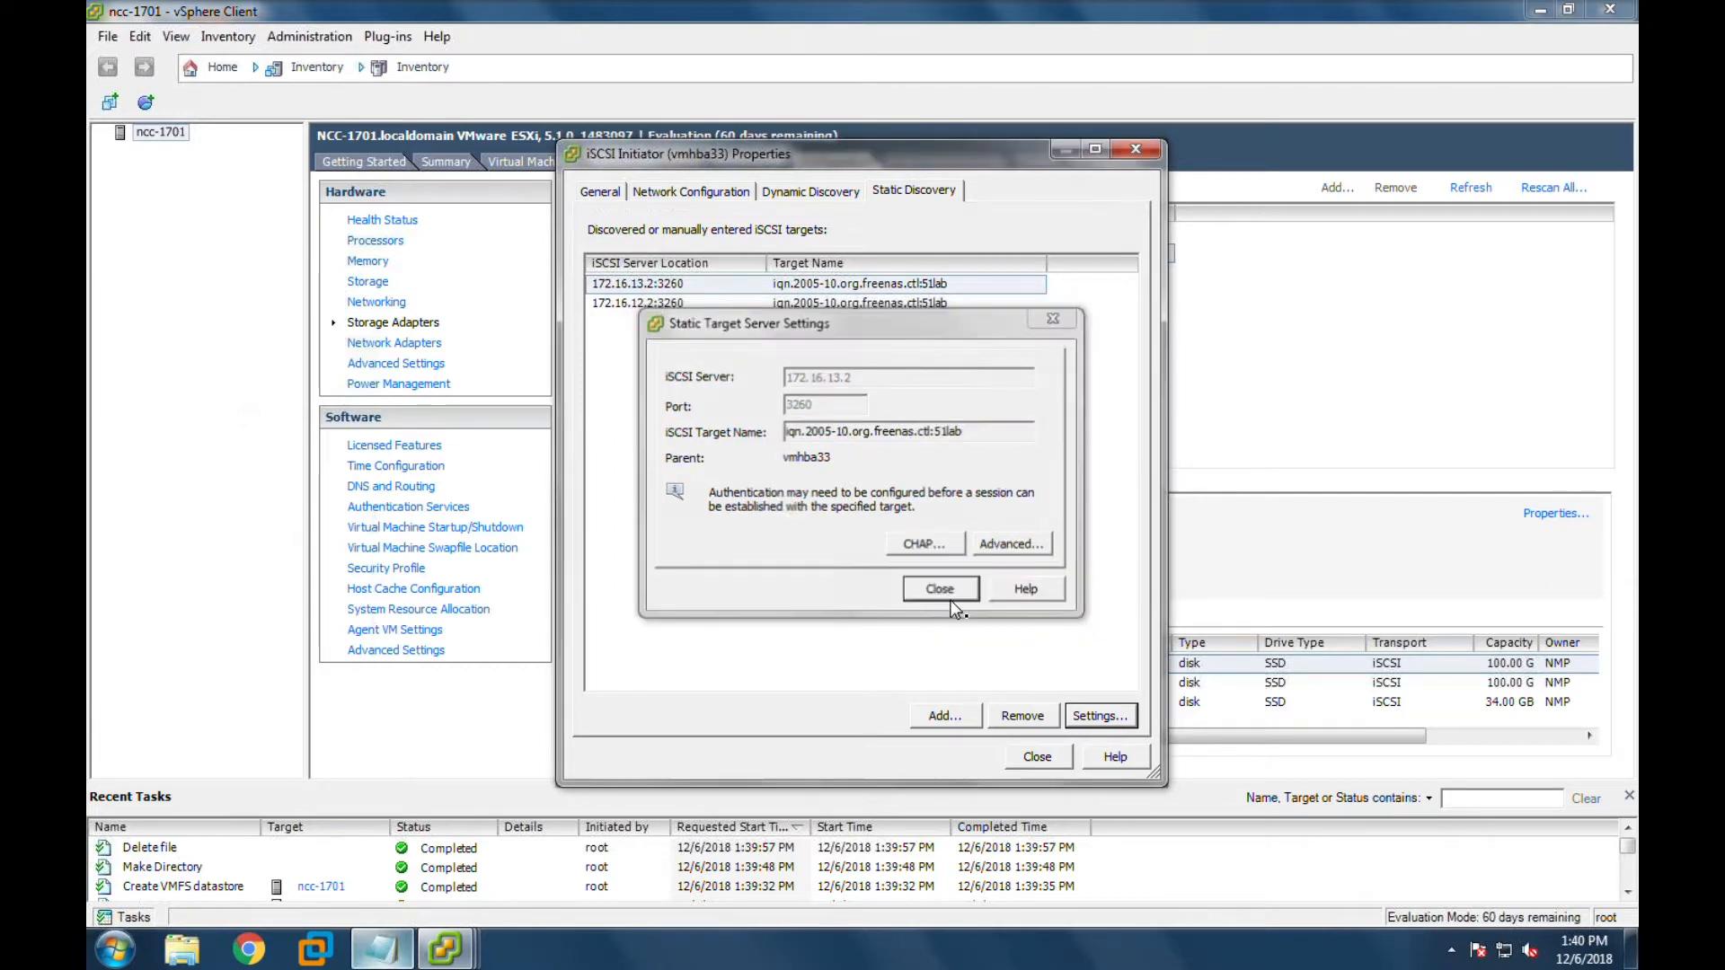
{"action": "left_click", "coordinate": [1031, 766]}
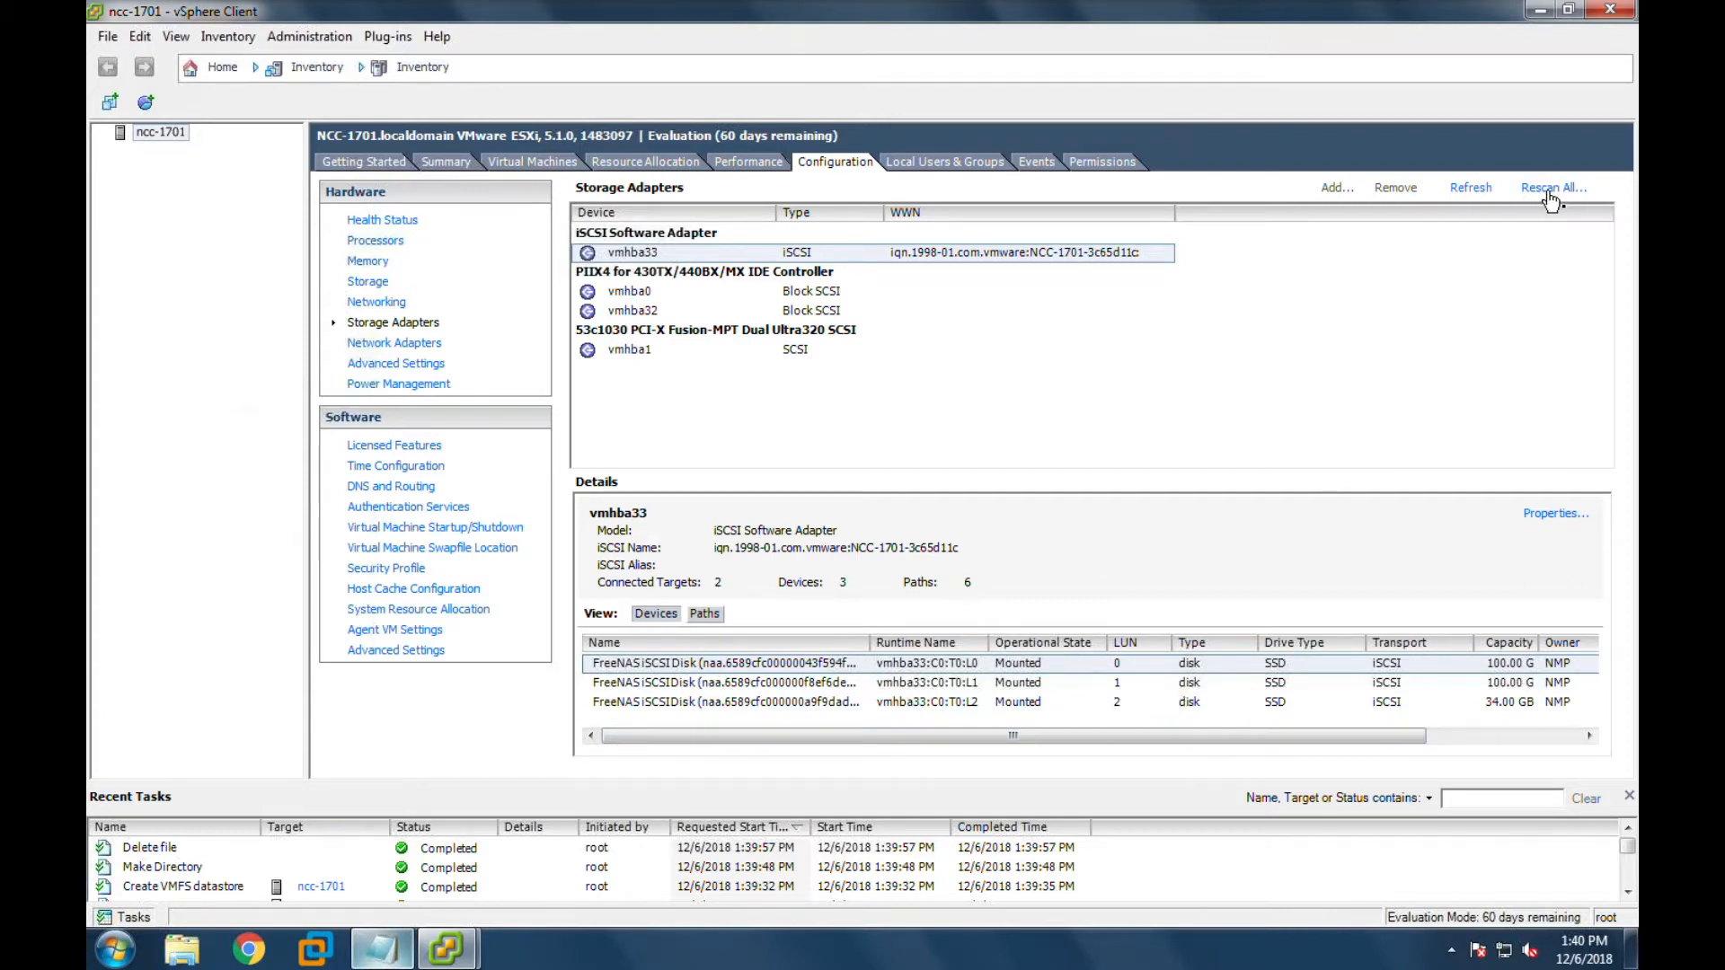
- Look over the FreeNAS iSCSI disks on vmhba33 and compare the details of the vmfs_data, vmfs_os and vmfs_os2 datastores
{"action": "left_click", "coordinate": [800, 682]}
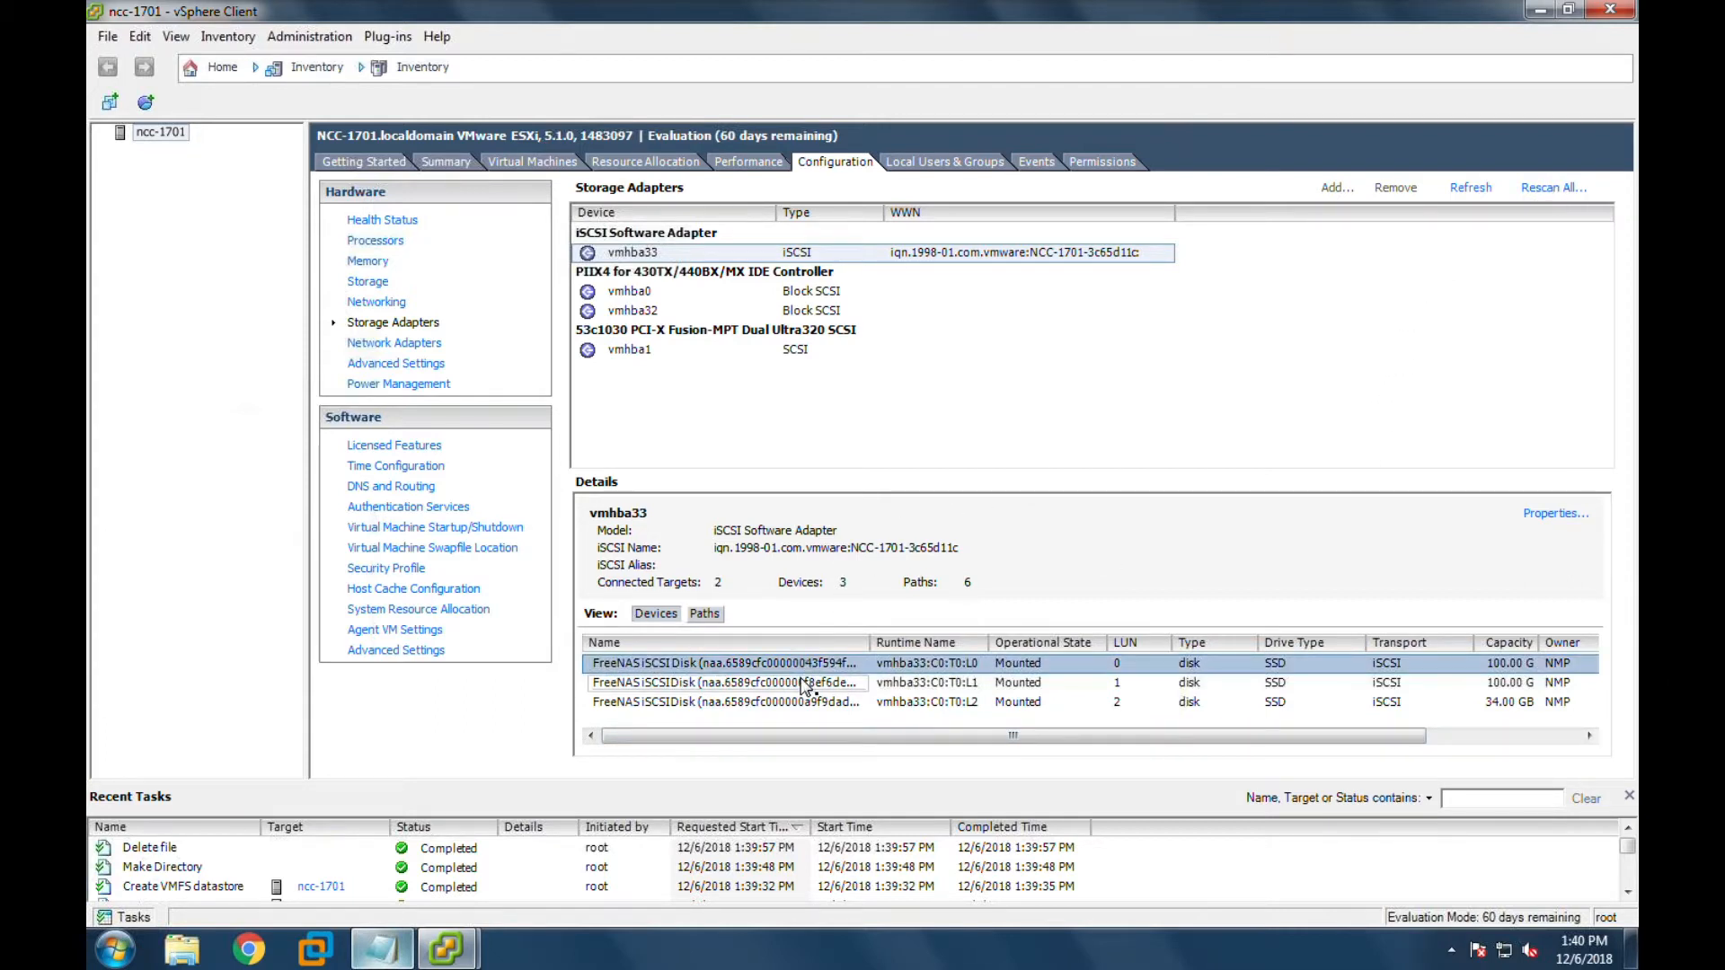
{"action": "left_click", "coordinate": [802, 703]}
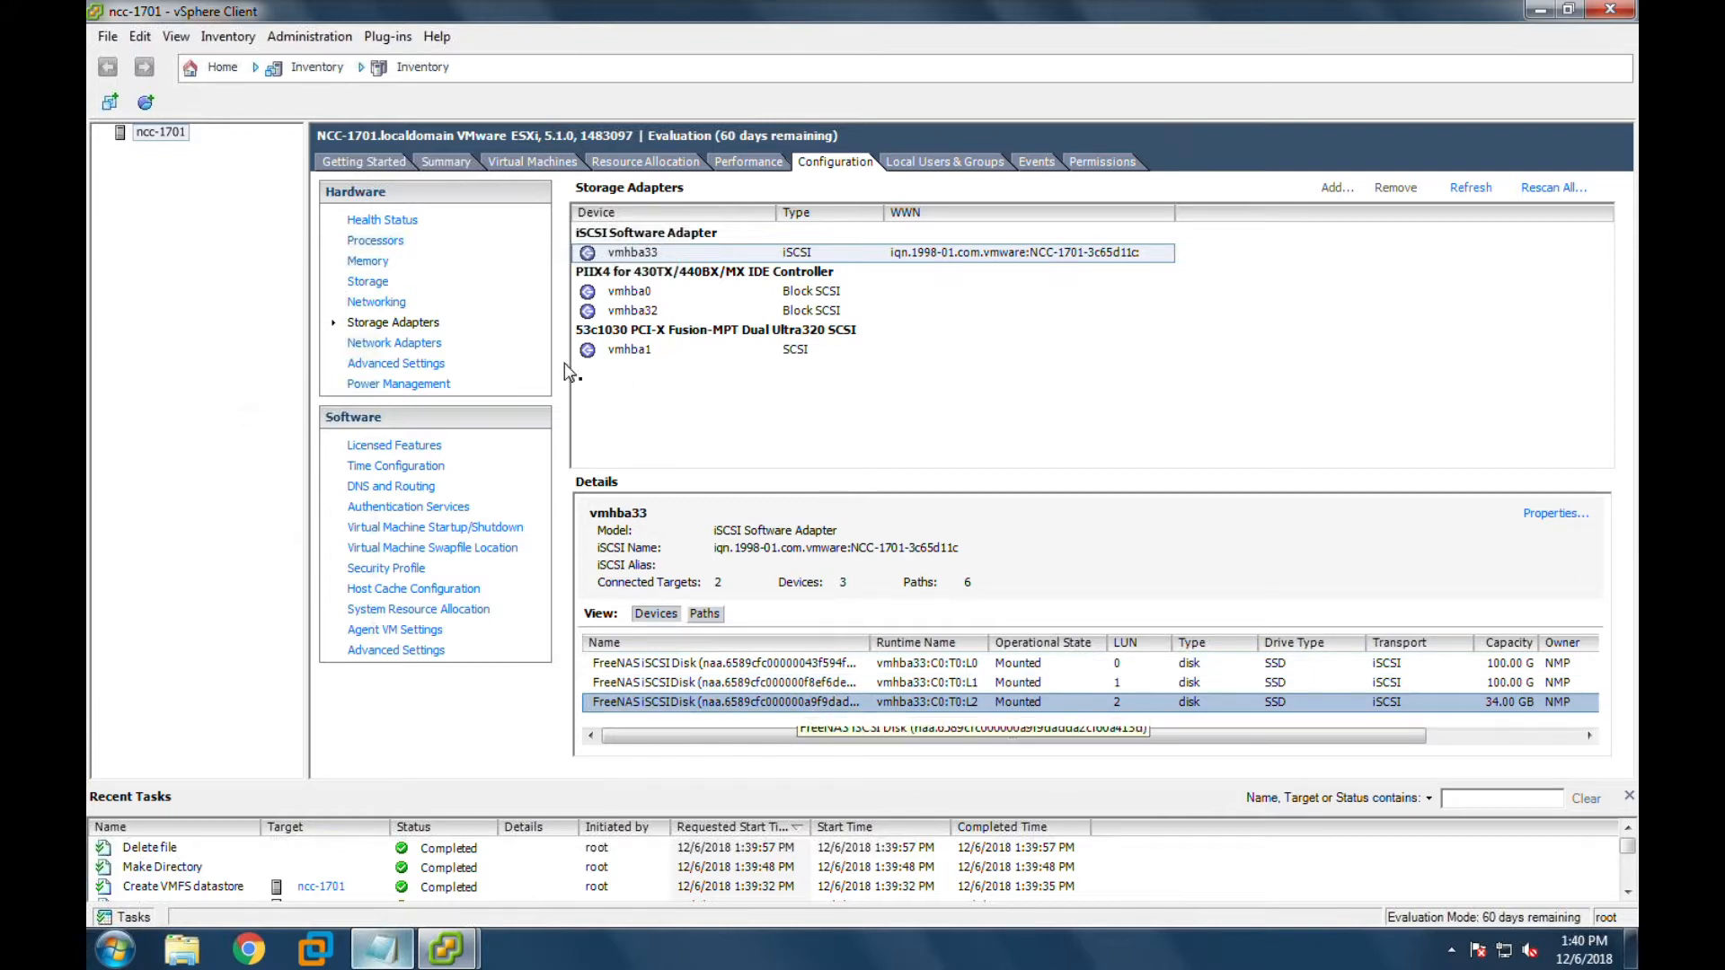
{"action": "left_click", "coordinate": [364, 282]}
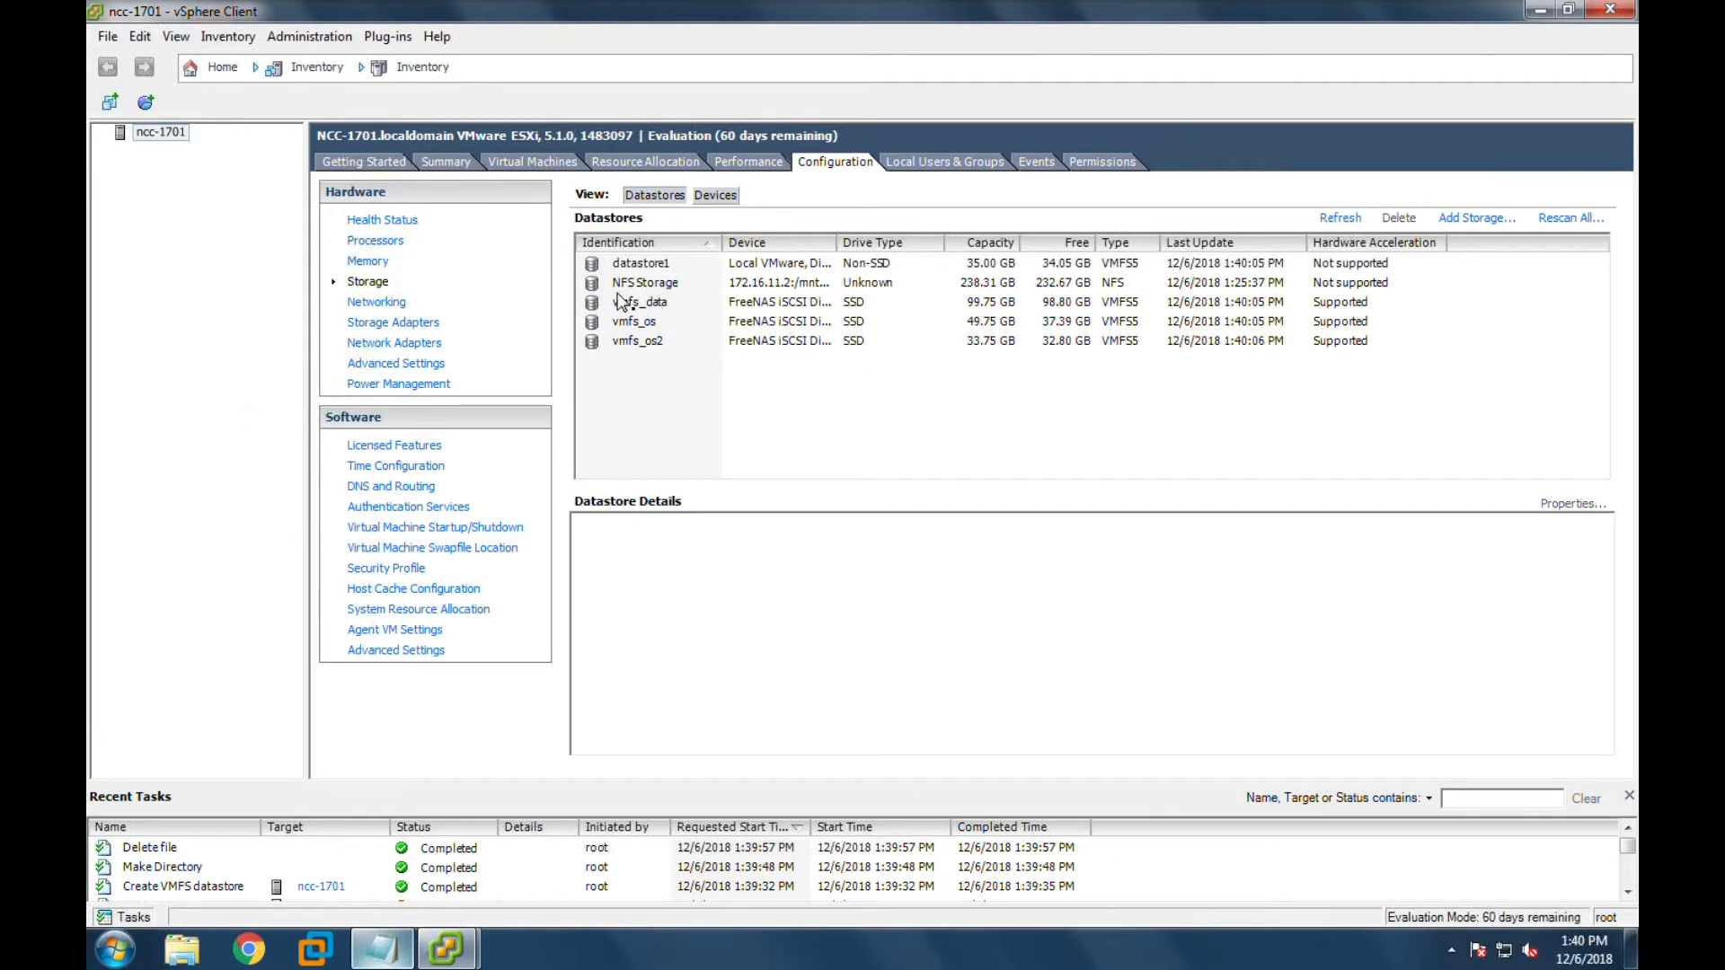
{"action": "left_click", "coordinate": [649, 323]}
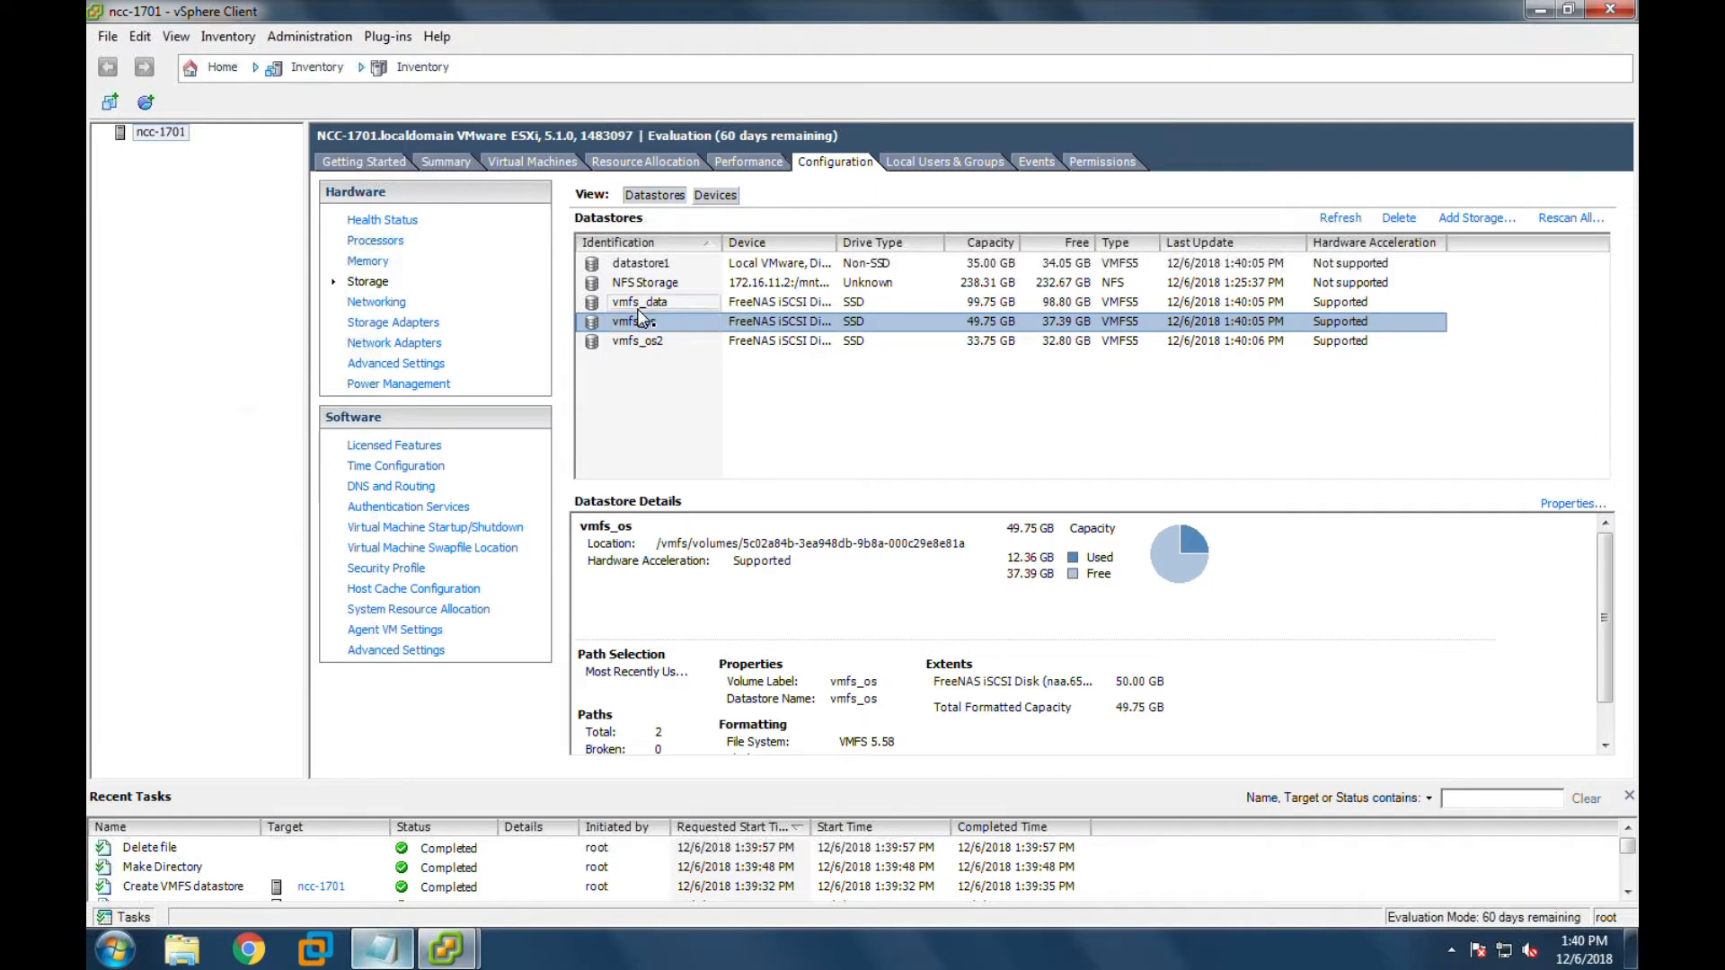
{"action": "left_click", "coordinate": [640, 306]}
{"action": "left_click", "coordinate": [641, 319]}
{"action": "left_click", "coordinate": [640, 305]}
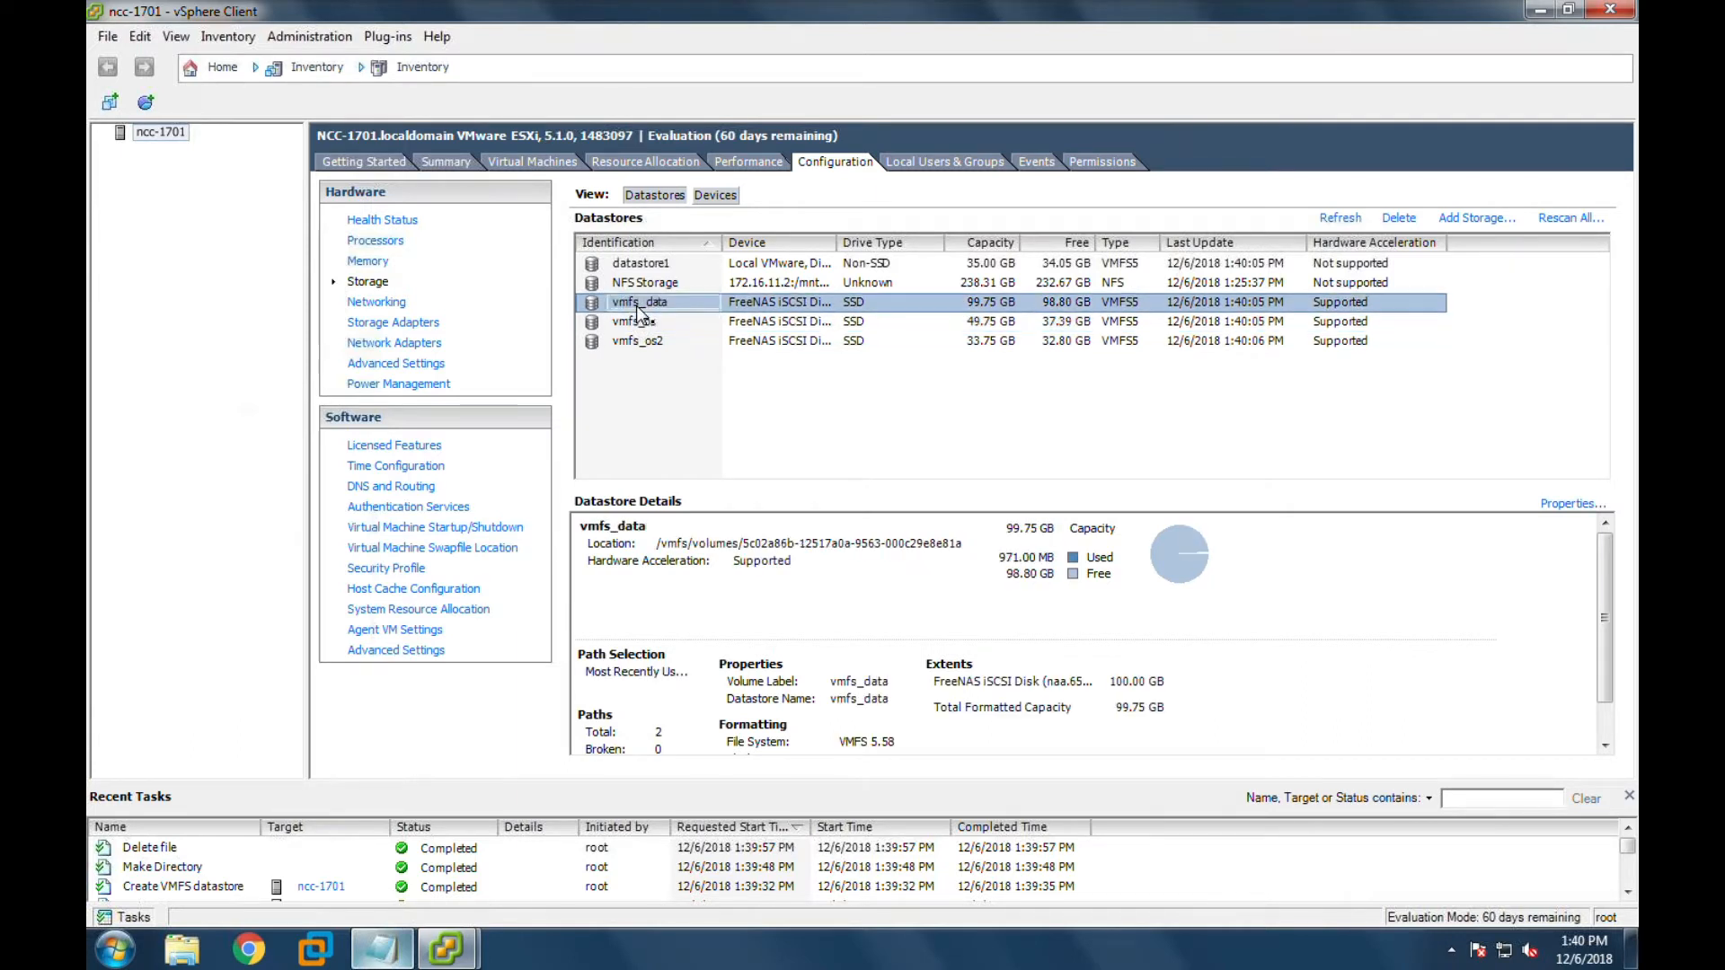
{"action": "left_click", "coordinate": [641, 321]}
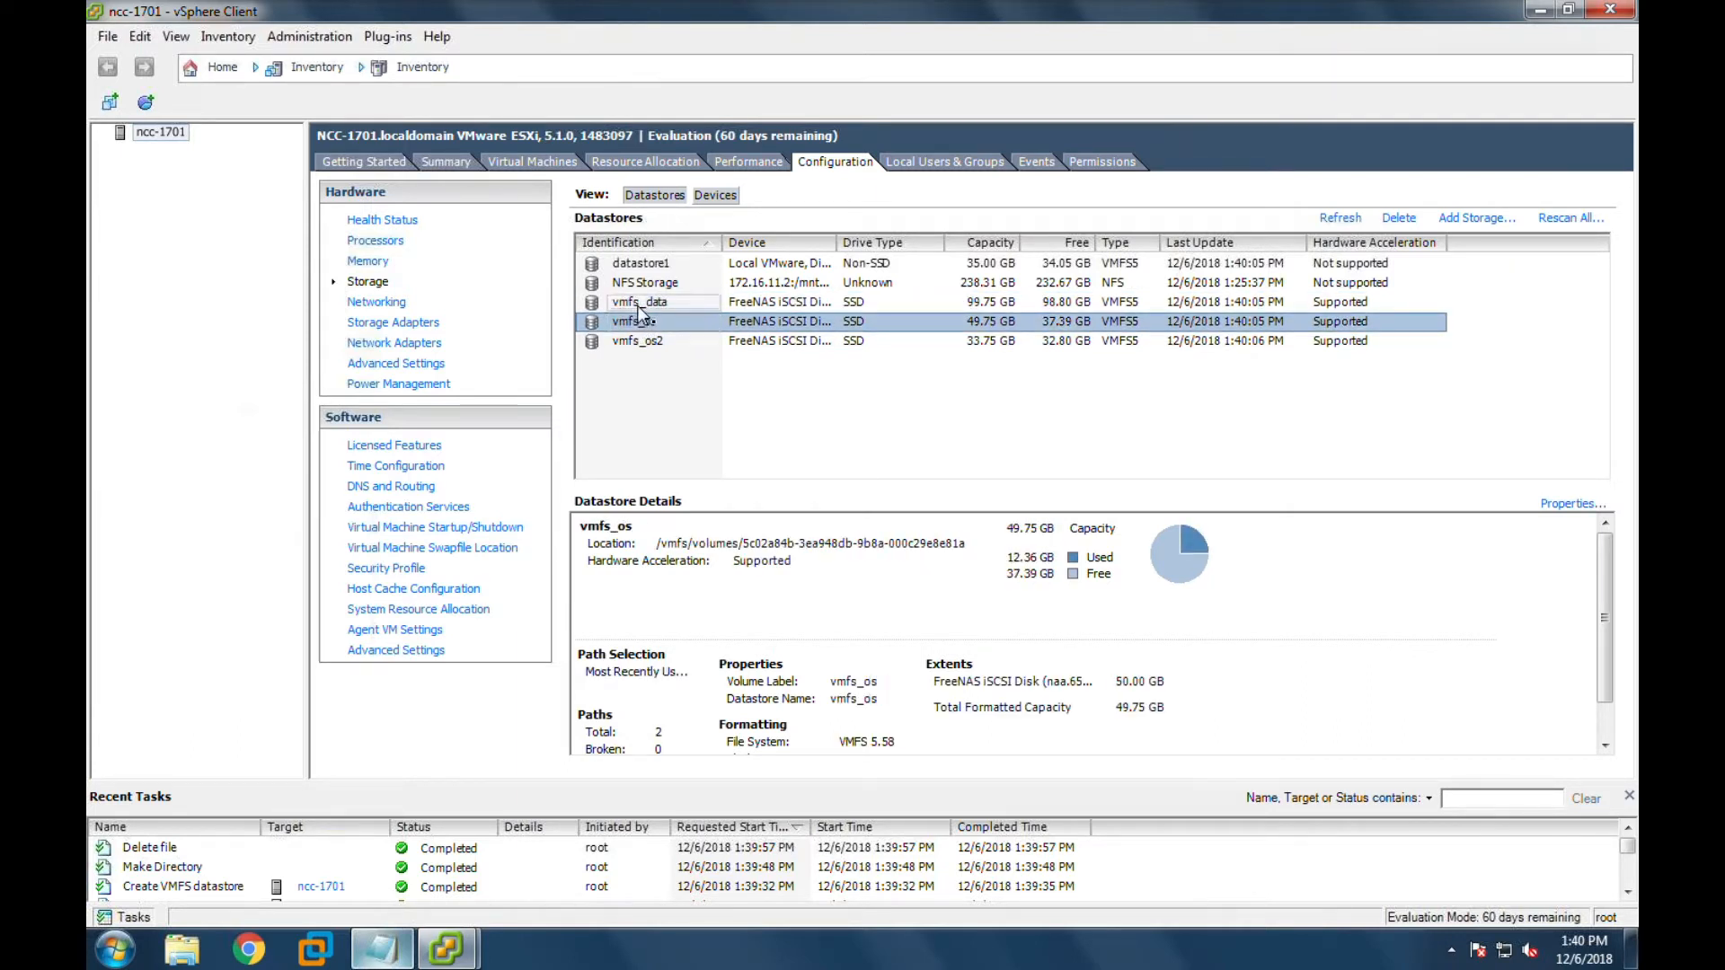
{"action": "left_click", "coordinate": [640, 306]}
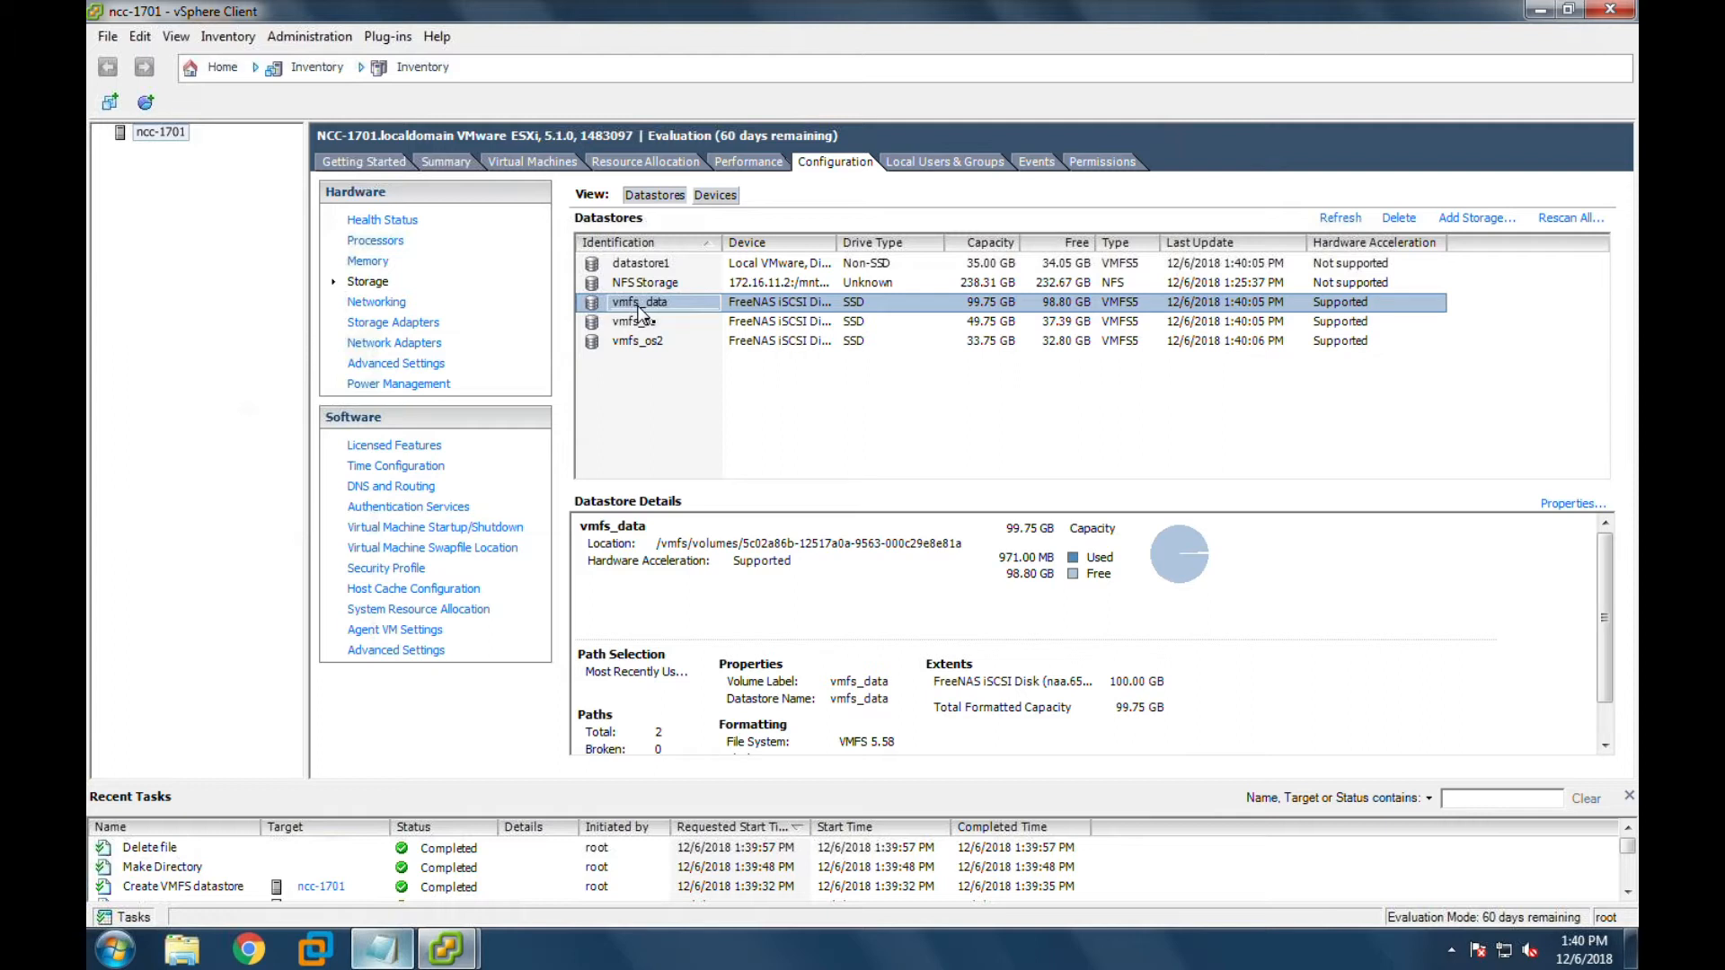
{"action": "left_click", "coordinate": [641, 321]}
{"action": "left_click", "coordinate": [640, 306]}
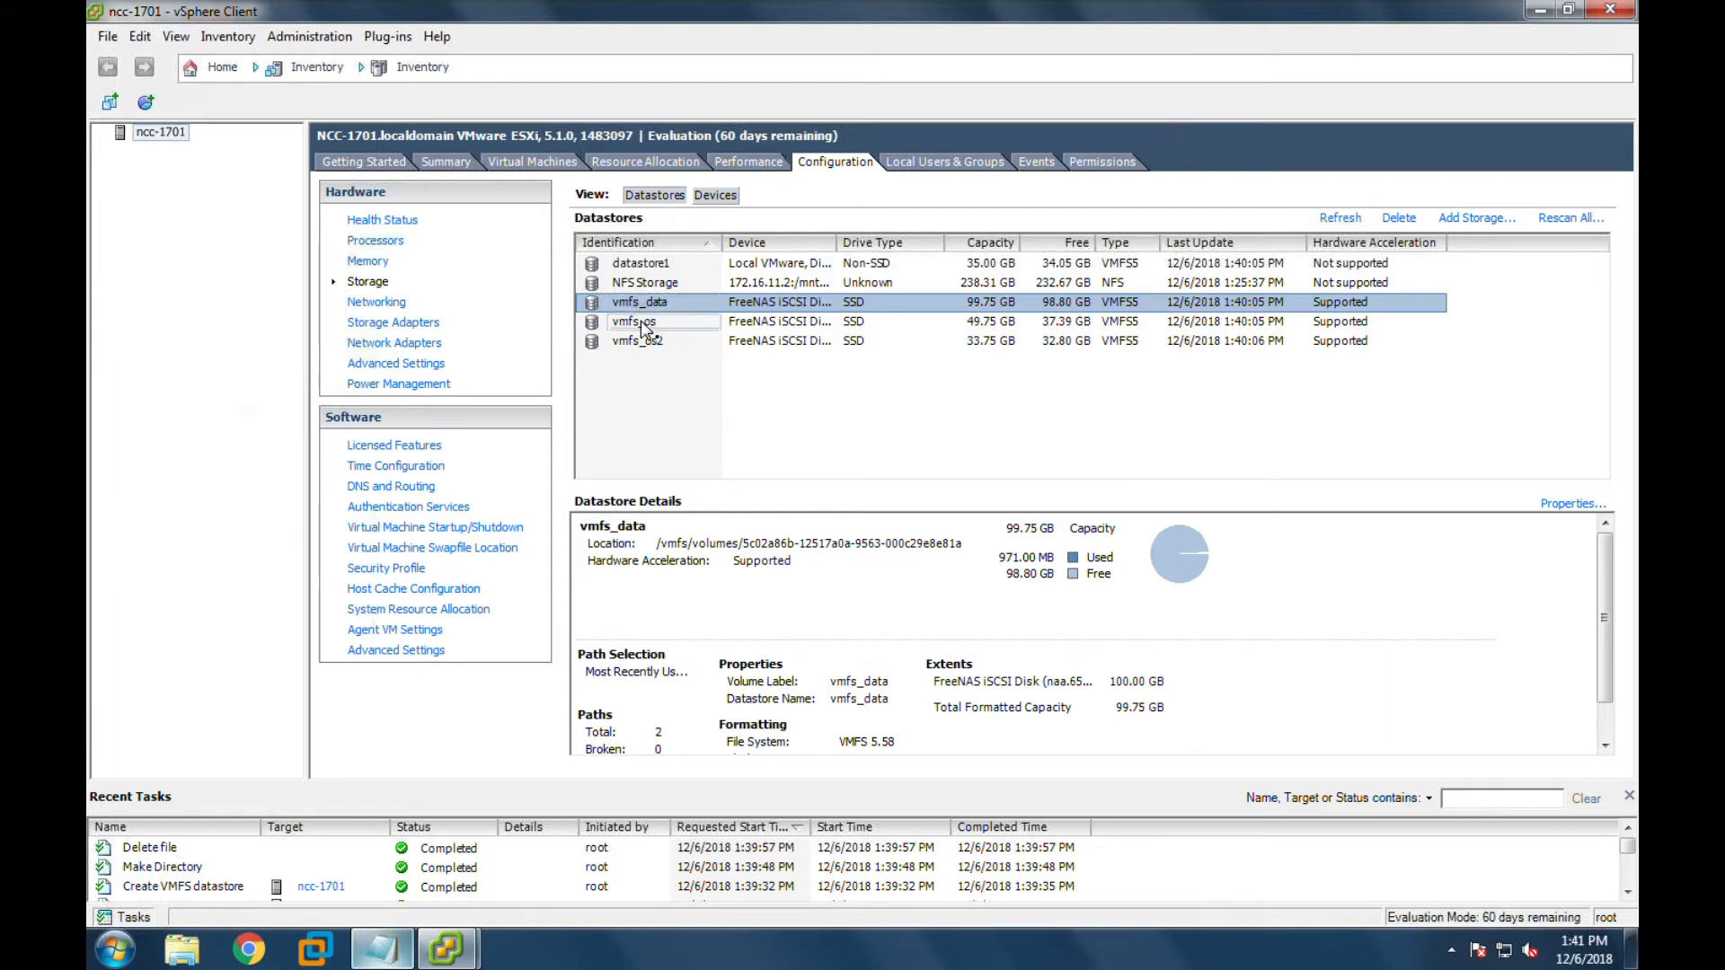
{"action": "left_click", "coordinate": [647, 323]}
{"action": "left_click", "coordinate": [645, 303]}
{"action": "left_click", "coordinate": [634, 346]}
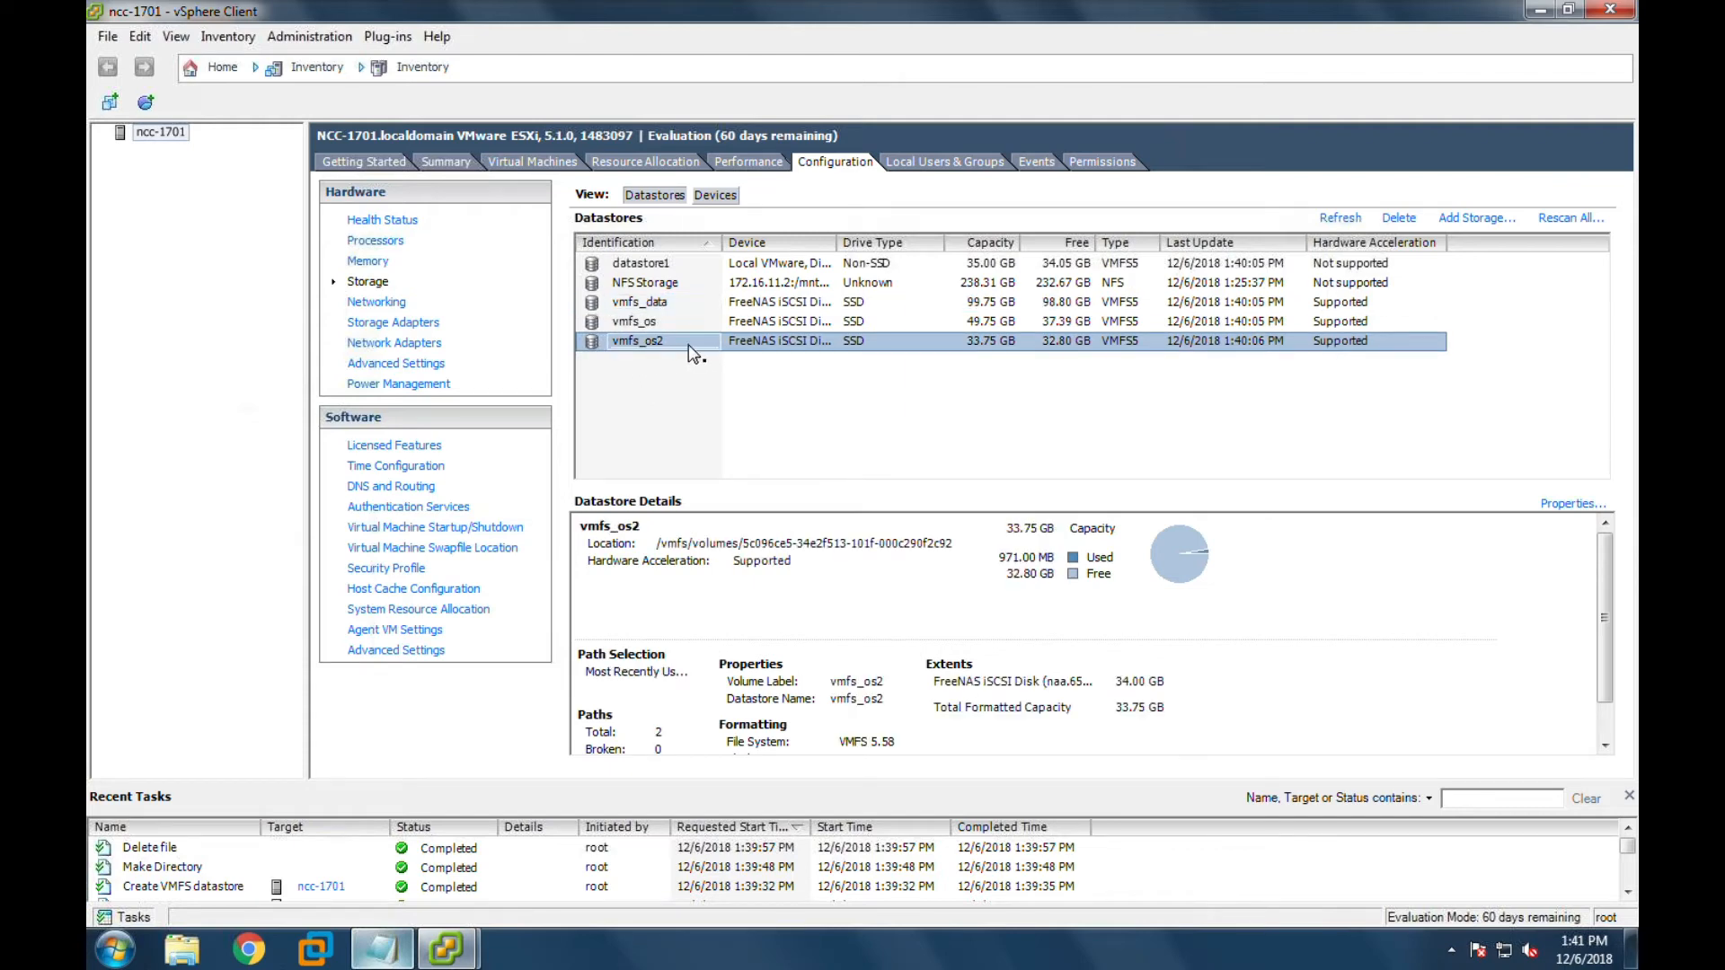